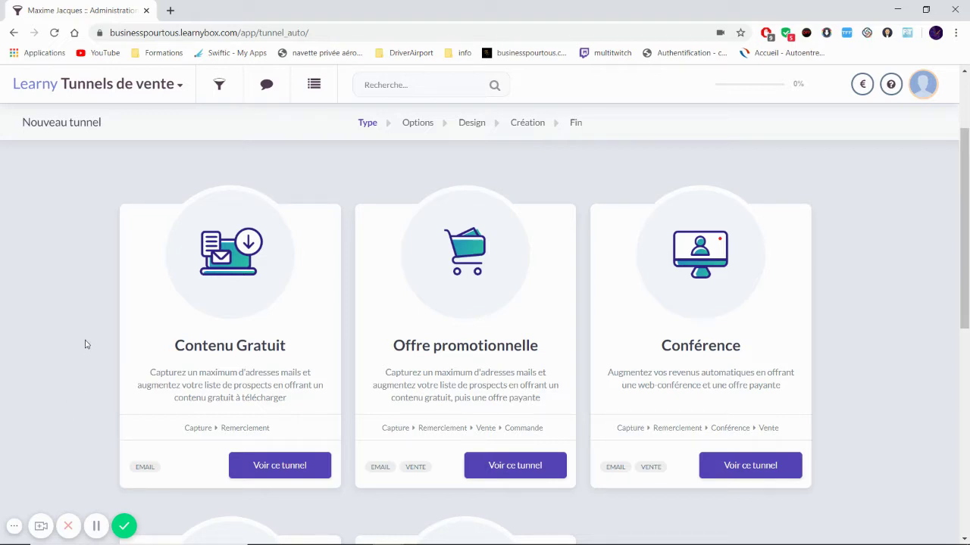
Step: Look over the LearnyBox applications list and the available tunnel templates
click(175, 89)
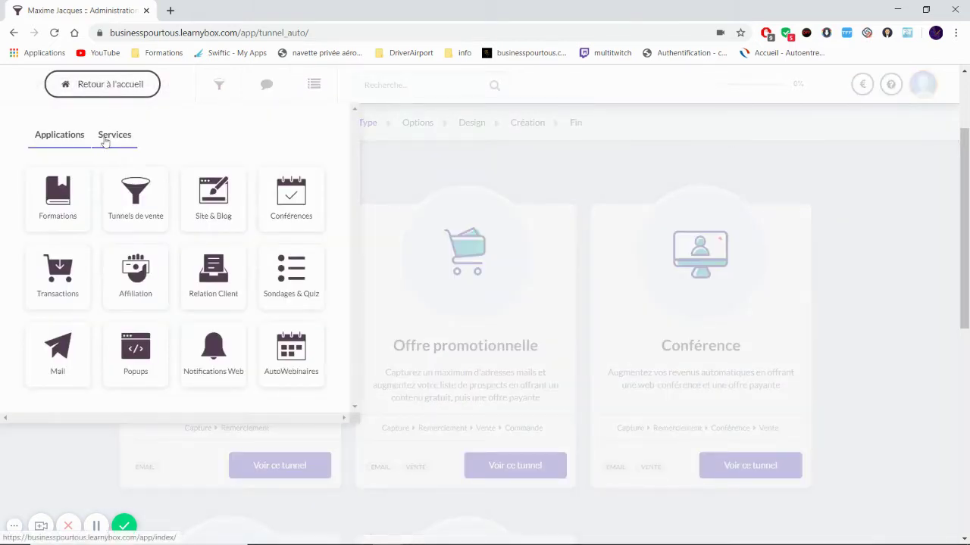
click(864, 331)
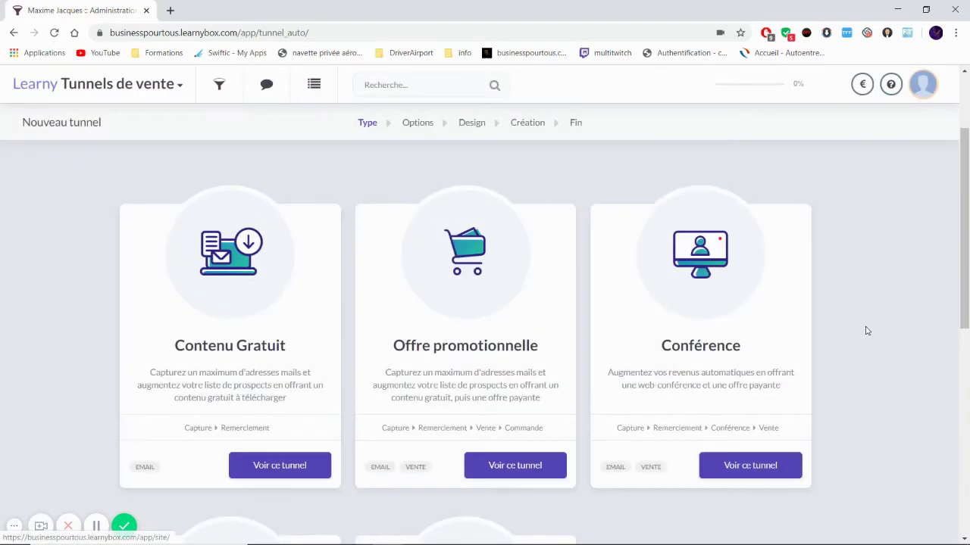
scroll(894, 335, down, 2)
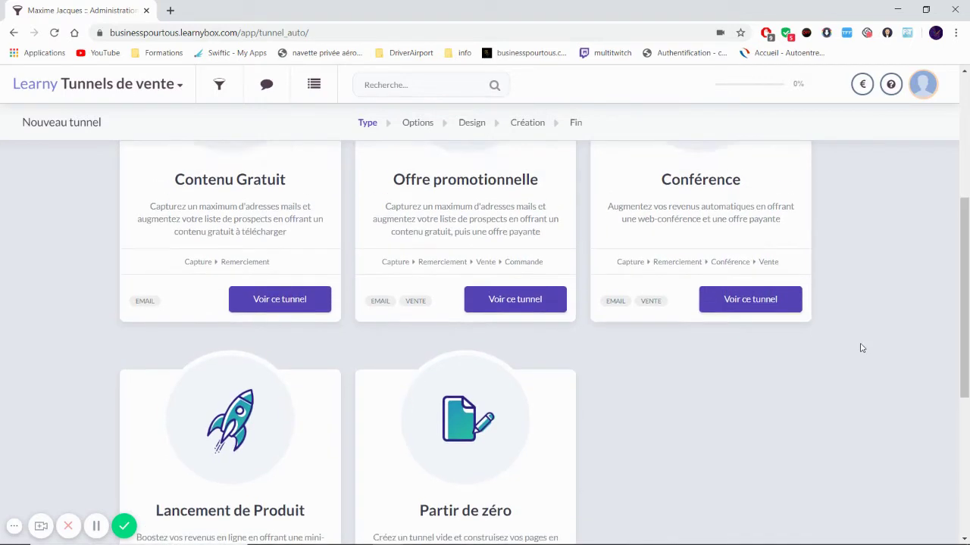
scroll(492, 397, up, 2)
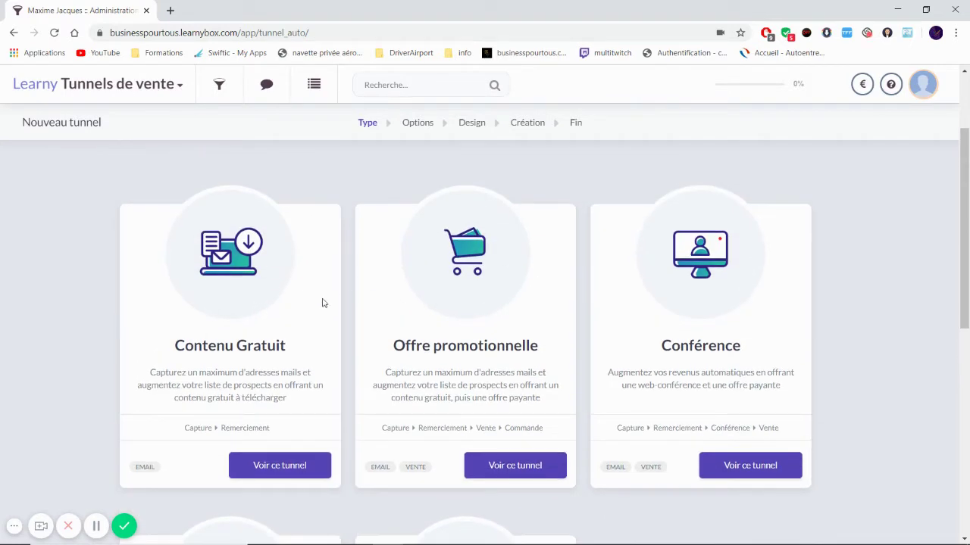
scroll(255, 392, down, 1)
scroll(254, 391, down, 2)
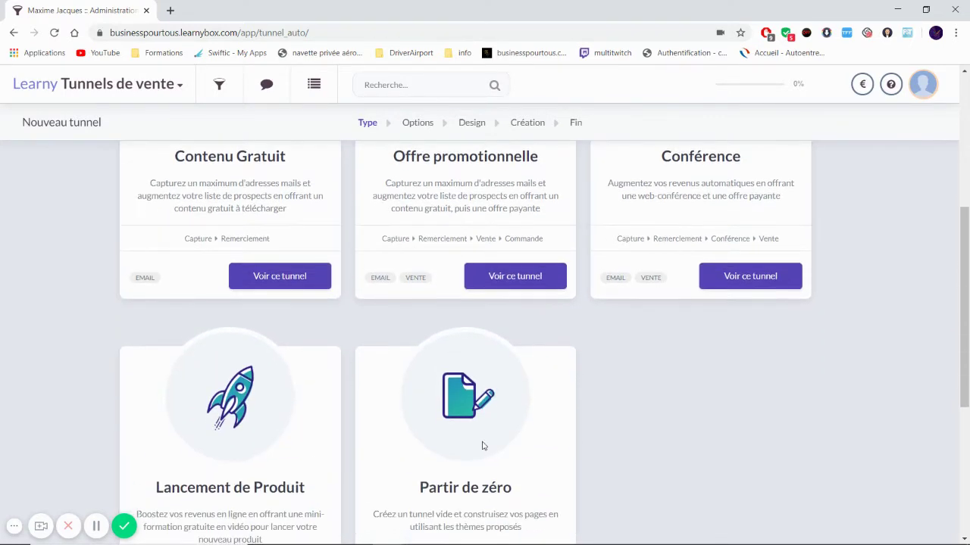
scroll(485, 447, up, 2)
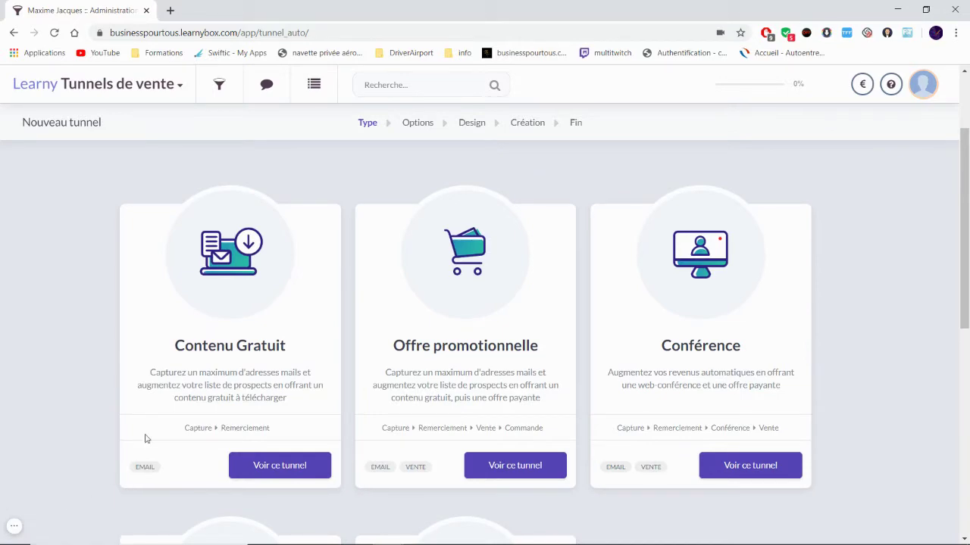
scroll(186, 307, down, 1)
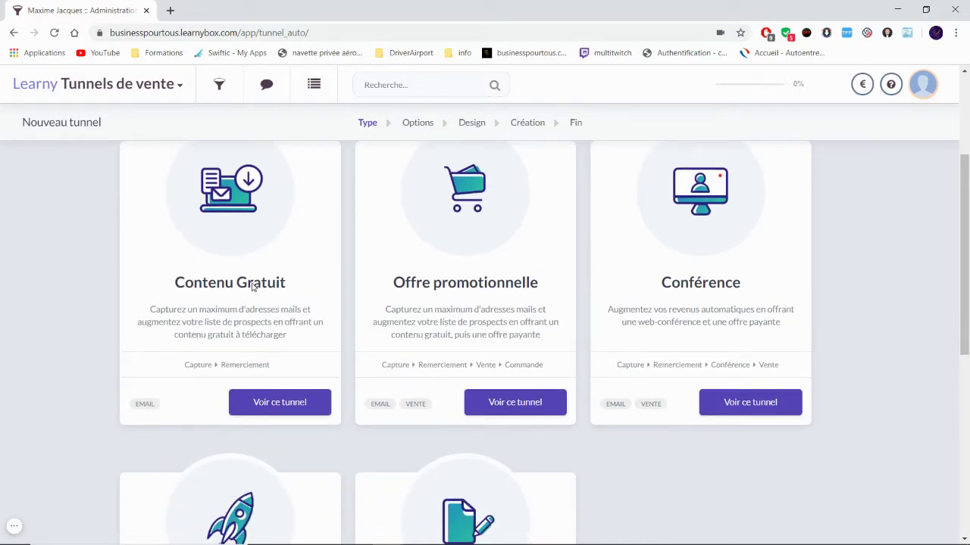
scroll(254, 287, up, 1)
Step: Review the Contenu Gratuit tunnel details and have that tunnel created automatically
click(296, 465)
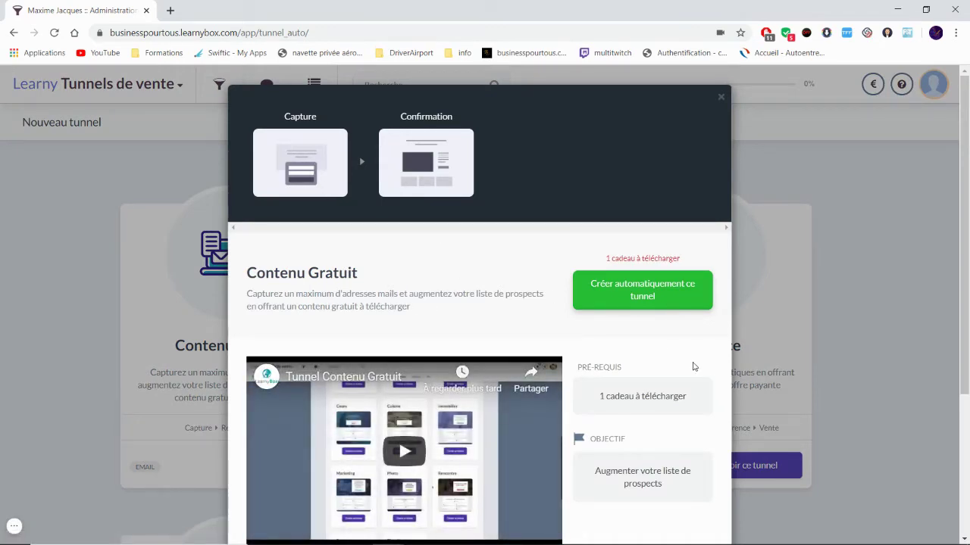
drag(686, 396, 600, 397)
click(527, 273)
scroll(657, 389, down, 1)
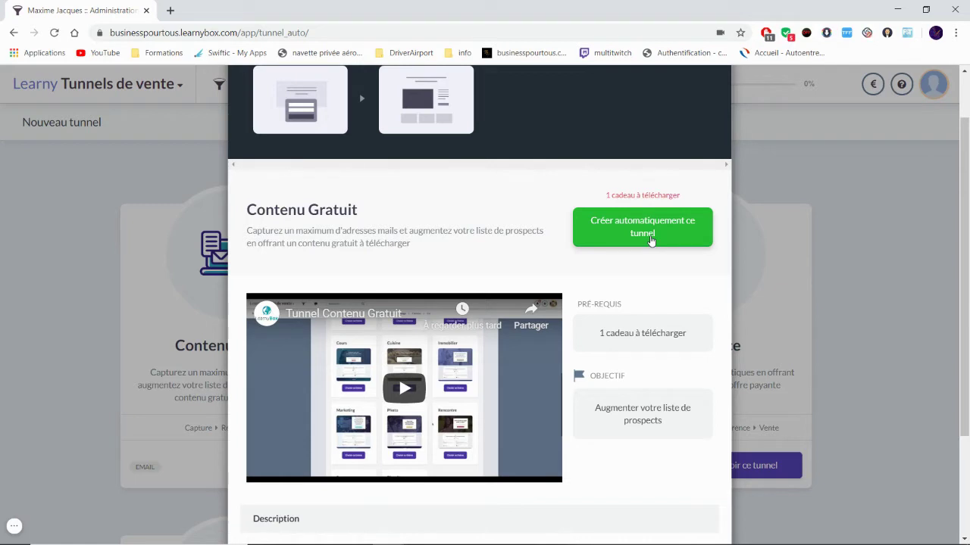
click(650, 239)
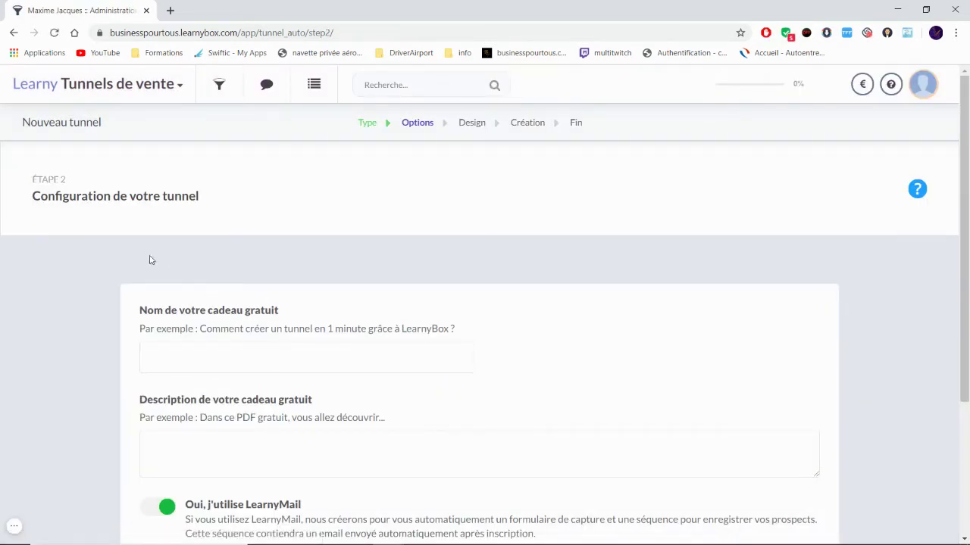
Step: Name the free gift 'Mon Ebook'
scroll(125, 206, down, 1)
scroll(113, 227, up, 1)
scroll(216, 250, down, 1)
scroll(159, 257, up, 1)
scroll(154, 257, down, 1)
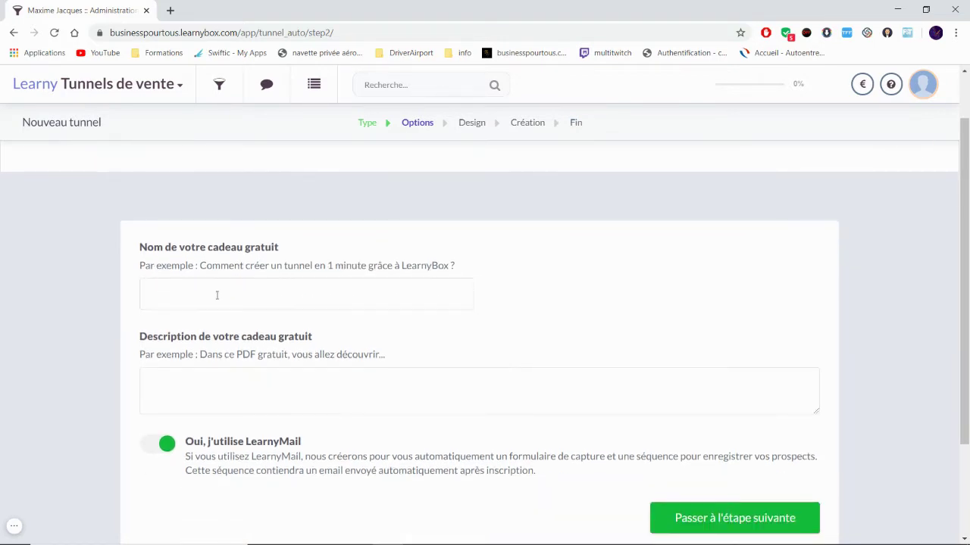
click(216, 296)
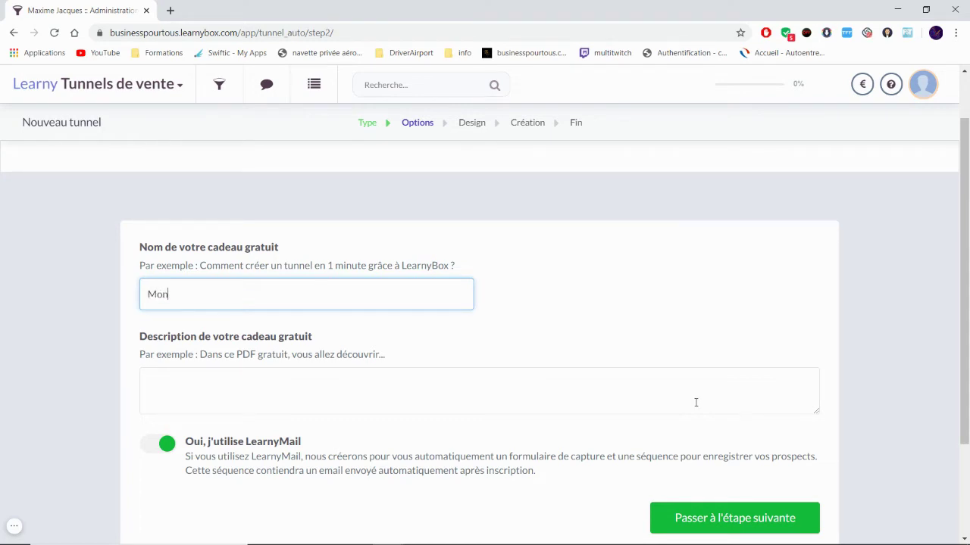
text(Mon Ebook)
Step: Describe the gift as 100 conseils pour tondre votre pelouse, leaving LearnyMail enabled
click(334, 383)
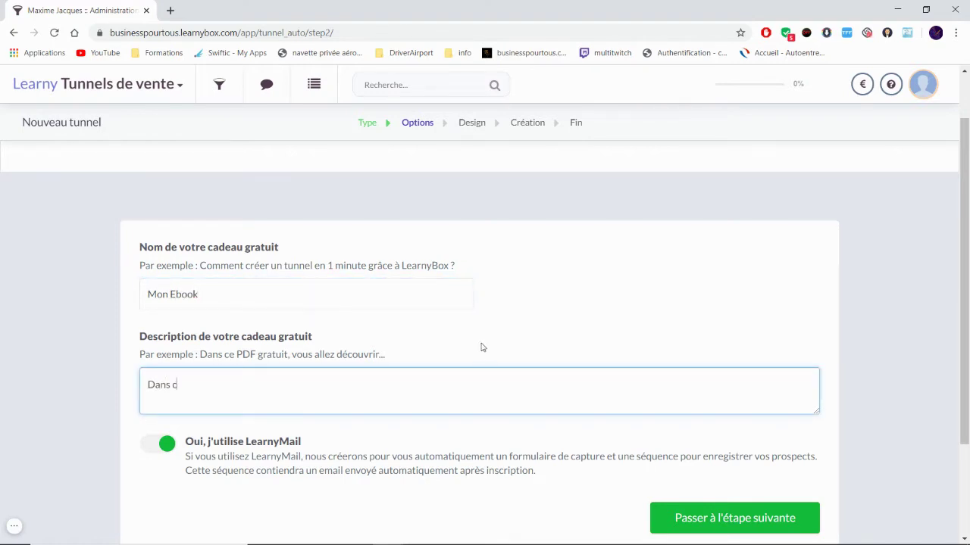
text(Dans cet Ebook vous allez)
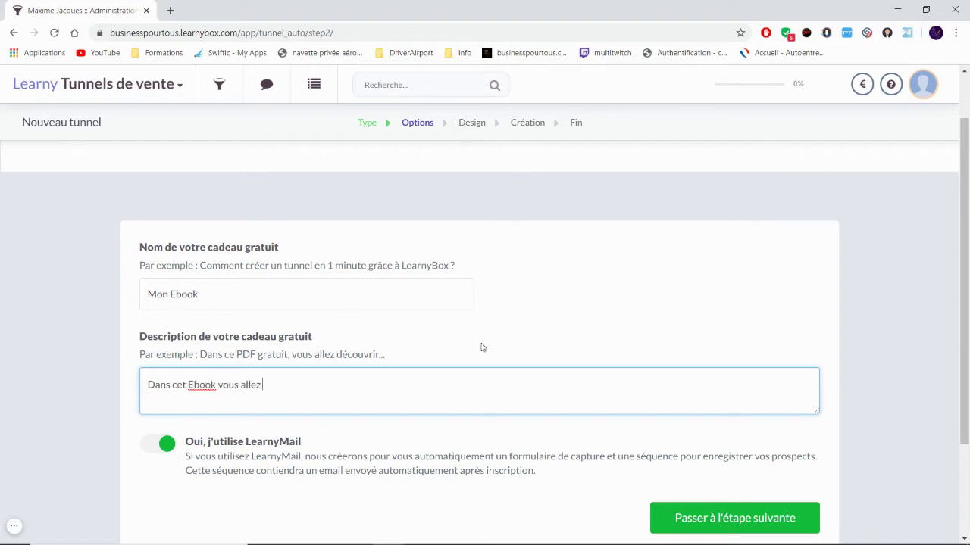
text( pouvoir découvrir 100 c)
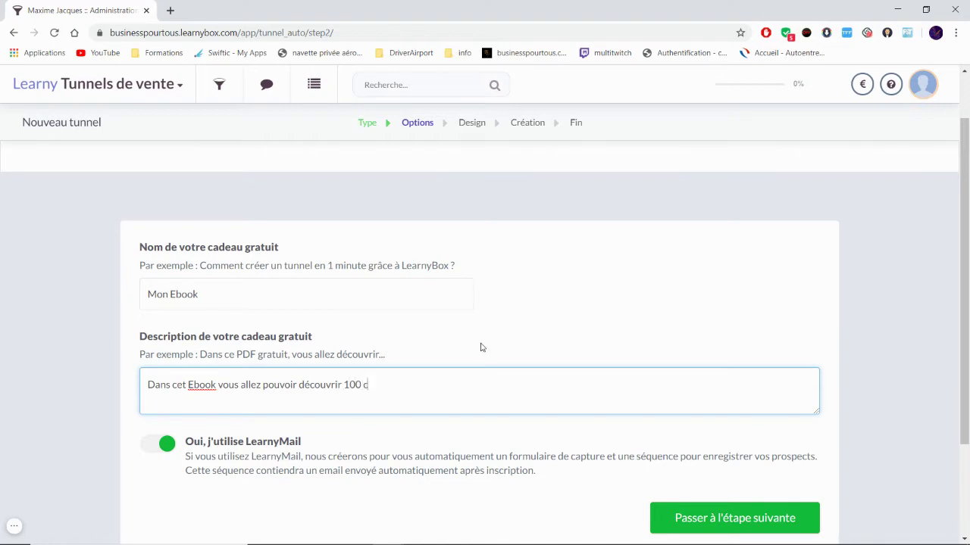
text(onseils pour tondre votre pelouse)
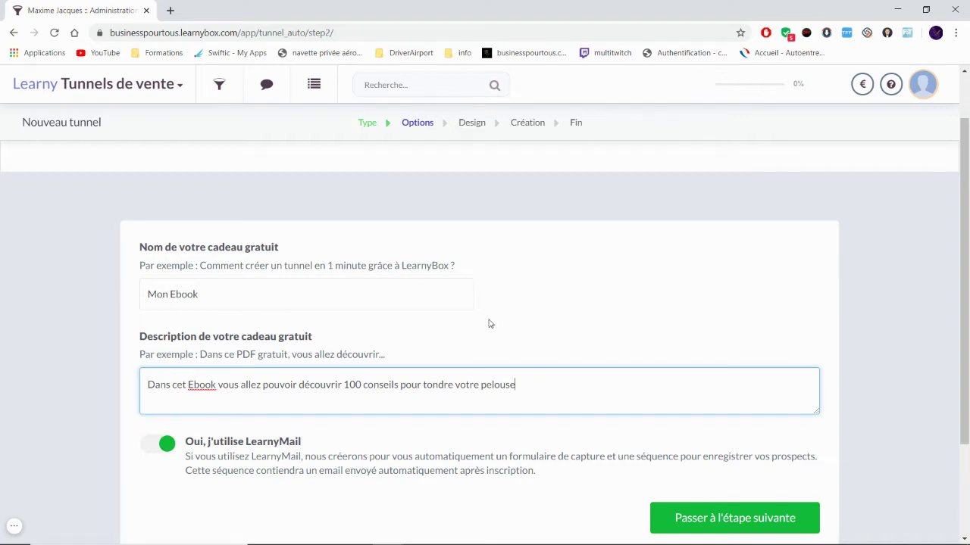
scroll(414, 346, down, 1)
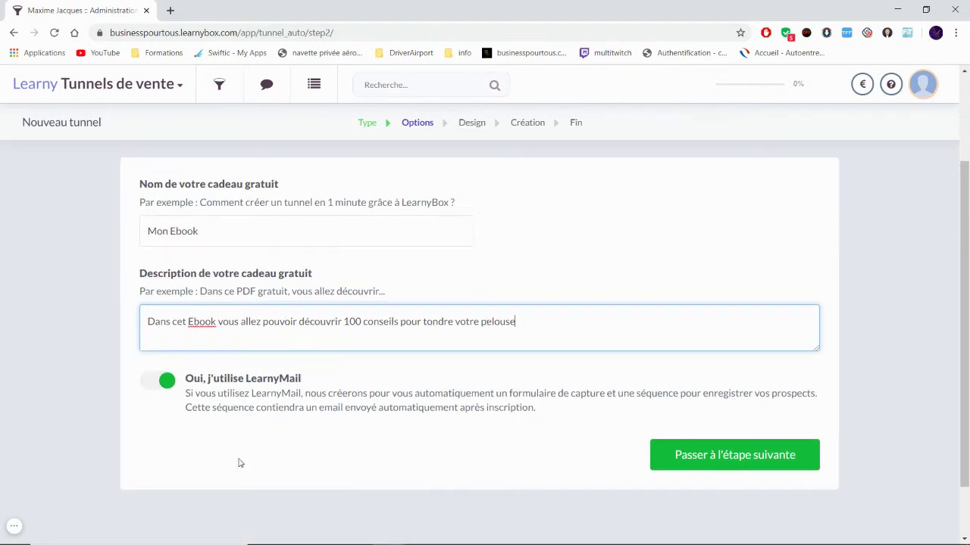
click(161, 383)
click(159, 383)
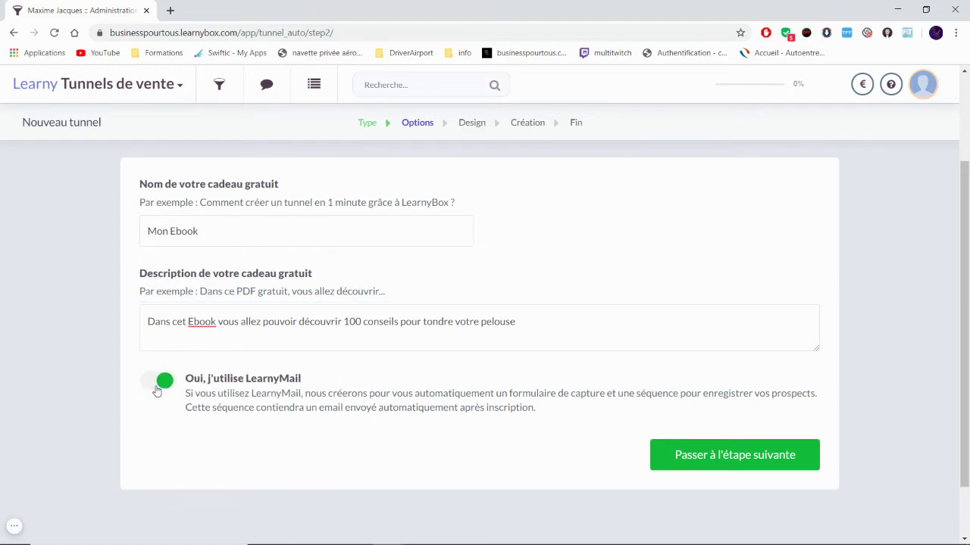
click(159, 383)
click(161, 388)
click(160, 387)
click(160, 385)
Step: Move on to the Design step and look through the available theme groups
click(752, 458)
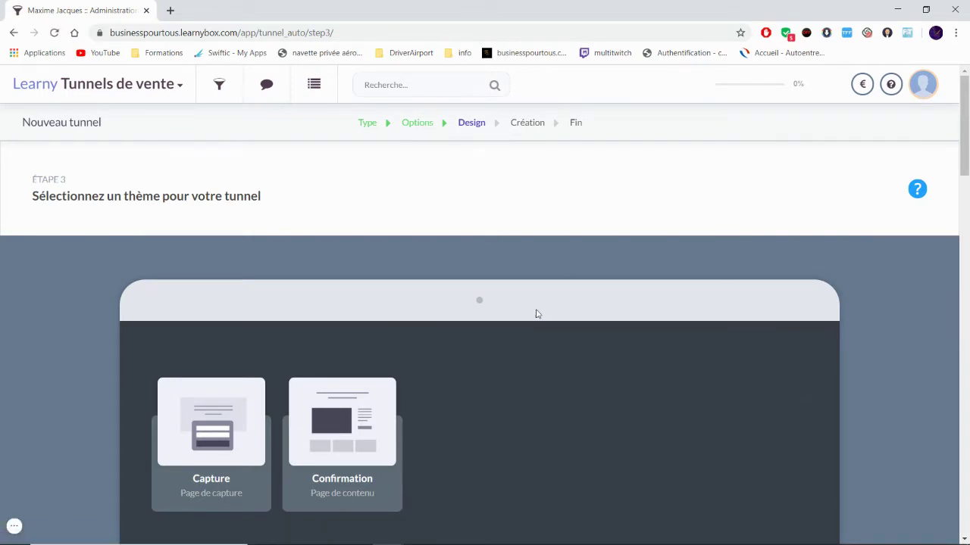
scroll(550, 288, down, 3)
scroll(549, 286, down, 2)
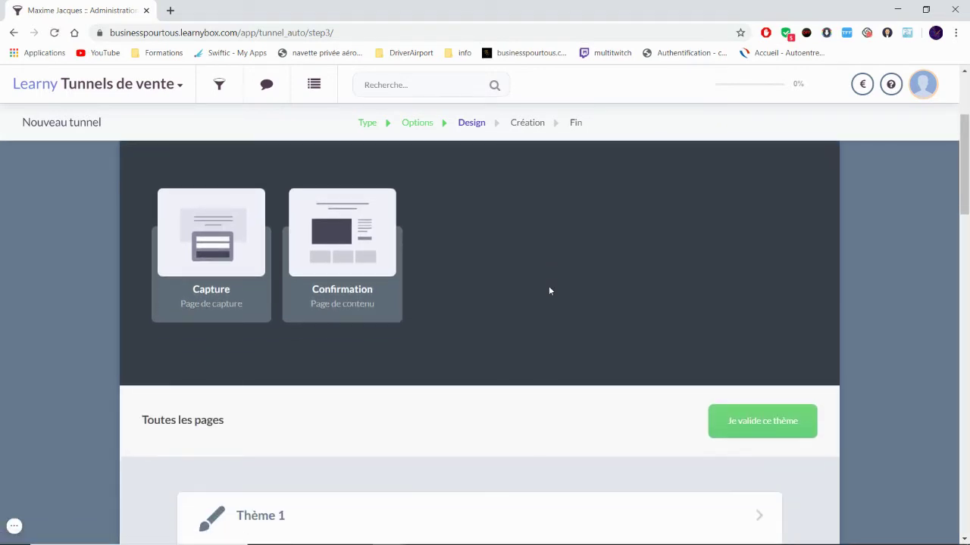
scroll(530, 285, up, 3)
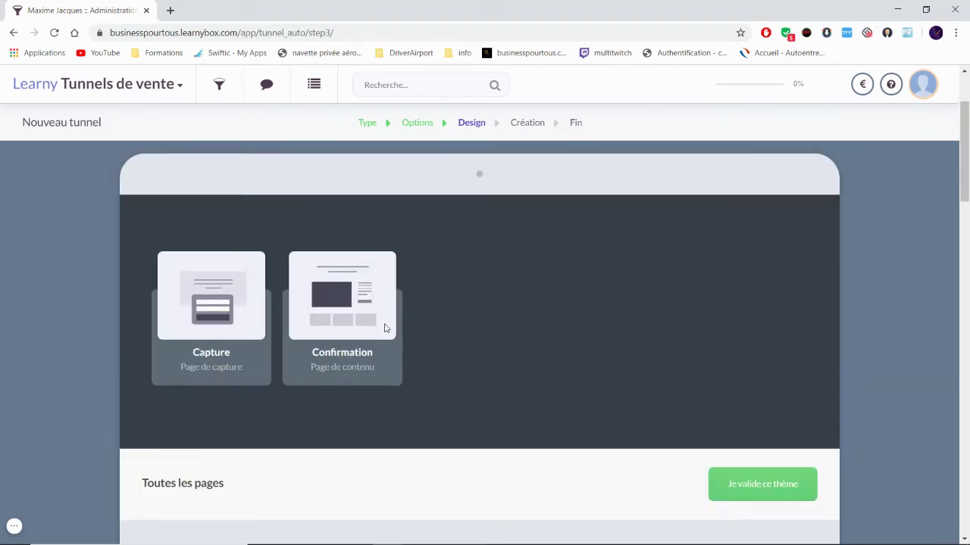
scroll(383, 329, down, 3)
scroll(379, 333, up, 1)
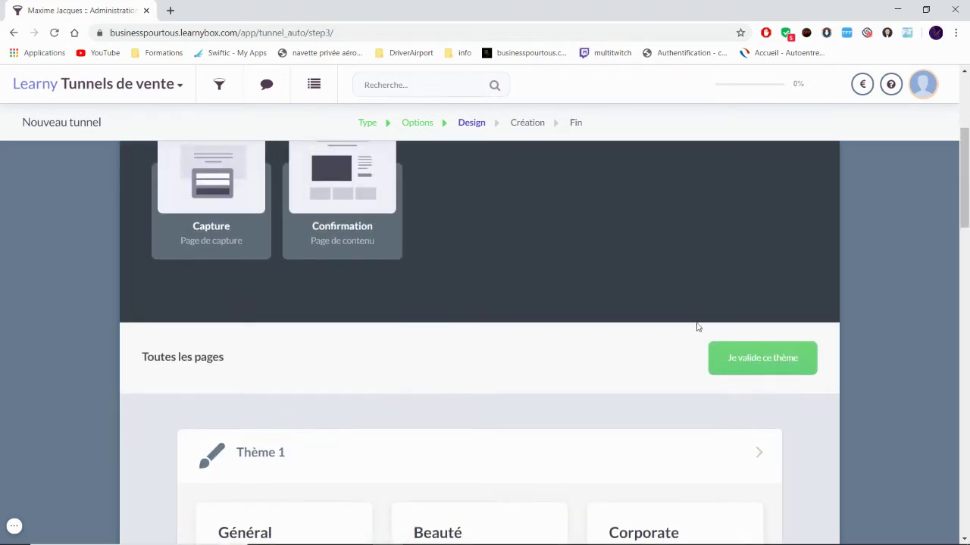
scroll(326, 269, down, 3)
scroll(262, 262, up, 4)
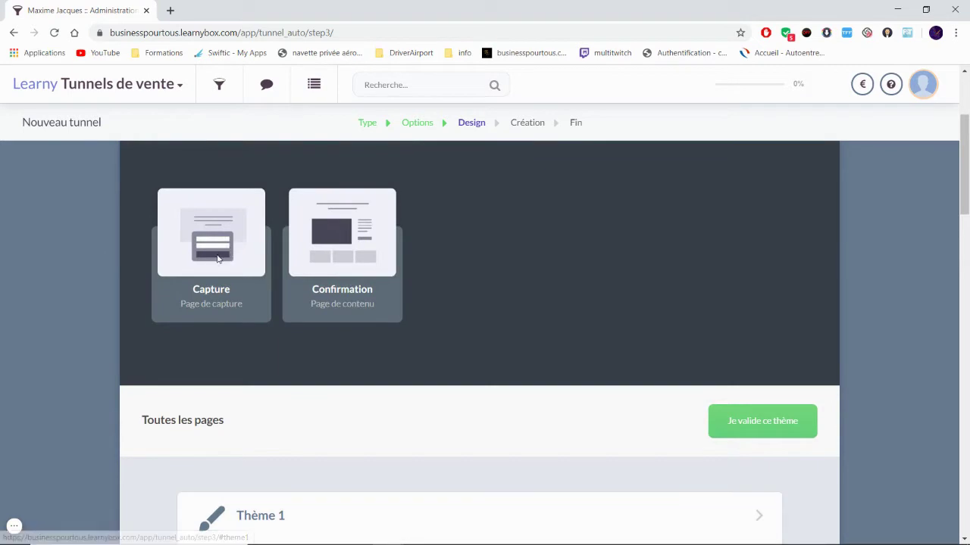
scroll(334, 274, down, 5)
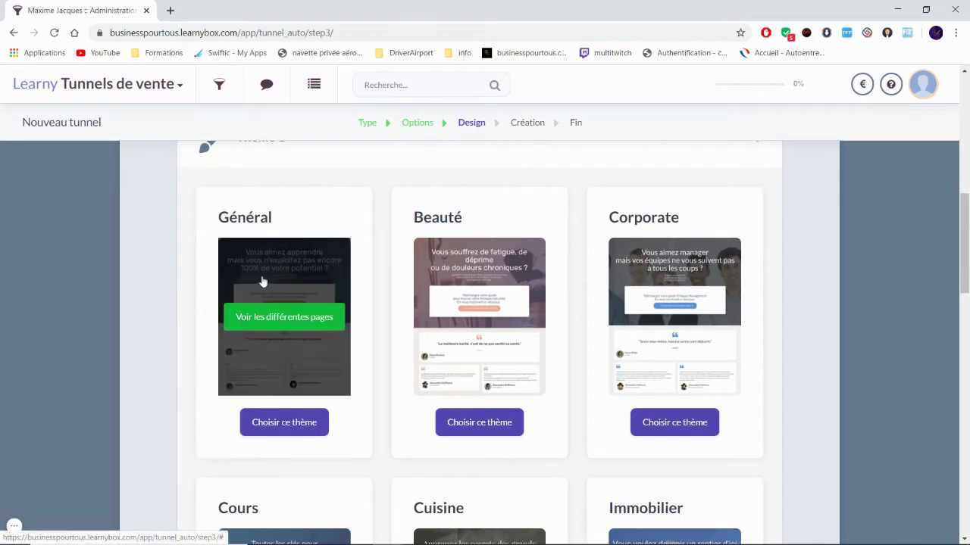
scroll(447, 219, down, 1)
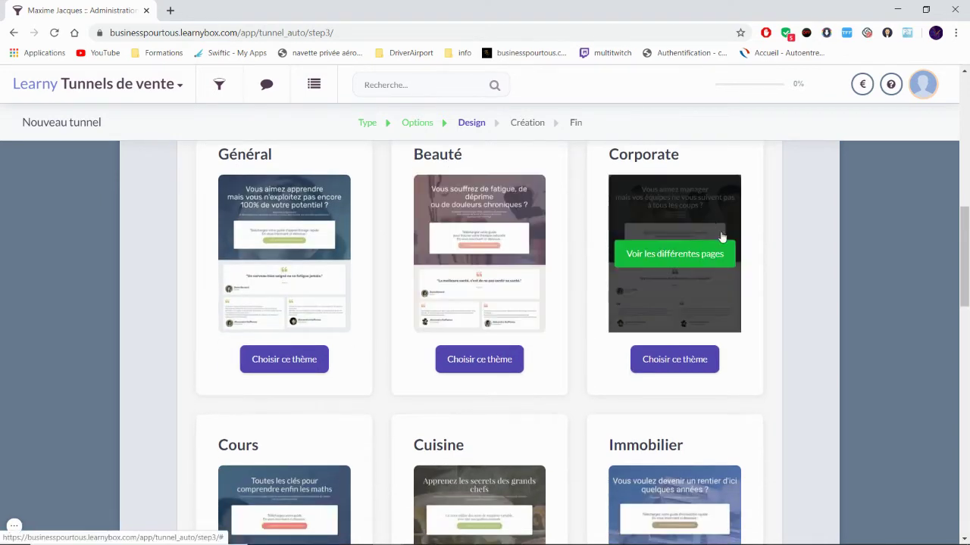
scroll(862, 338, down, 2)
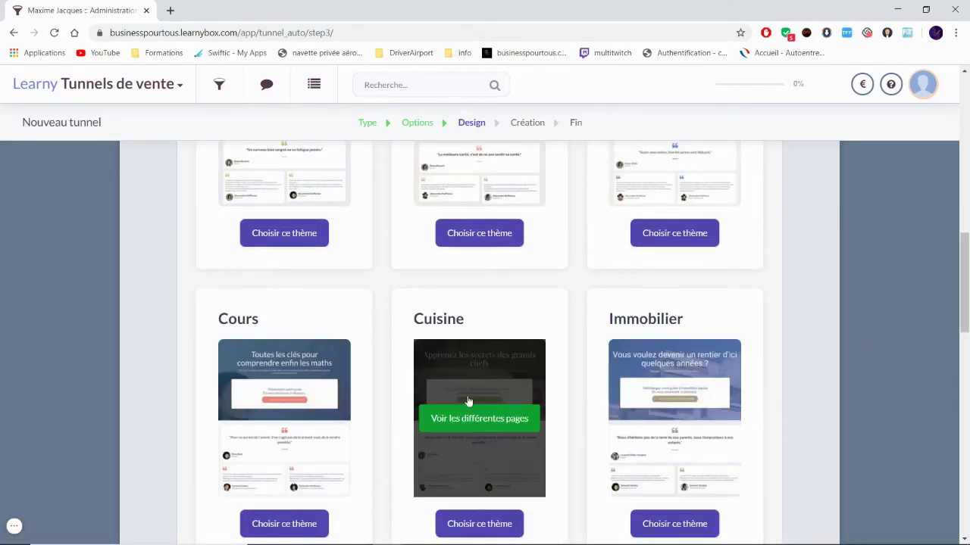
scroll(378, 378, up, 4)
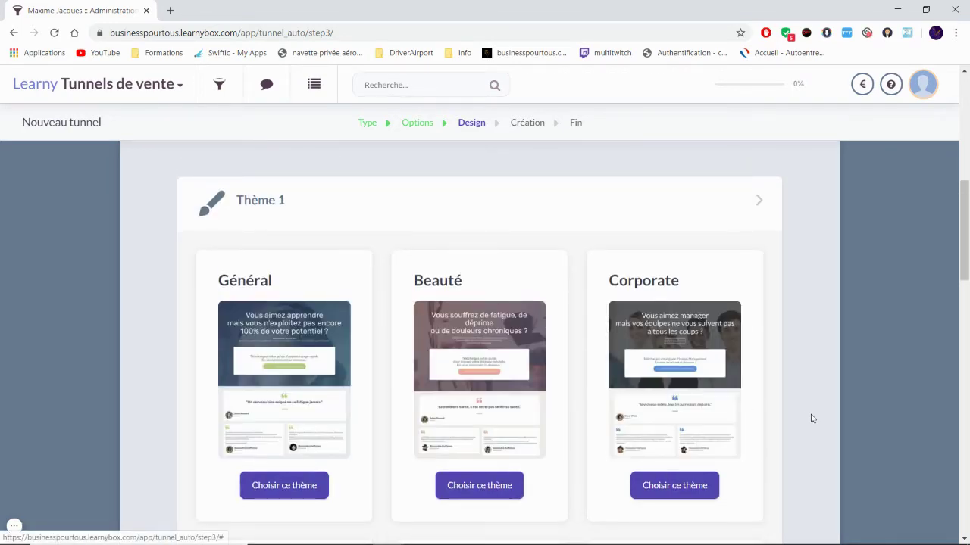
scroll(815, 391, down, 1)
scroll(812, 392, down, 3)
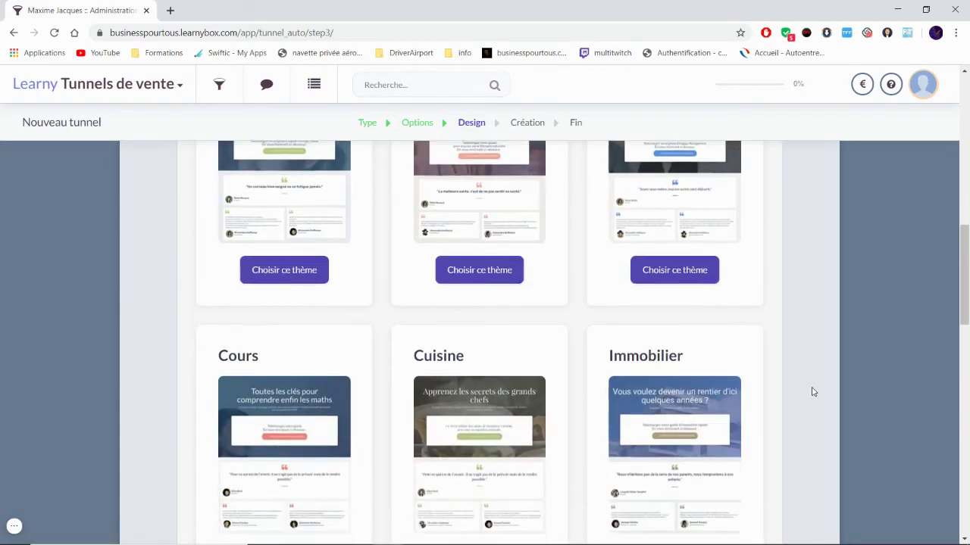
scroll(727, 426, down, 1)
scroll(690, 426, down, 2)
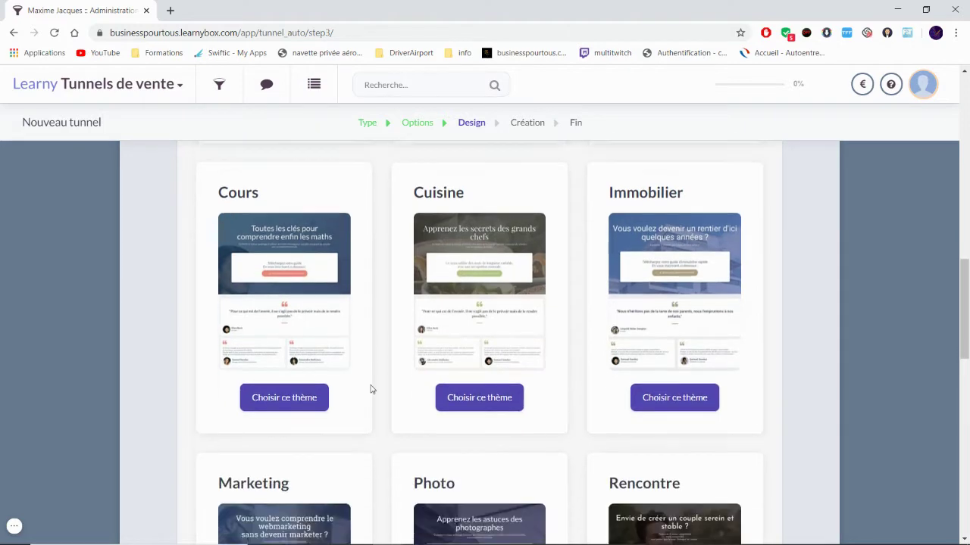
scroll(598, 416, down, 4)
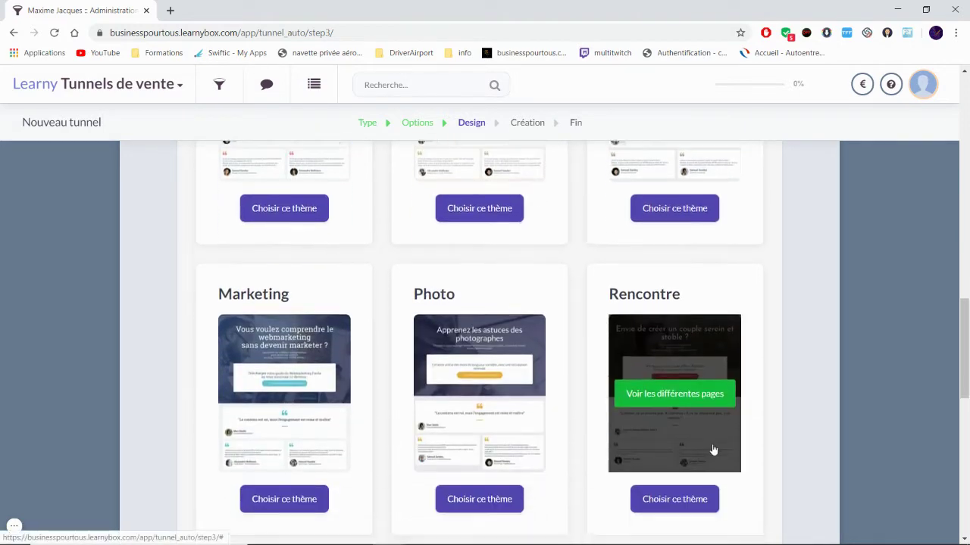
scroll(553, 447, down, 4)
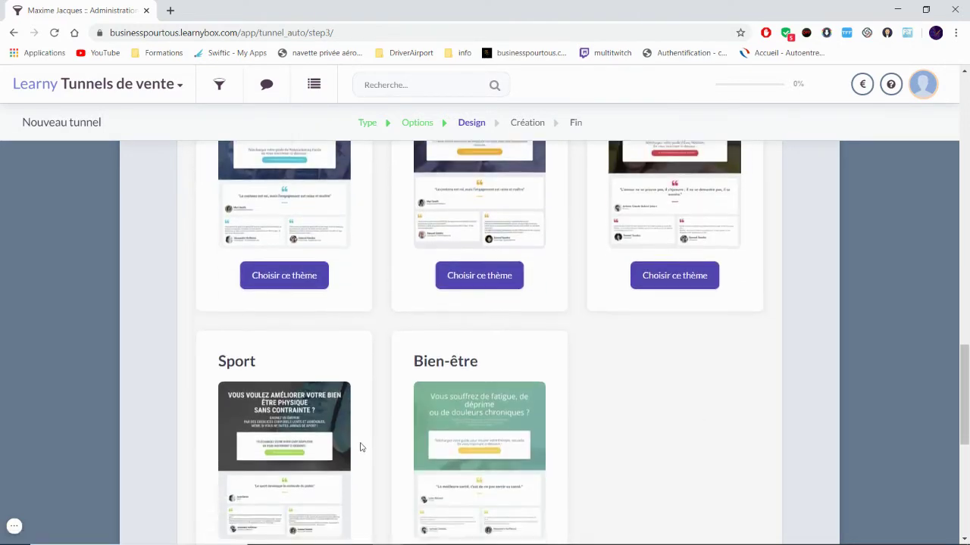
Step: Expand Thème 2, 3 and 1, then choose and validate the Immobilier theme
click(762, 394)
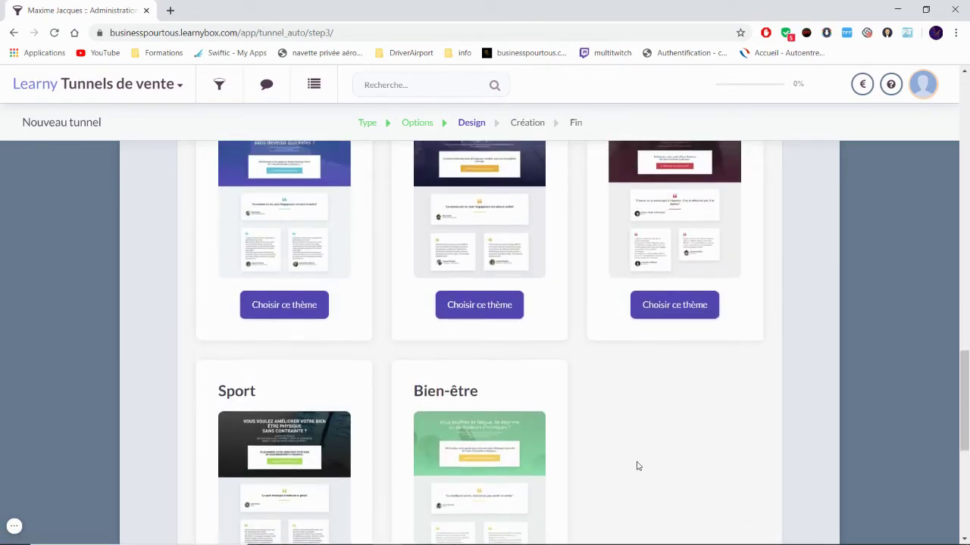
scroll(619, 442, down, 5)
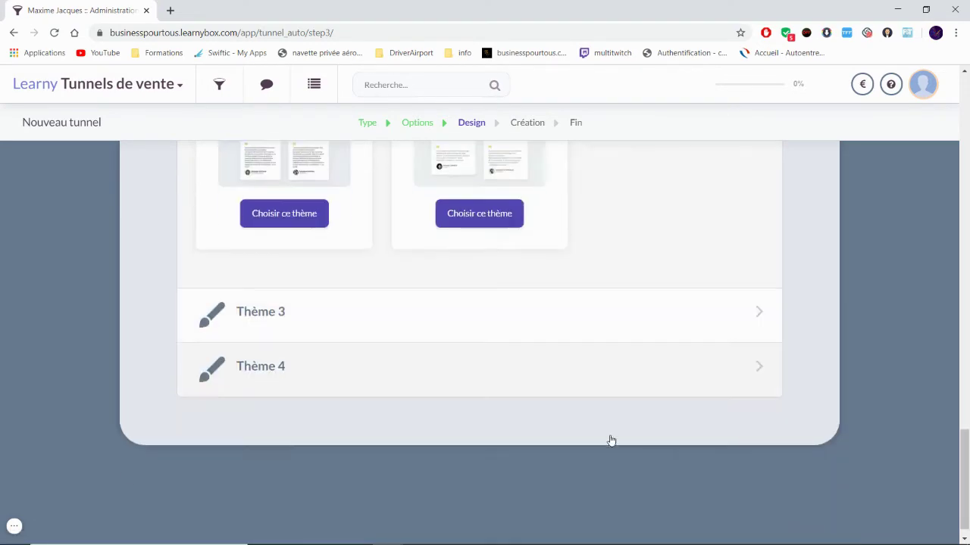
click(761, 313)
scroll(652, 337, up, 10)
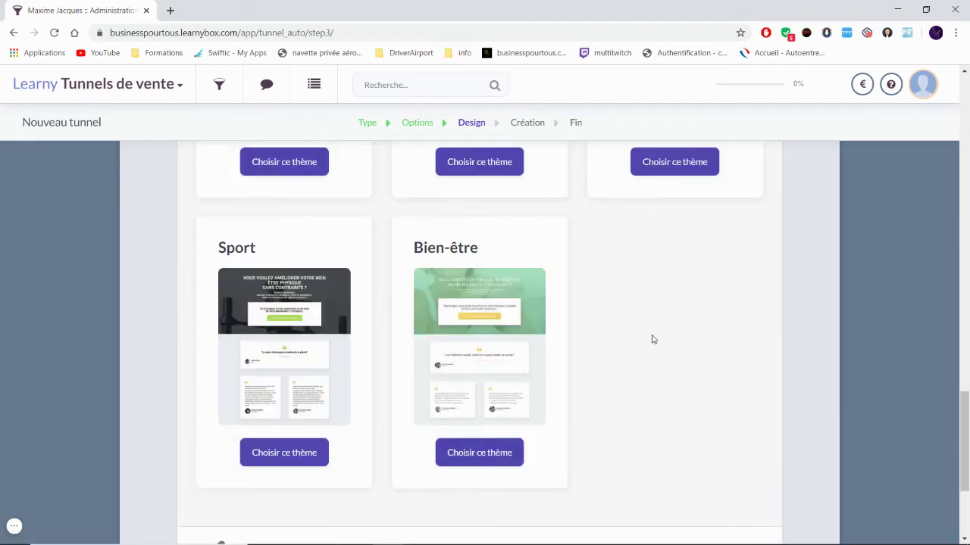
scroll(485, 410, up, 4)
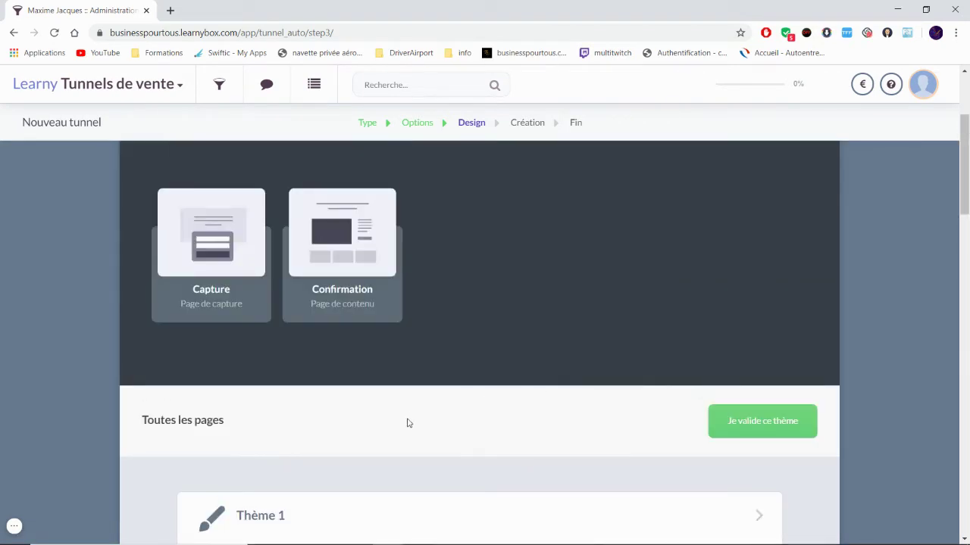
scroll(790, 389, down, 2)
click(757, 391)
scroll(659, 438, down, 3)
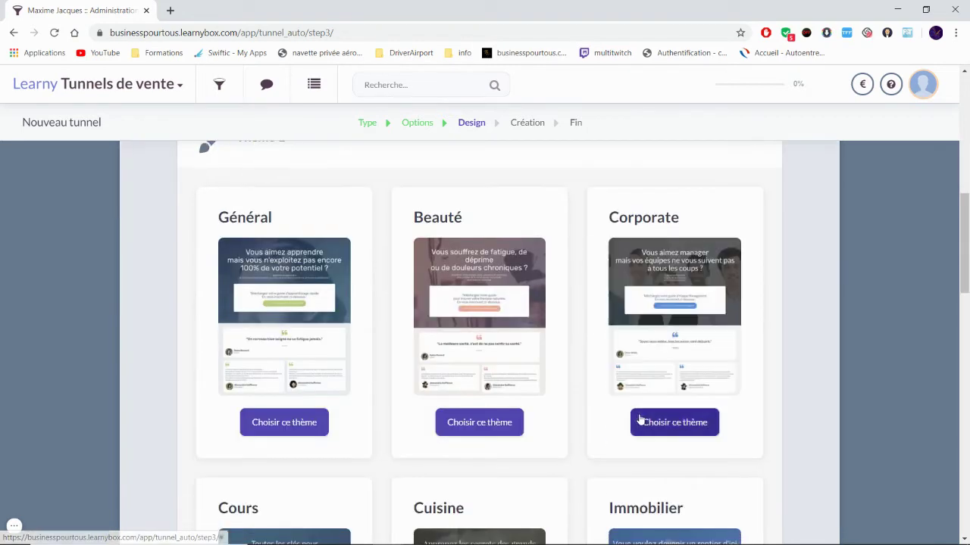
scroll(589, 383, down, 2)
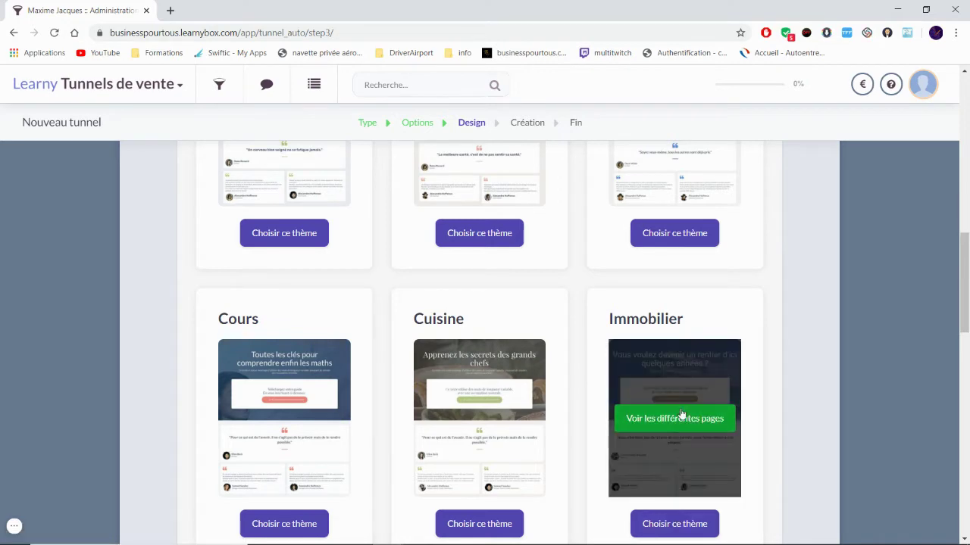
click(686, 524)
click(674, 520)
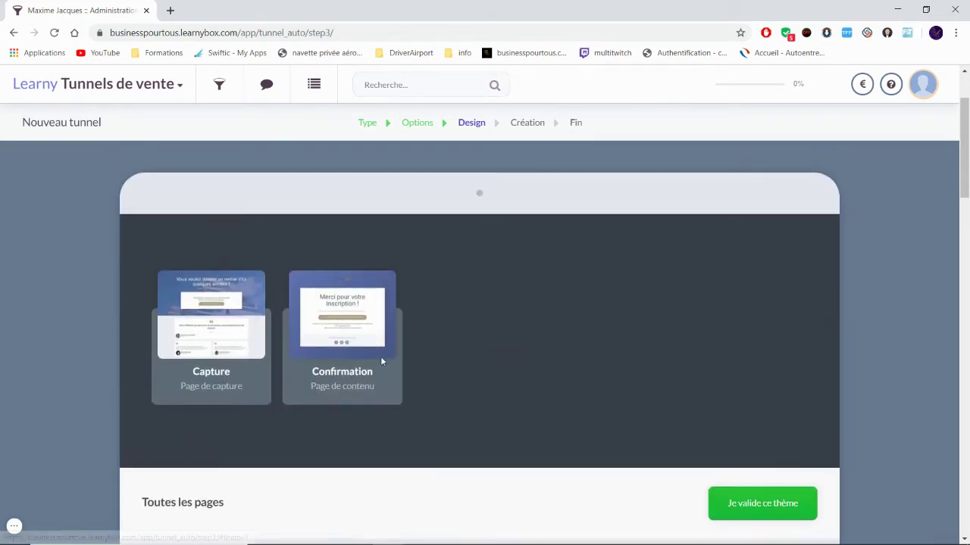
click(742, 514)
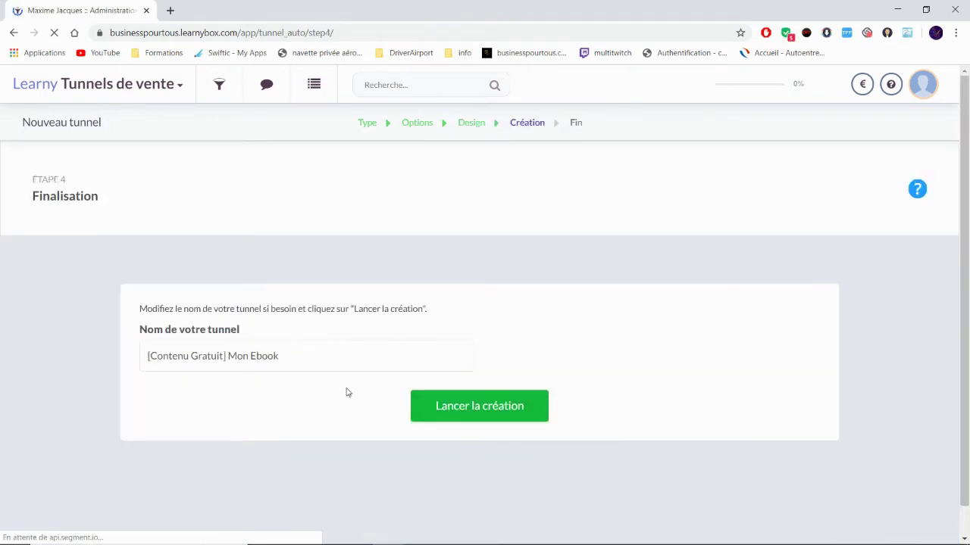
Step: Rename the tunnel from '[Contenu Gratuit] Mon Ebook' to 'Mon Ebook' and launch its creation
drag(227, 357, 76, 335)
key(BackSpace)
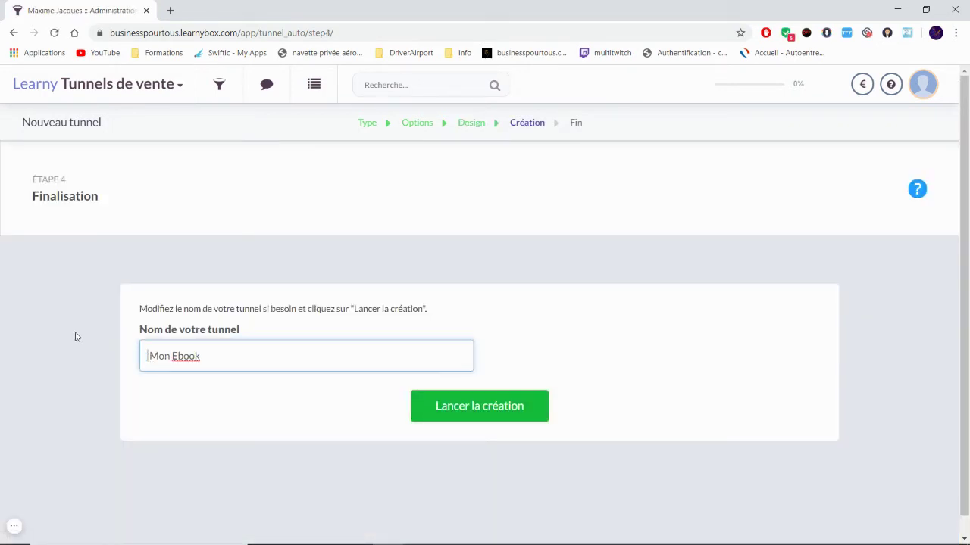
click(478, 413)
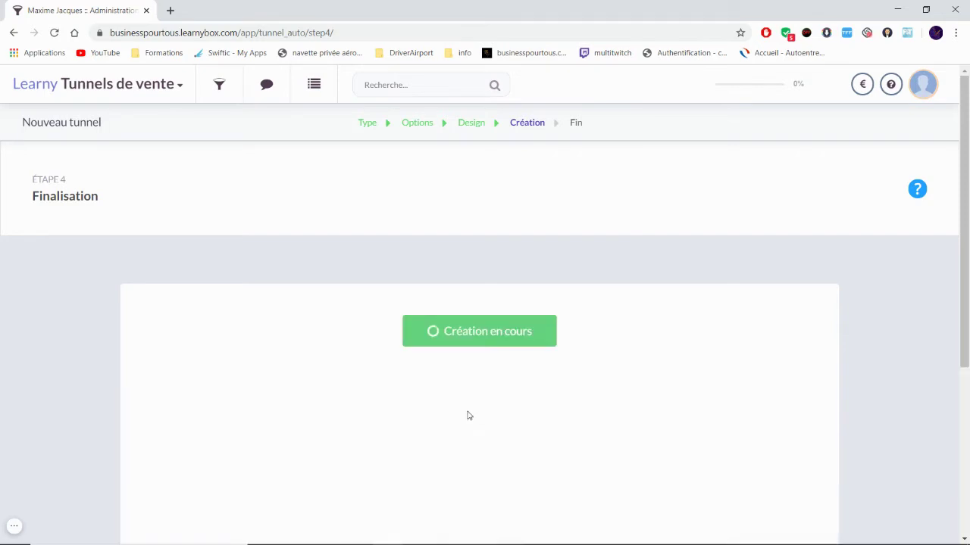
scroll(656, 366, down, 3)
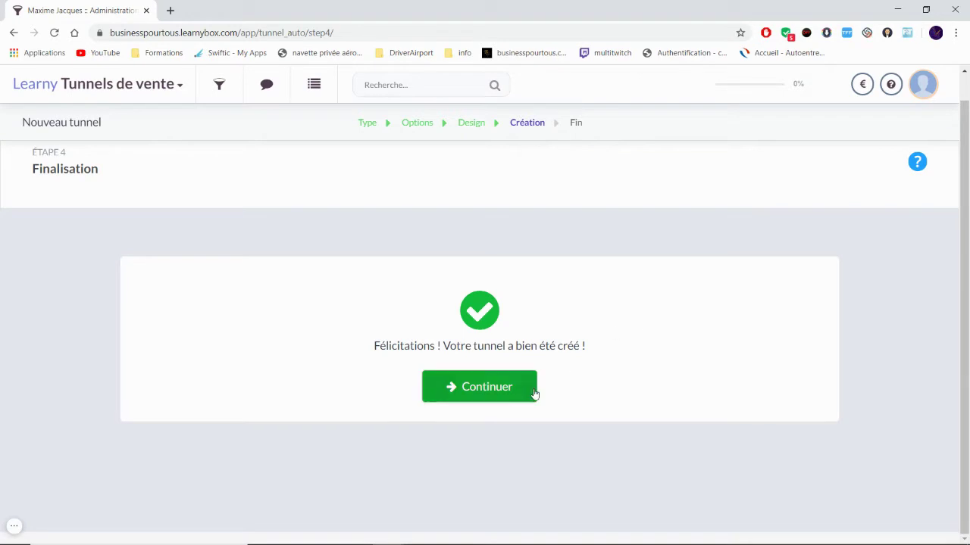
click(485, 388)
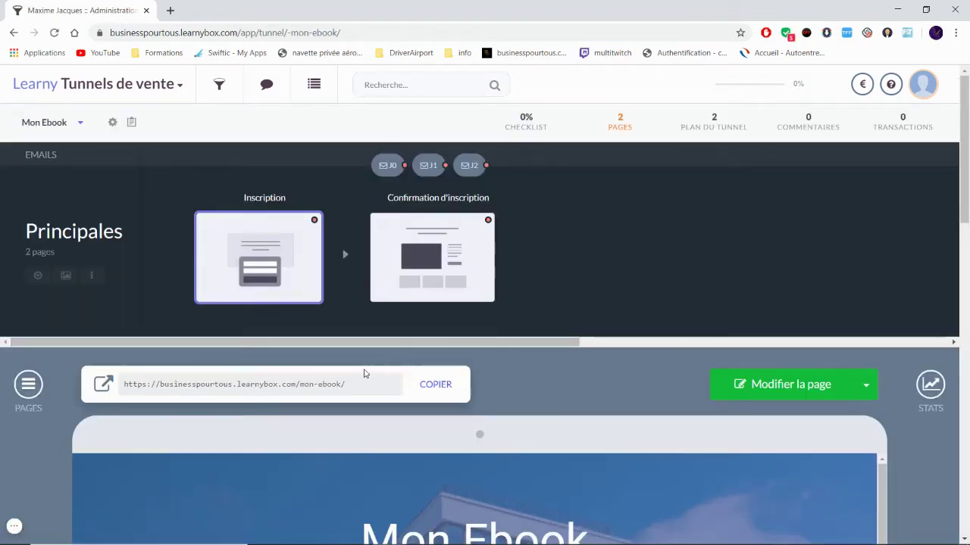
Step: Copy the Inscription page's public URL and start a blank browser tab
scroll(511, 318, down, 2)
scroll(511, 318, down, 7)
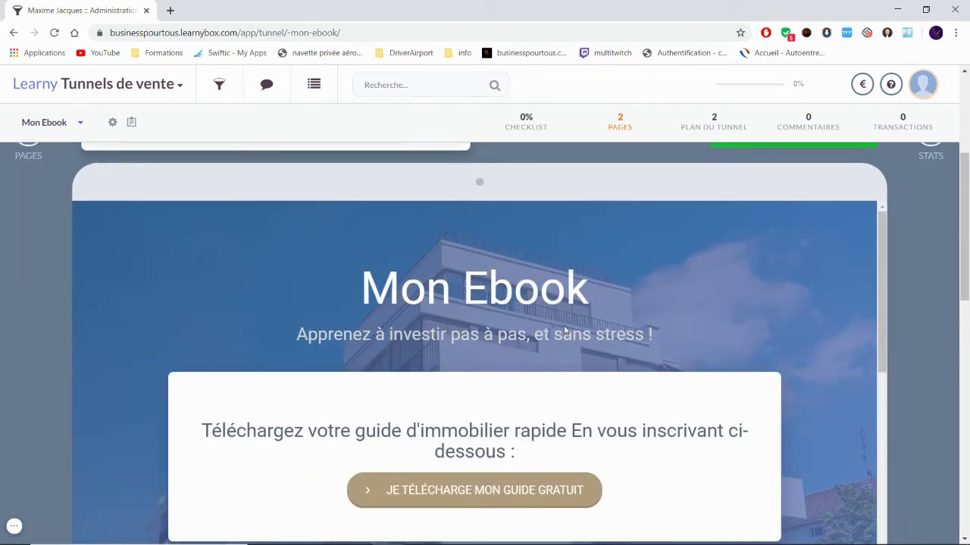
scroll(729, 369, up, 5)
scroll(650, 334, up, 2)
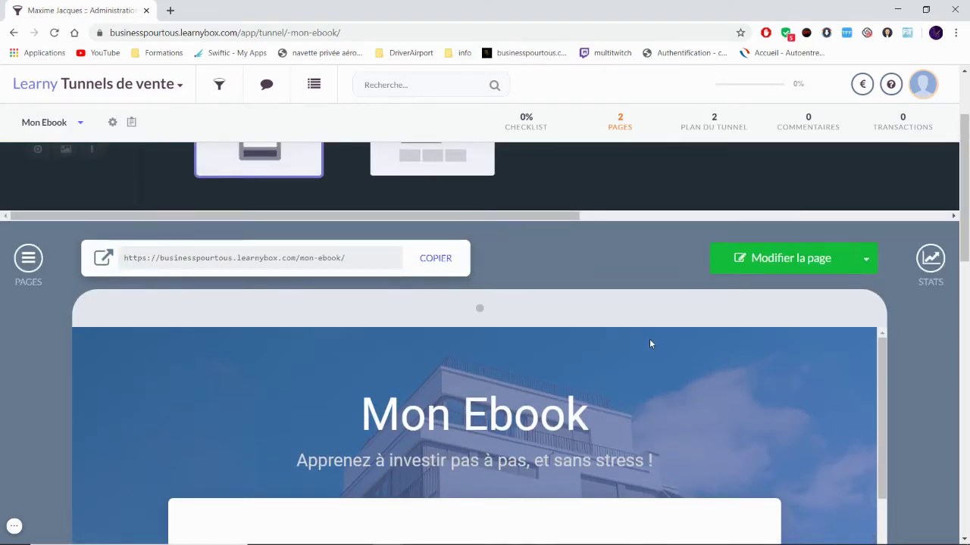
scroll(649, 338, down, 1)
scroll(522, 445, up, 3)
click(429, 262)
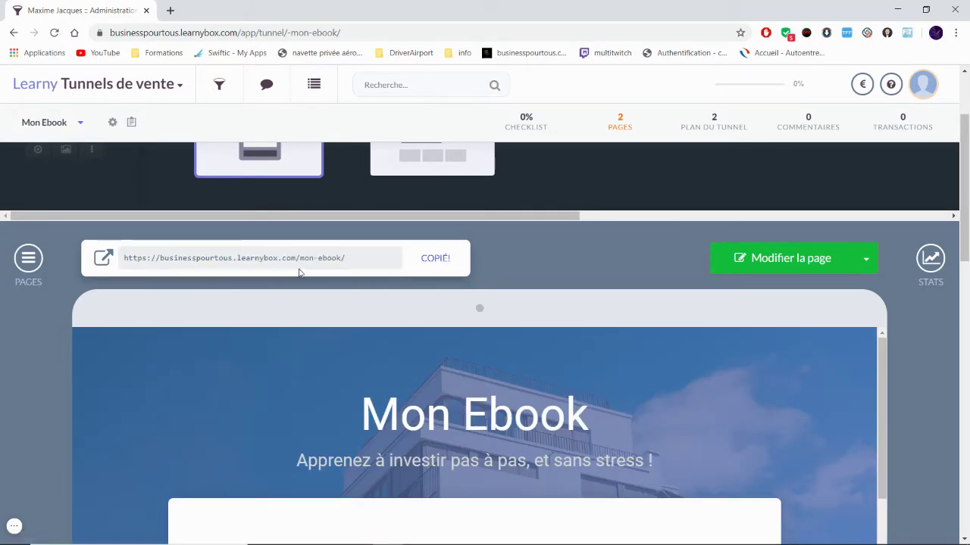
click(169, 10)
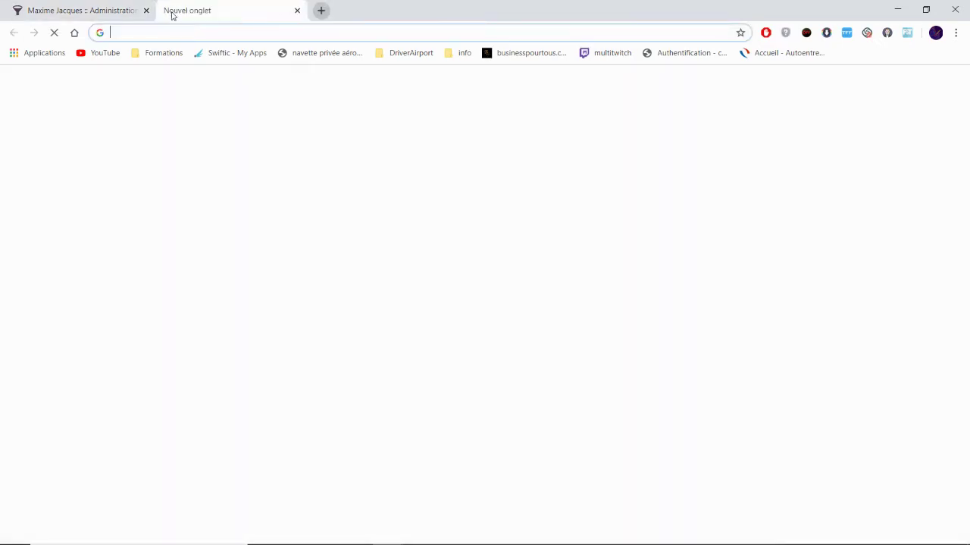
Step: Load the copied URL to preview the live signup page, then close that tab
text(https://businesspourtous.learnybox.com/mon-ebook/)
key(Return)
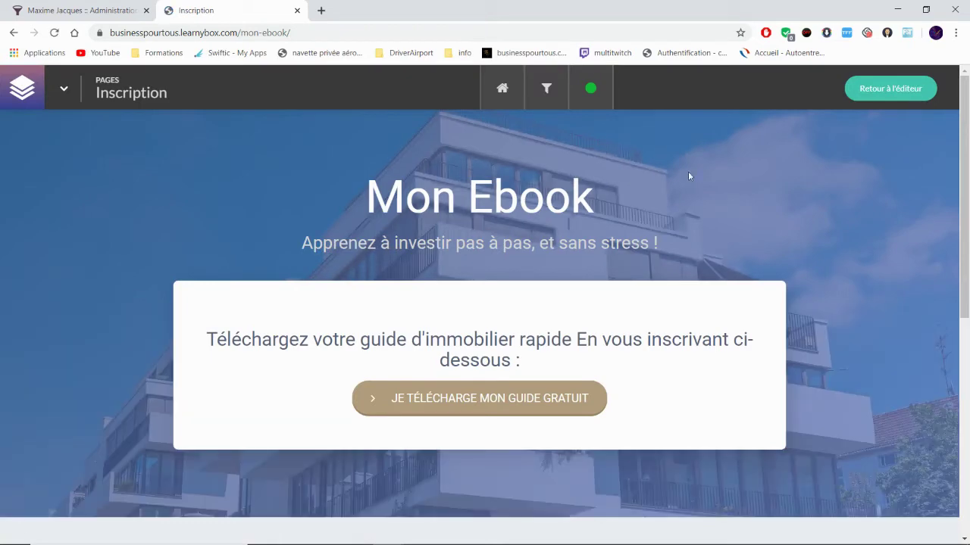
scroll(762, 233, down, 5)
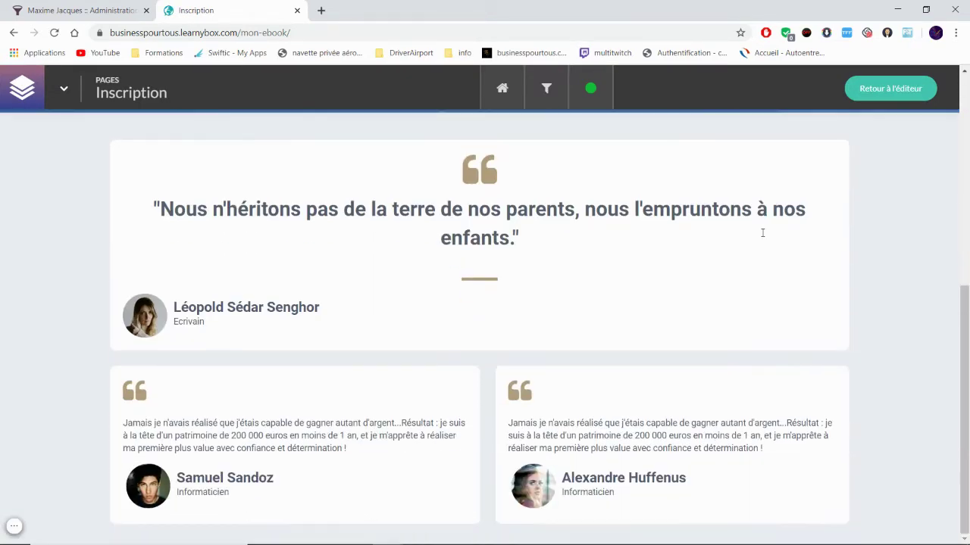
scroll(758, 243, up, 5)
scroll(598, 278, down, 3)
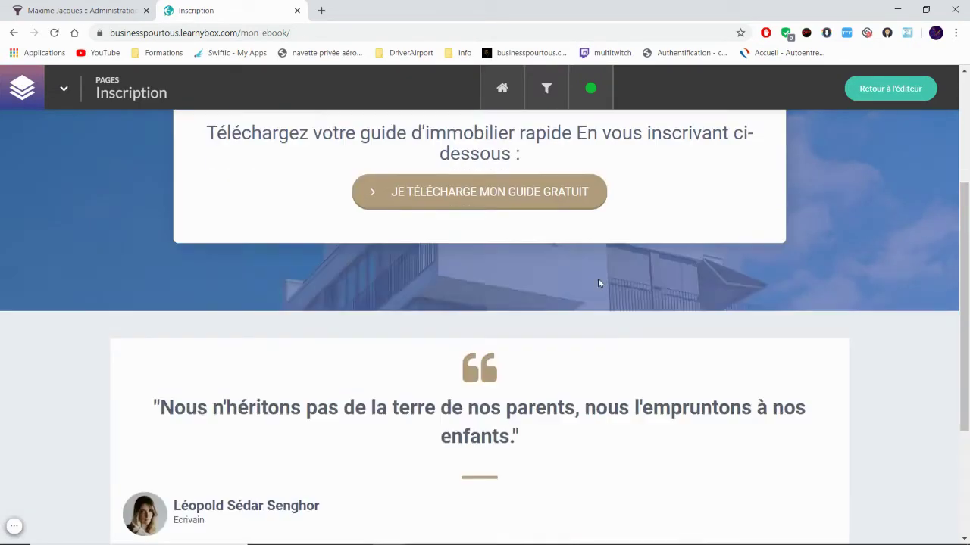
scroll(601, 282, up, 3)
click(298, 10)
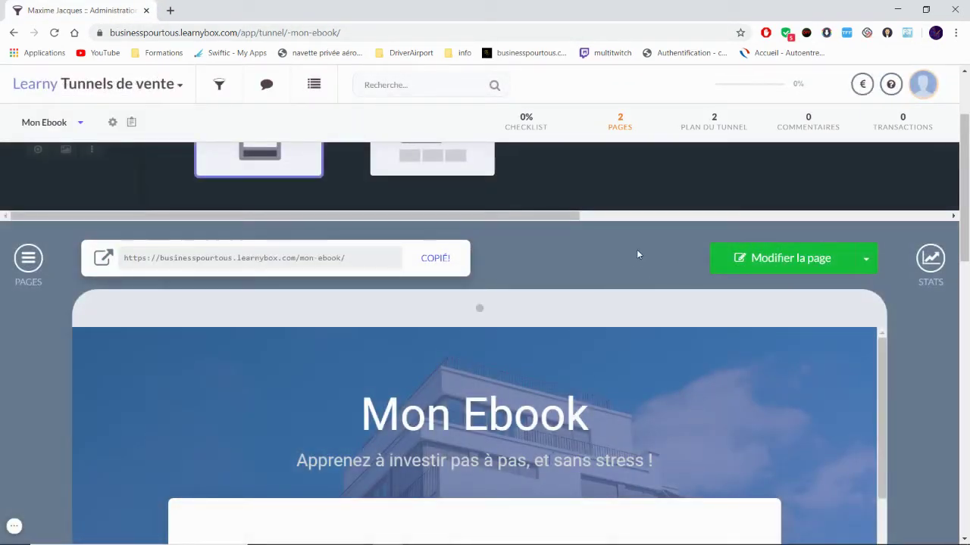
Step: Open the Mon Ebook Inscription page in the page builder
scroll(642, 276, down, 8)
scroll(649, 314, up, 6)
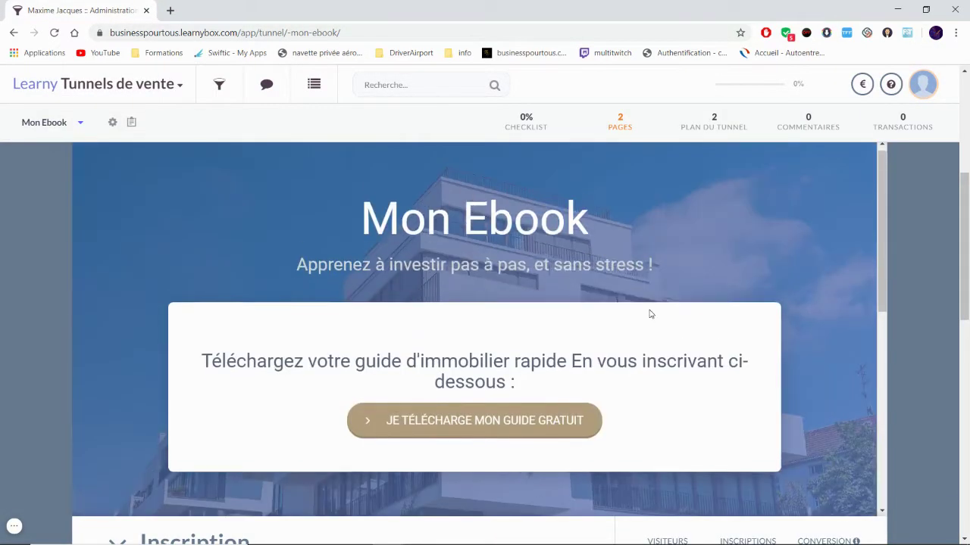
scroll(719, 318, up, 3)
click(778, 328)
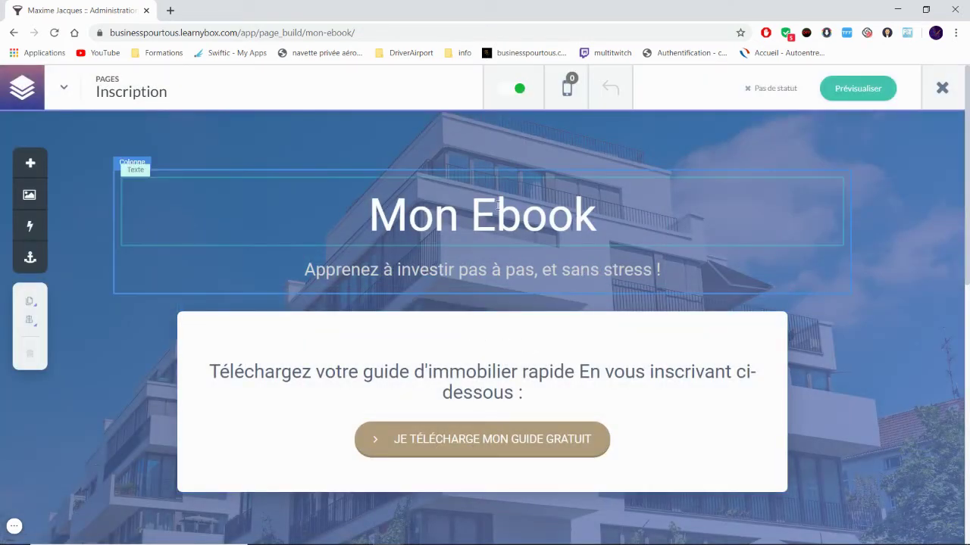
Step: Replace the 'Mon Ebook' heading with '100 conseils pour entretenir sa pelouse'
click(586, 218)
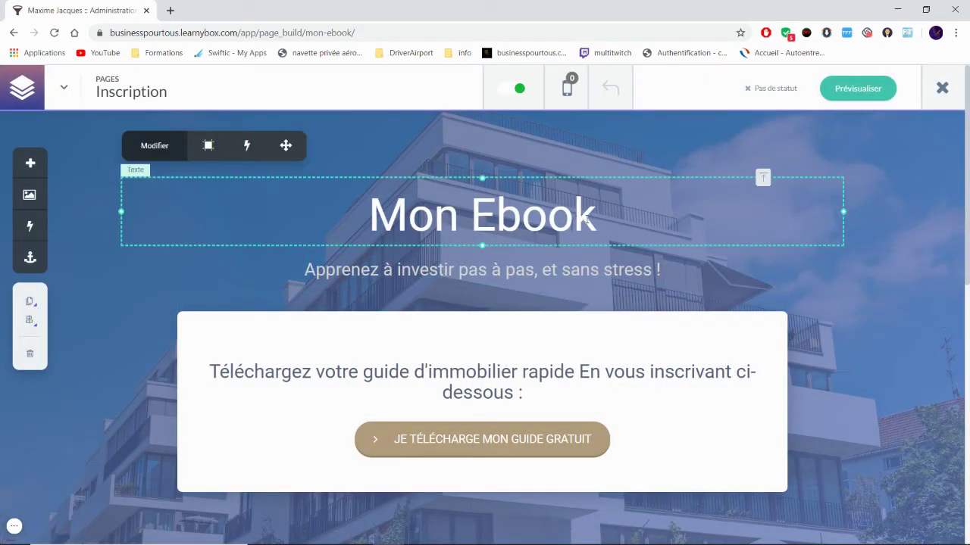
click(610, 219)
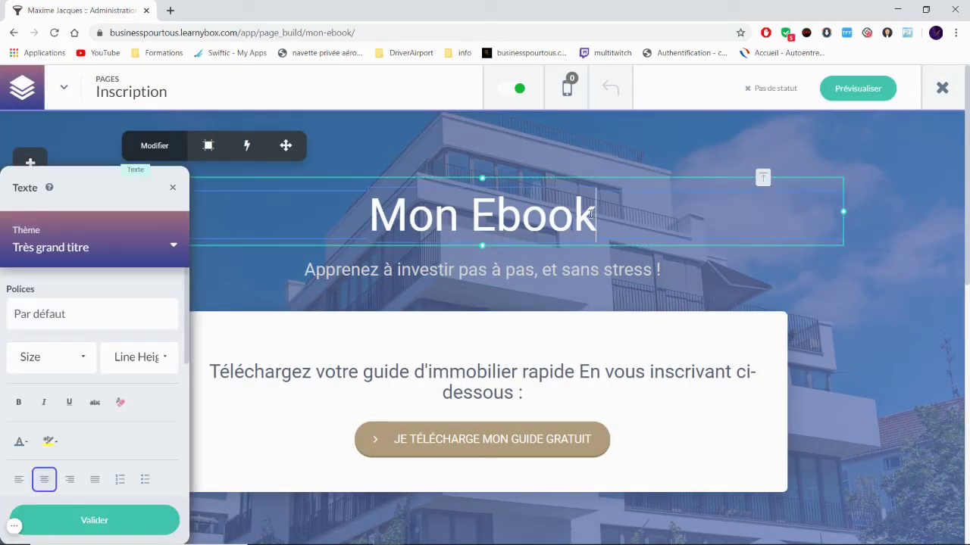
key(BackSpace)
key(BackSpace)
key(BackSpace)
key(BackSpace)
key(BackSpace)
key(BackSpace)
key(BackSpace)
key(BackSpace)
key(BackSpace)
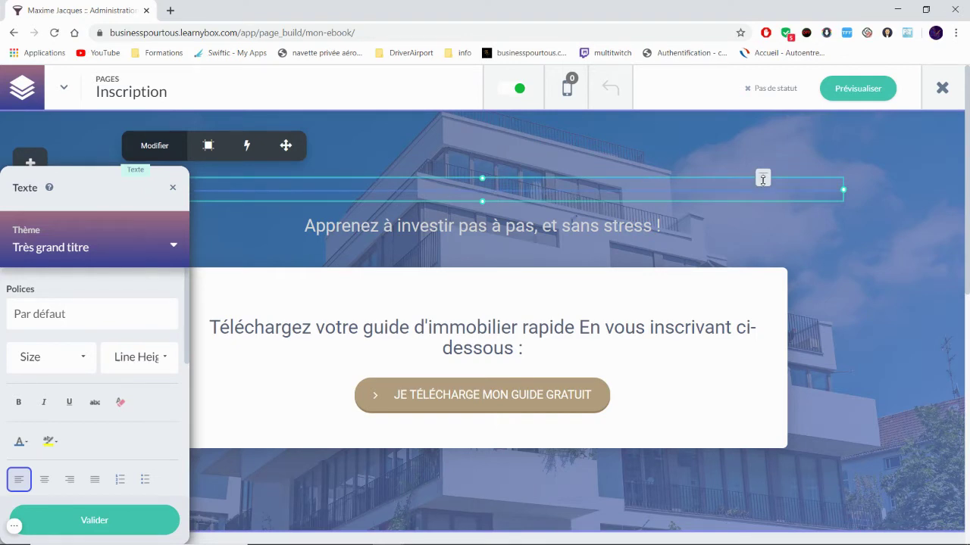
click(175, 189)
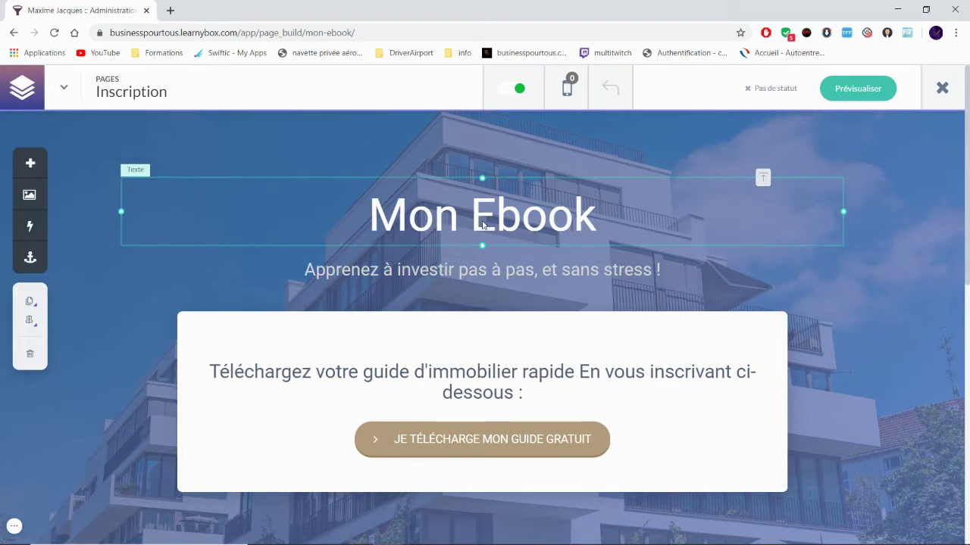
click(563, 215)
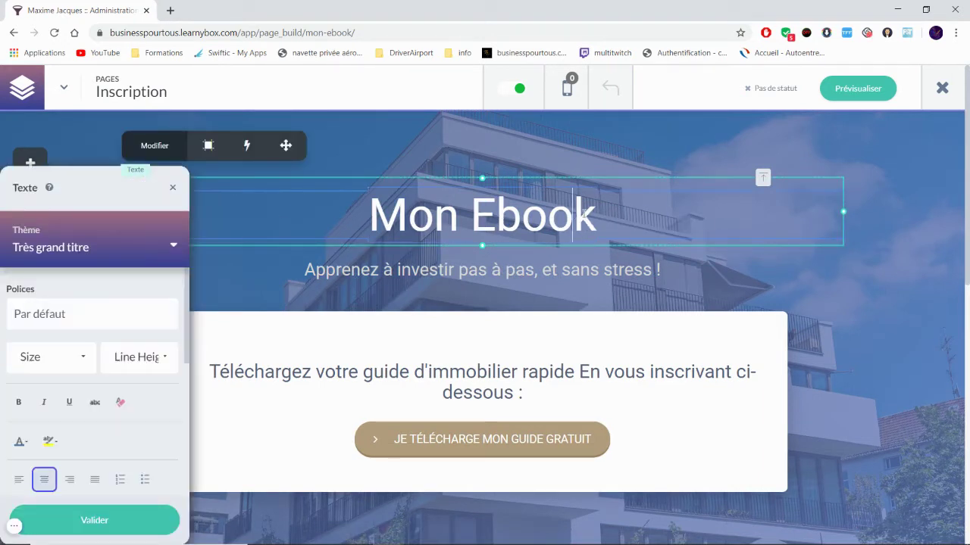
drag(594, 213, 377, 212)
text(100)
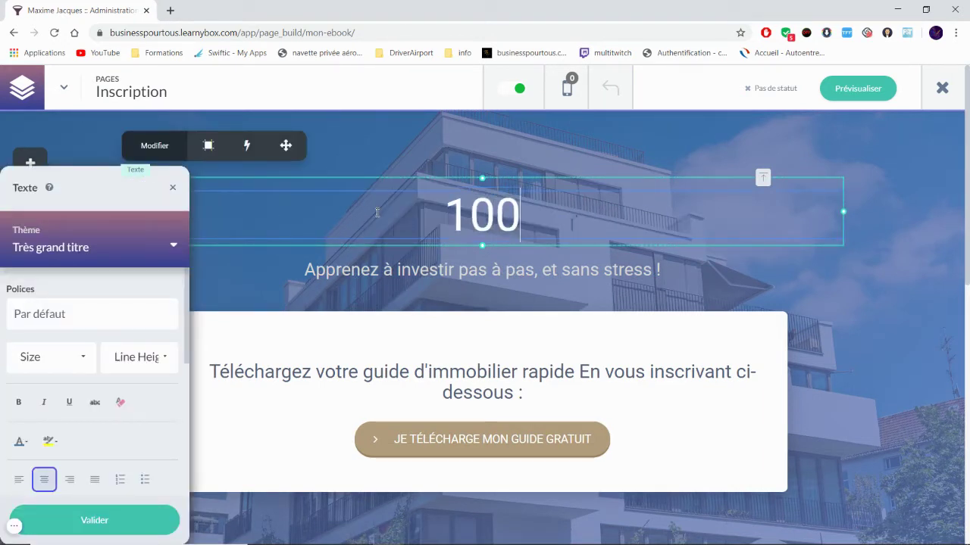
text( conseils )
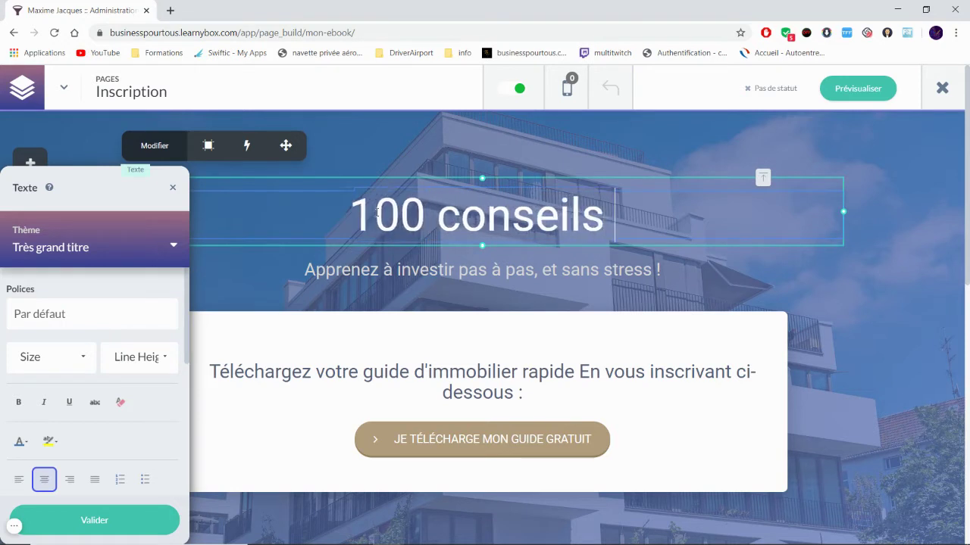
text(pour entre)
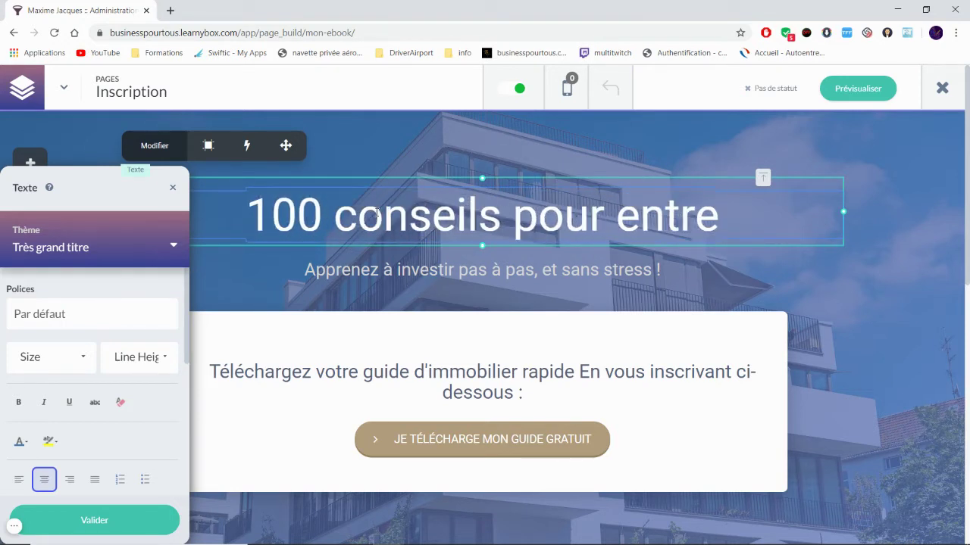
text(tenir)
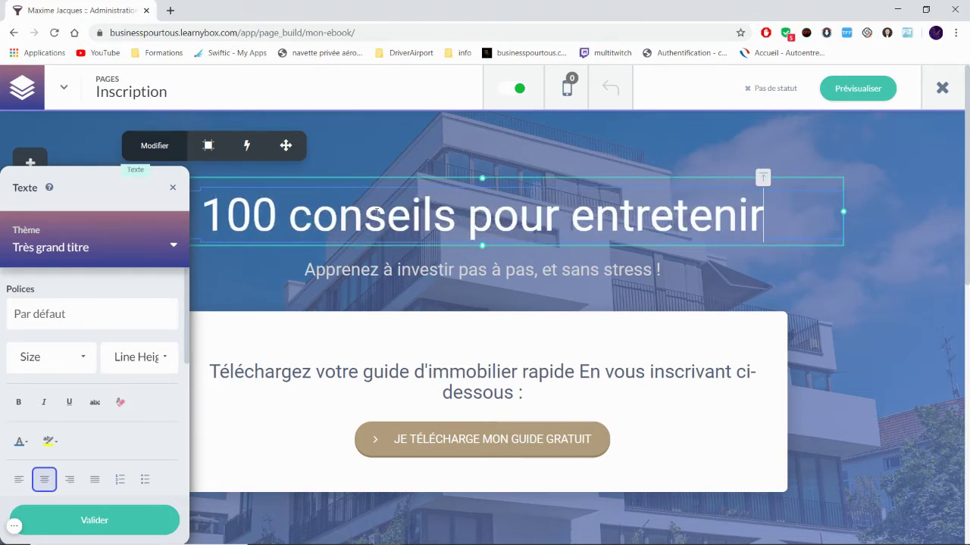
text( sa pelouse)
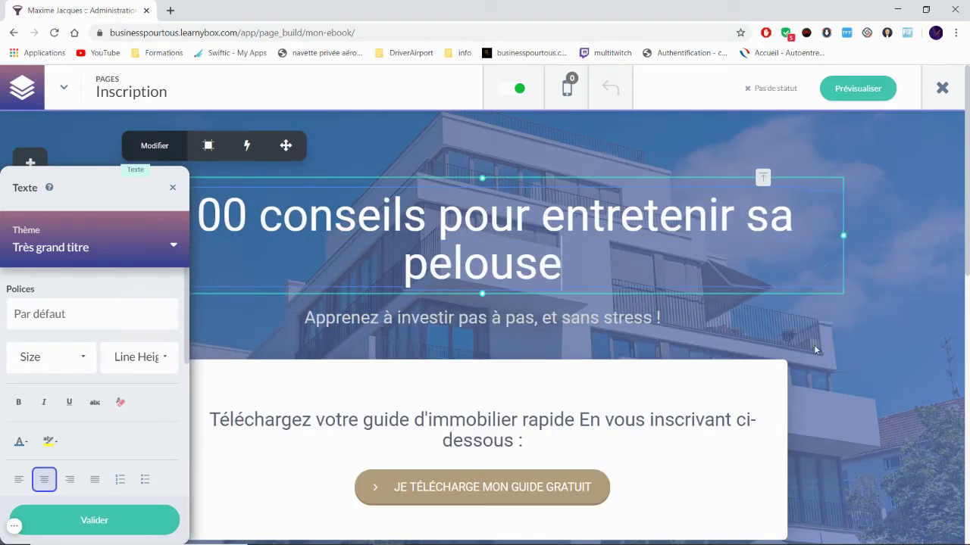
click(616, 317)
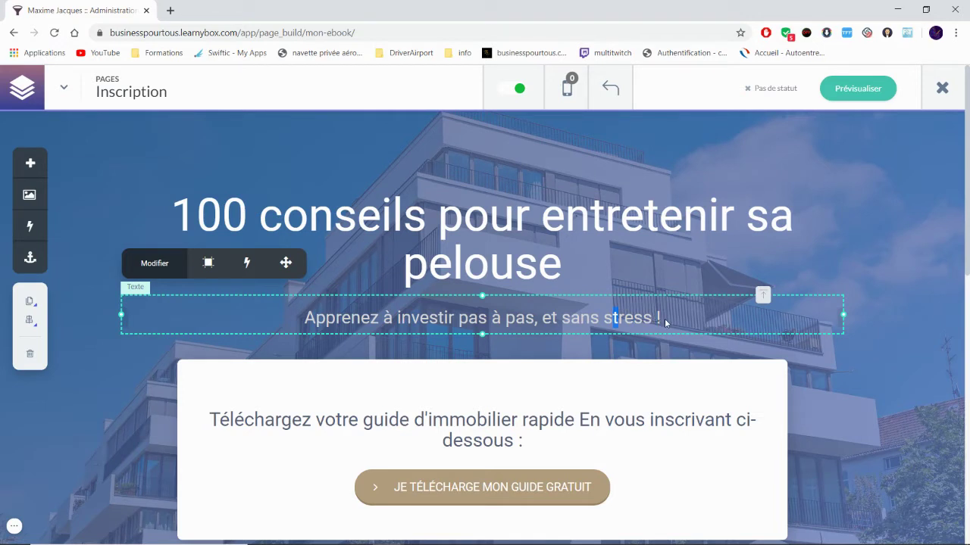
Step: Replace the investing tagline with 'Redécouvrez votre extérieur !'
click(665, 318)
drag(664, 319, 312, 323)
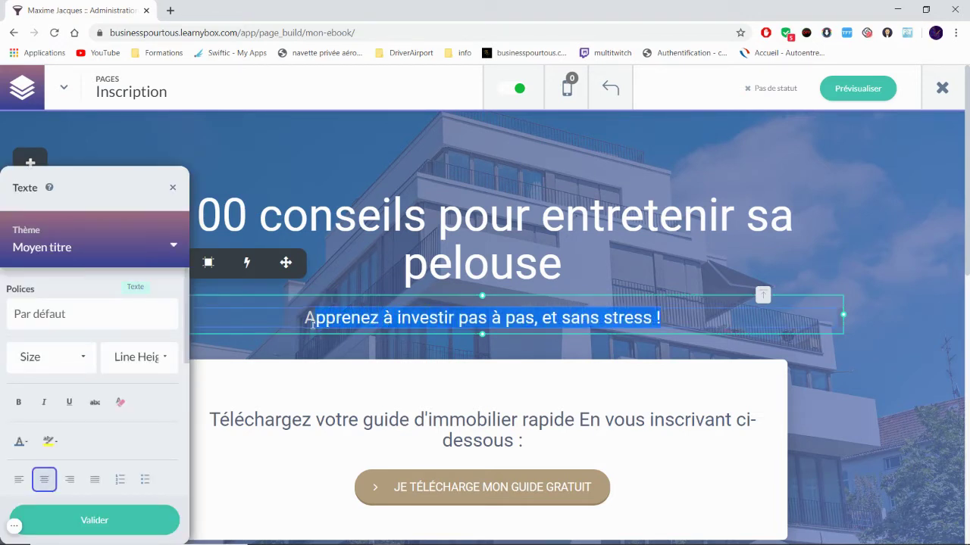
text(Rede)
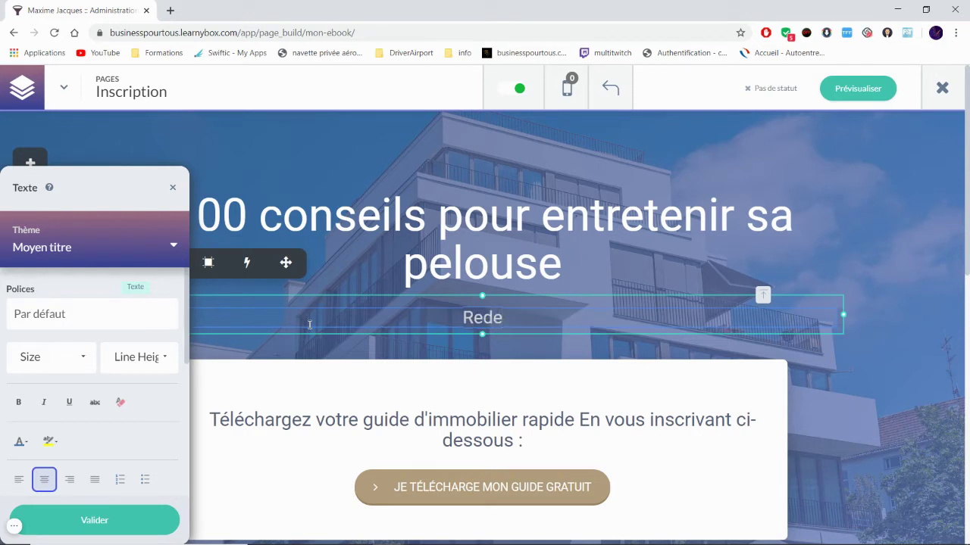
key(BackSpace)
text(écouvrez )
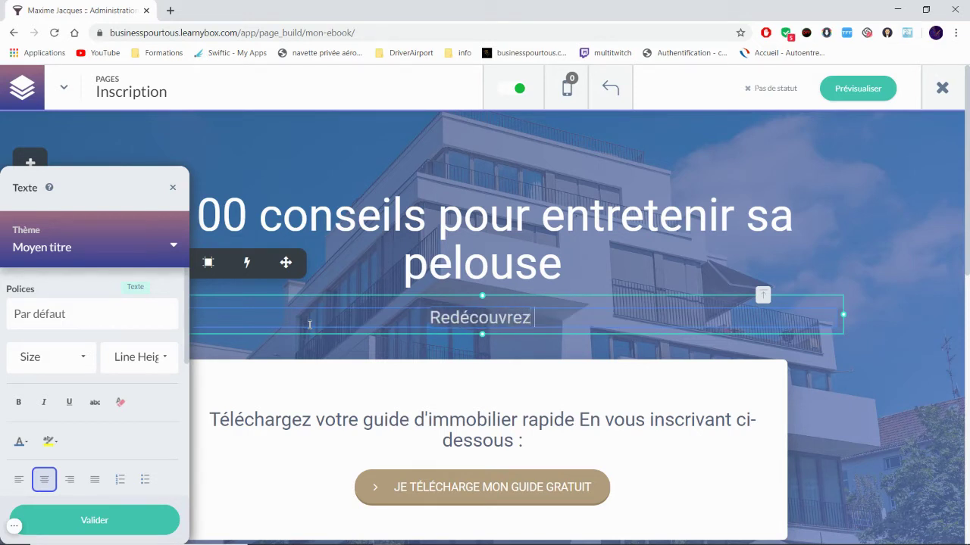
text(votre e)
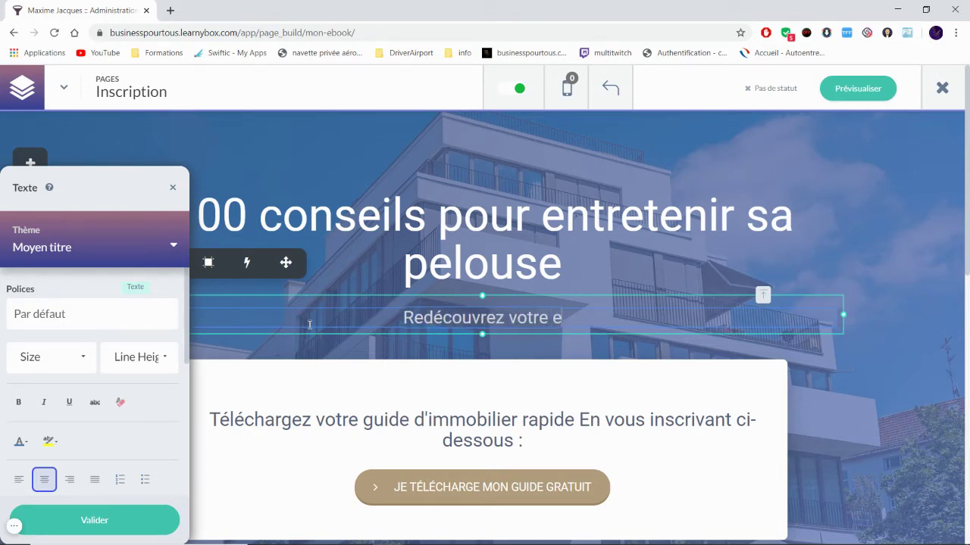
text(xtrieu)
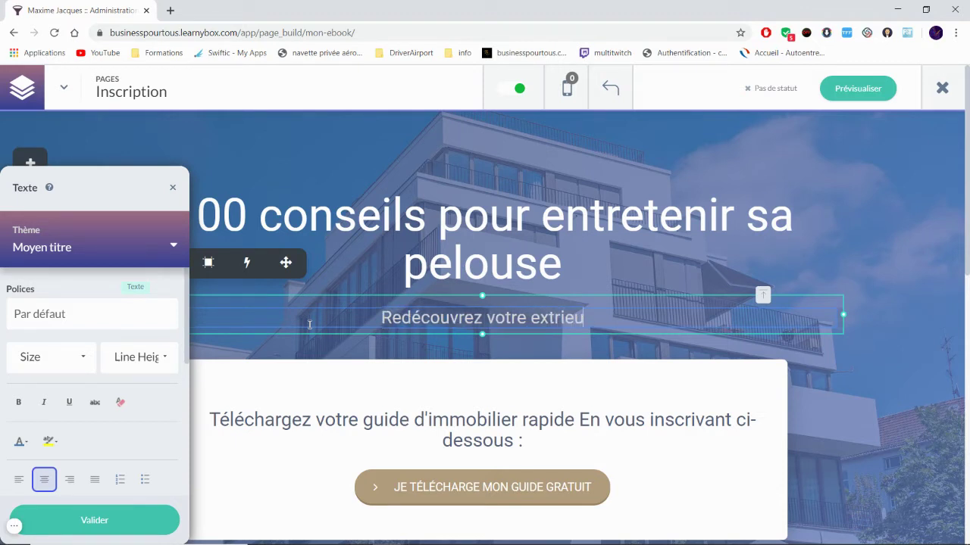
text(r !)
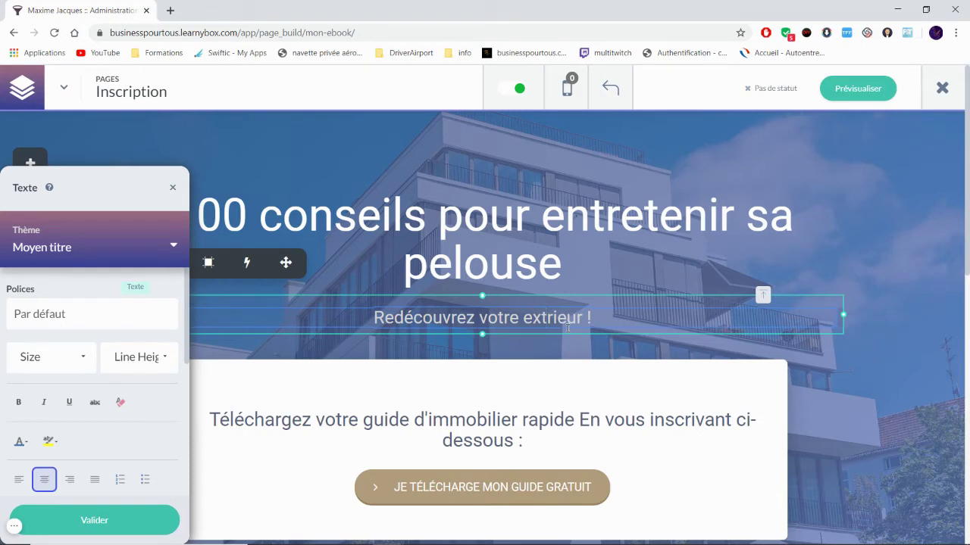
text(é)
click(595, 399)
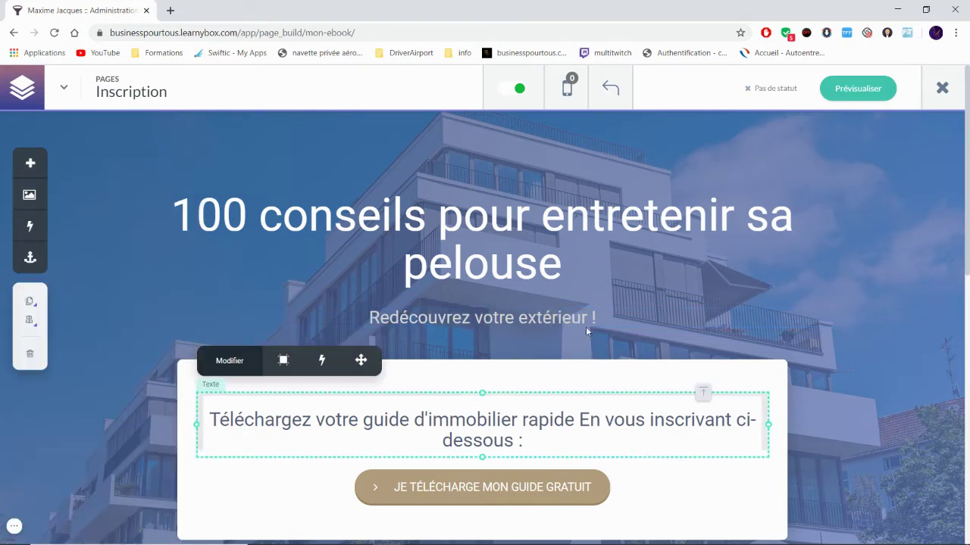
Step: Rewrite the card's download prompt as 'Téléchargez votre Ebook pour recevoir vos 100 conseils'
scroll(409, 305, down, 3)
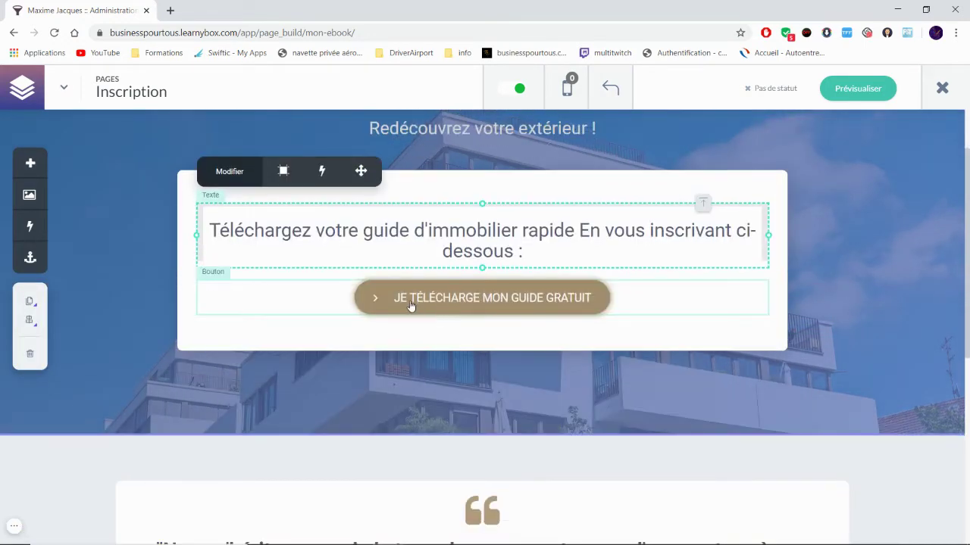
scroll(409, 305, up, 2)
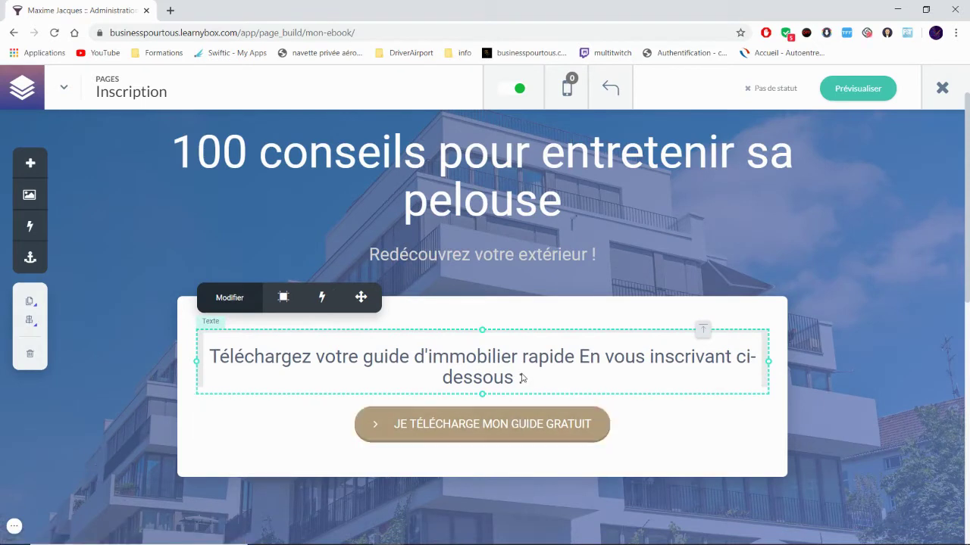
click(522, 378)
drag(525, 380, 214, 360)
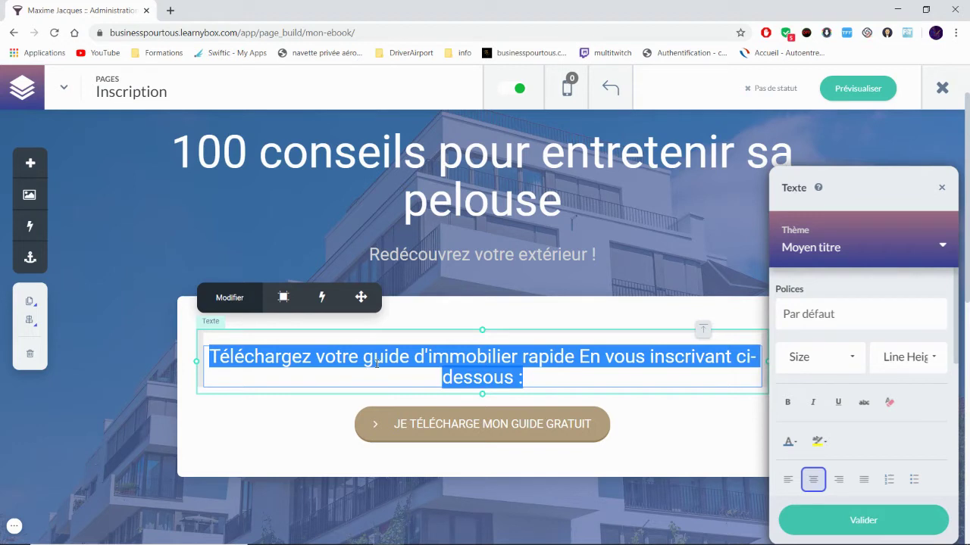
click(442, 356)
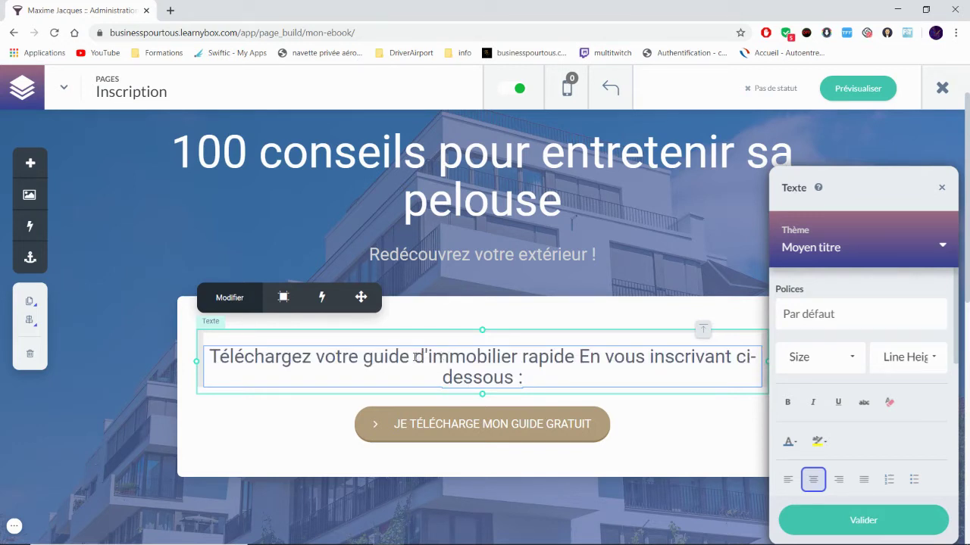
drag(524, 377, 201, 353)
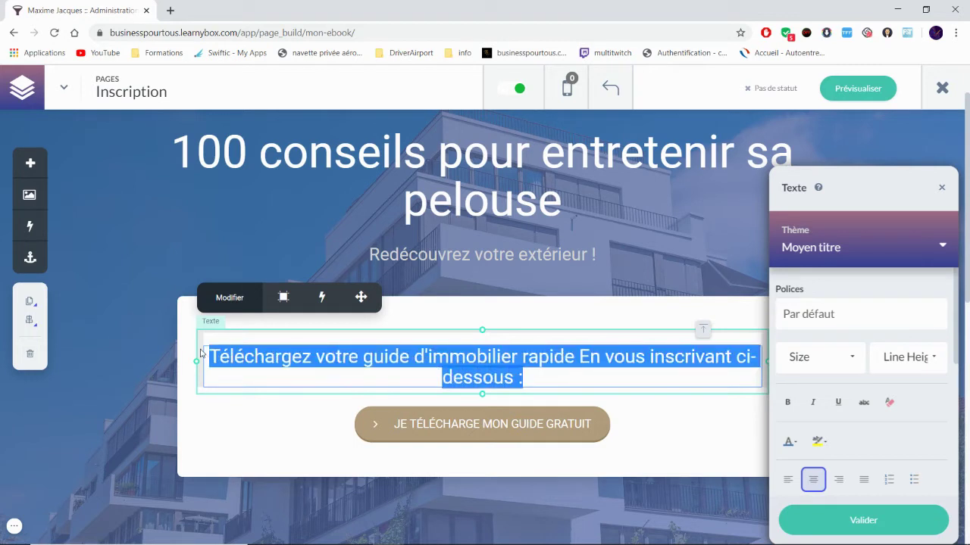
text(Télécharger)
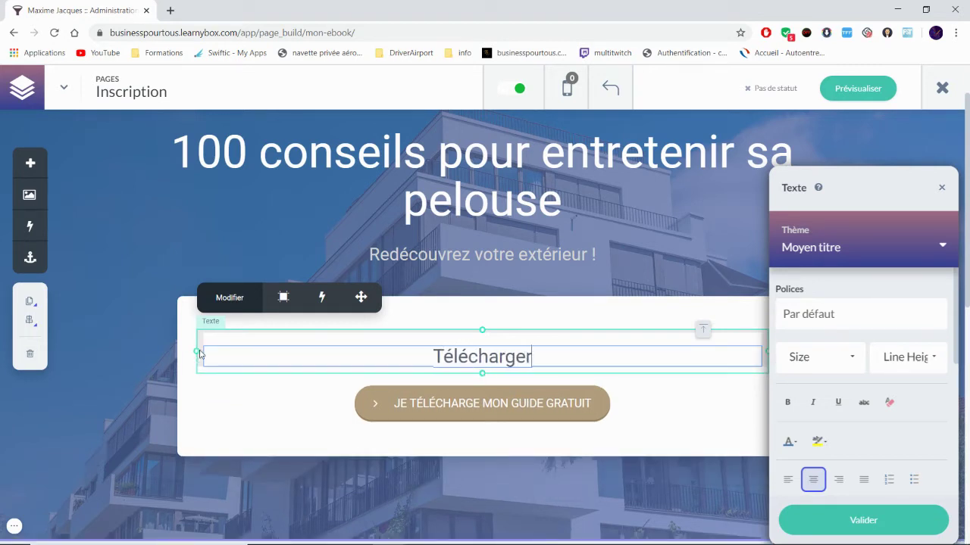
key(BackSpace)
text(z vo)
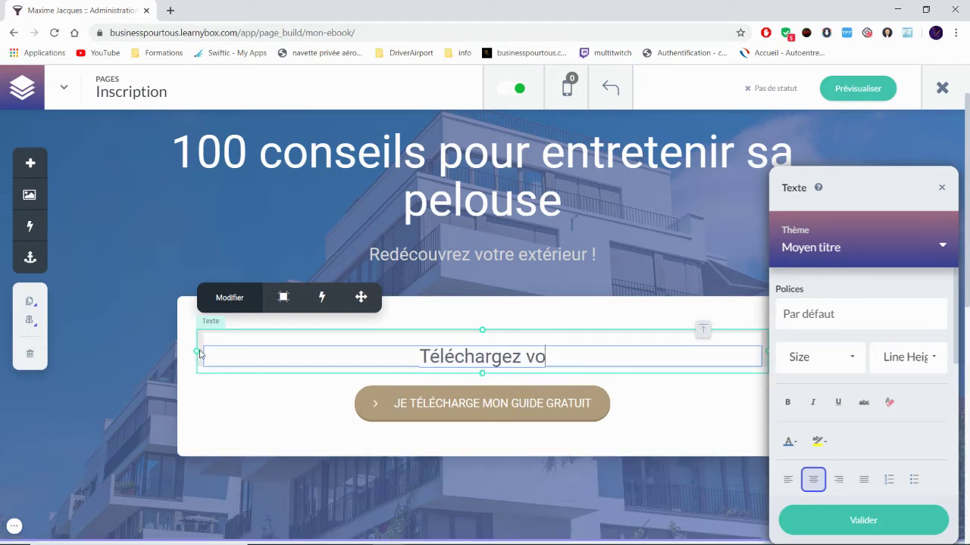
text(tre E)
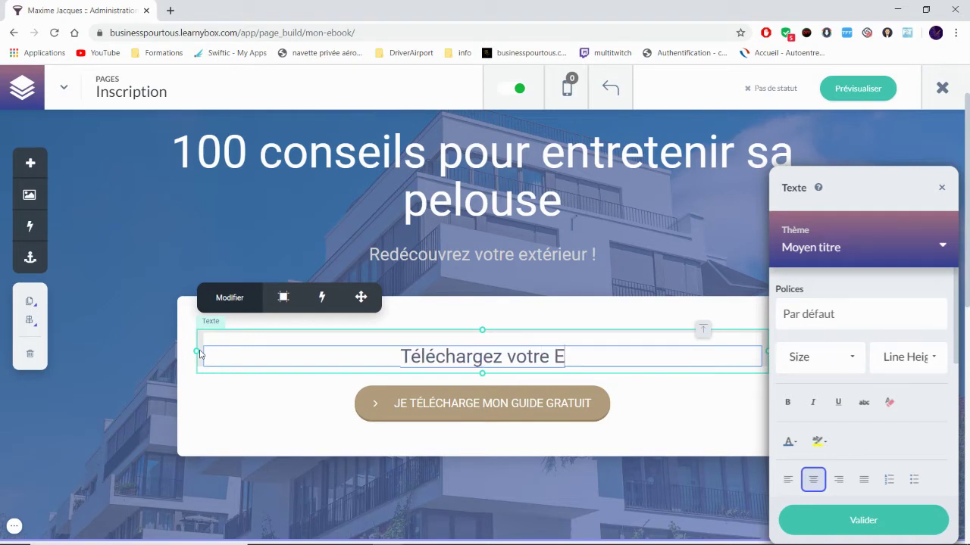
text(book po)
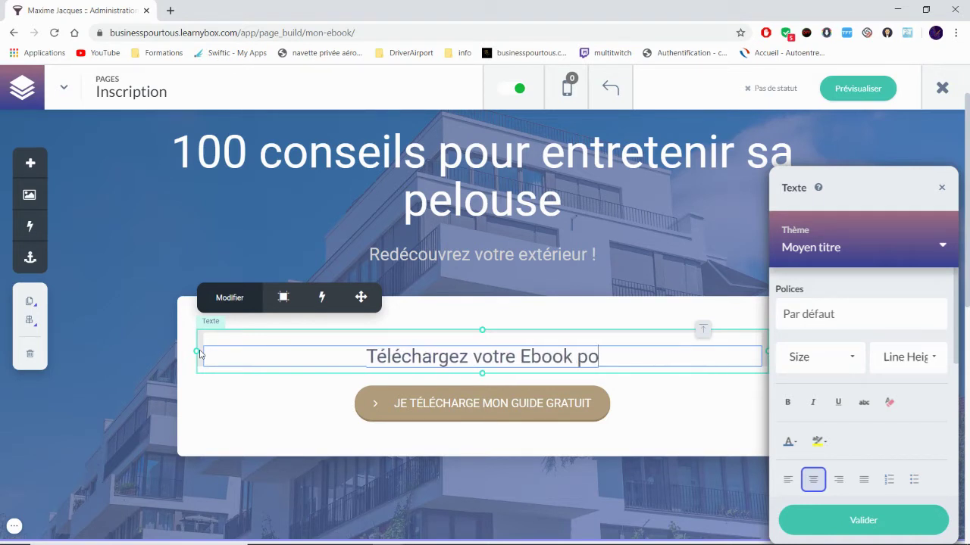
text(ur recevoir vo)
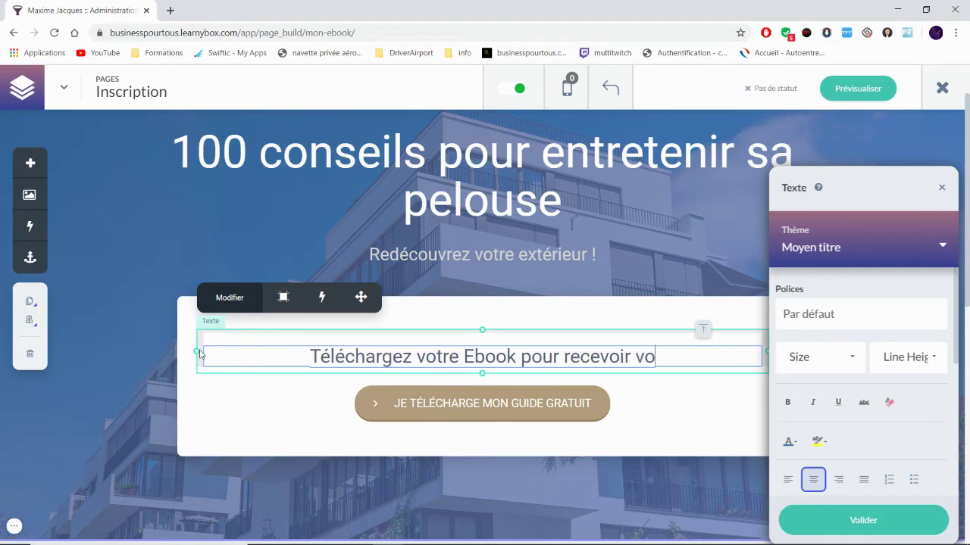
text(s 100 conseils)
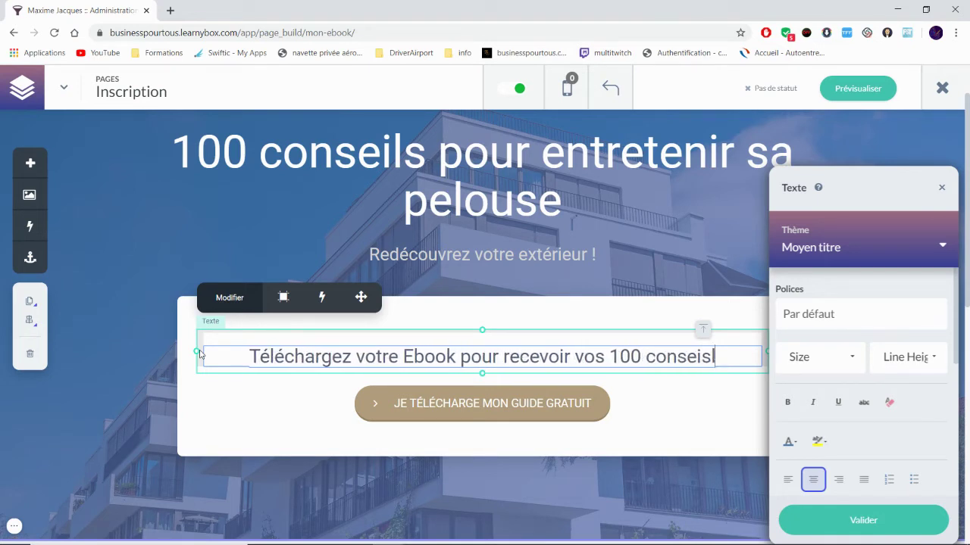
key(BackSpace)
key(BackSpace)
Step: Finish the card text and delete the quote section below the hero
text(ls)
click(539, 411)
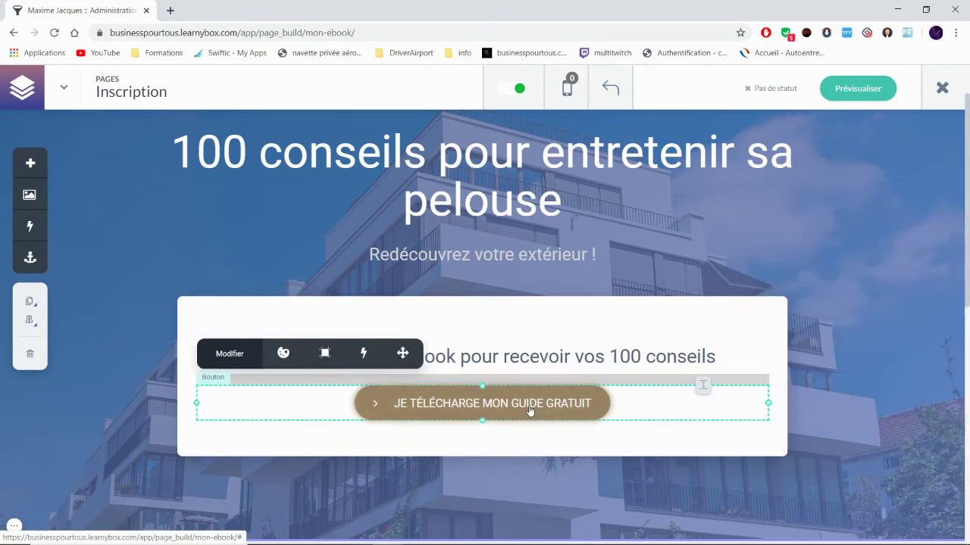
scroll(530, 409, down, 3)
click(79, 389)
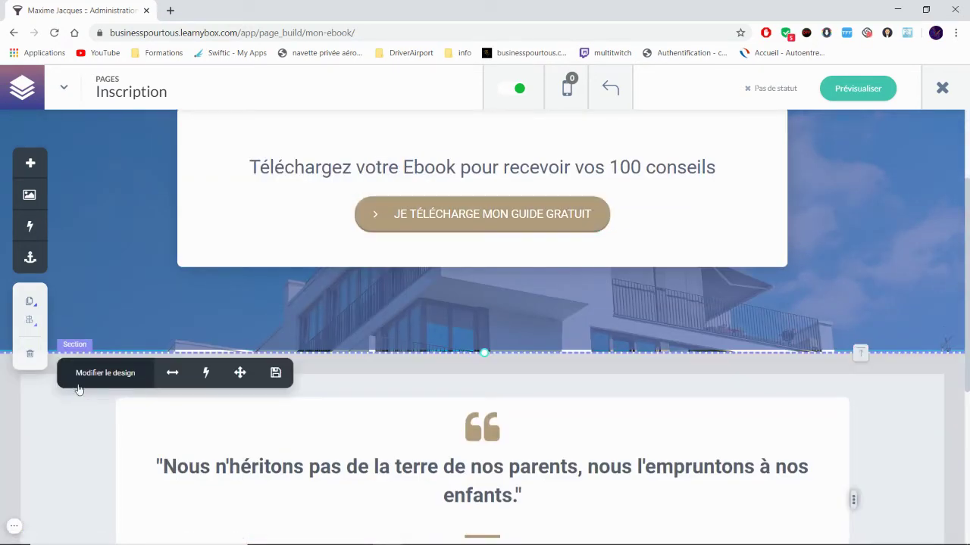
click(31, 351)
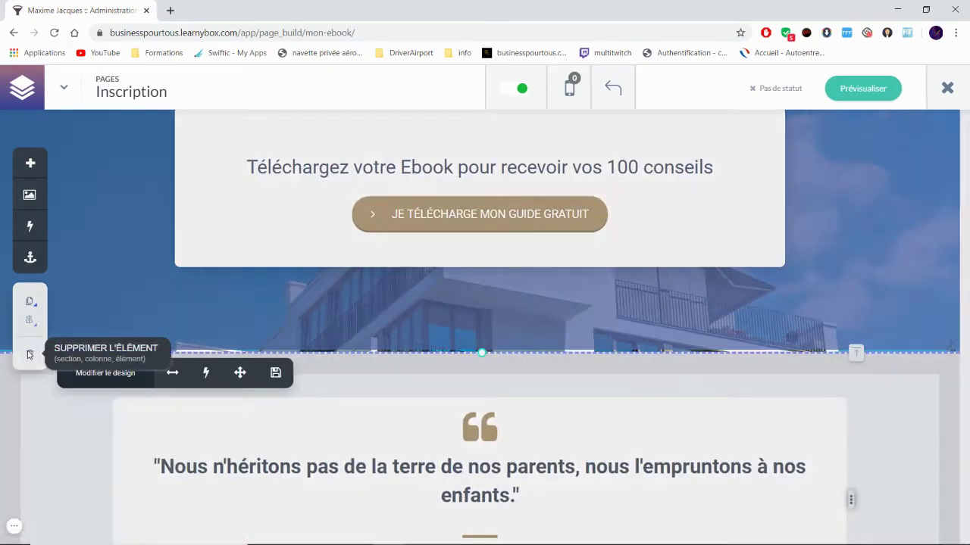
click(618, 184)
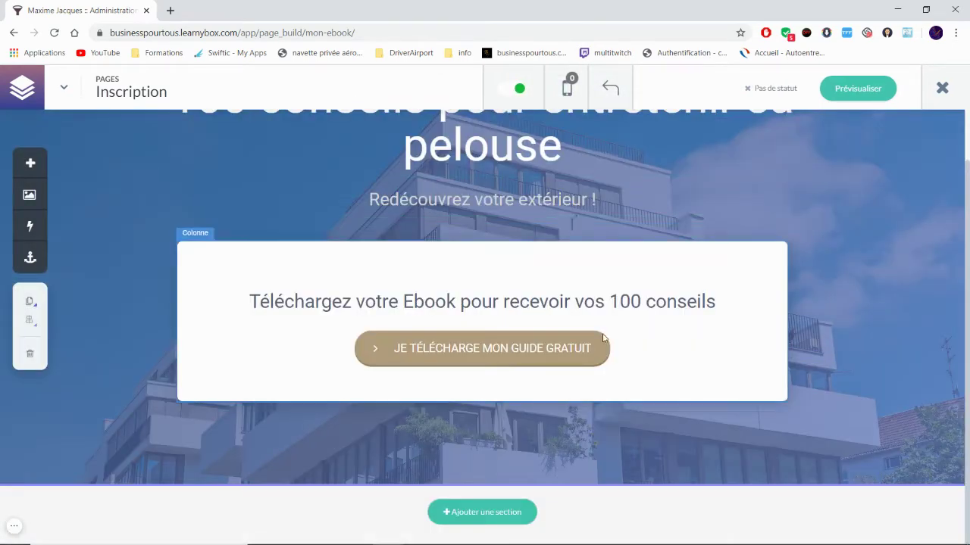
Step: Browse the Hero Intro templates in the Ajouter une section library
click(455, 514)
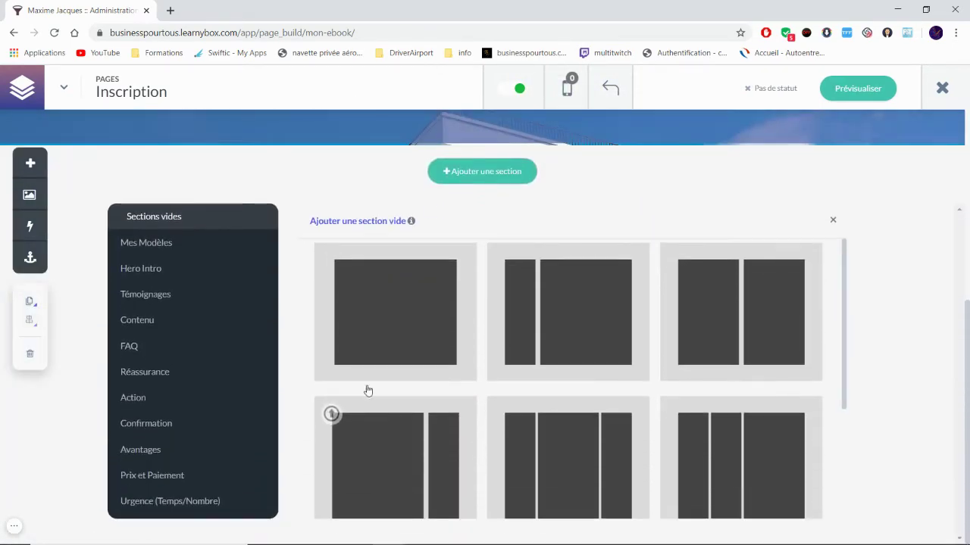
click(193, 274)
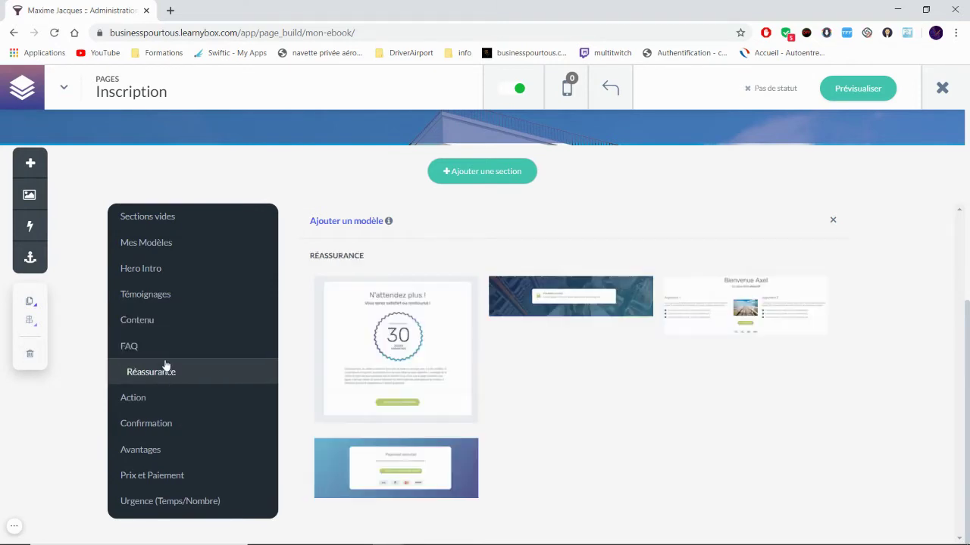
mouse_move(165, 357)
mouse_move(166, 376)
mouse_move(157, 404)
mouse_move(157, 431)
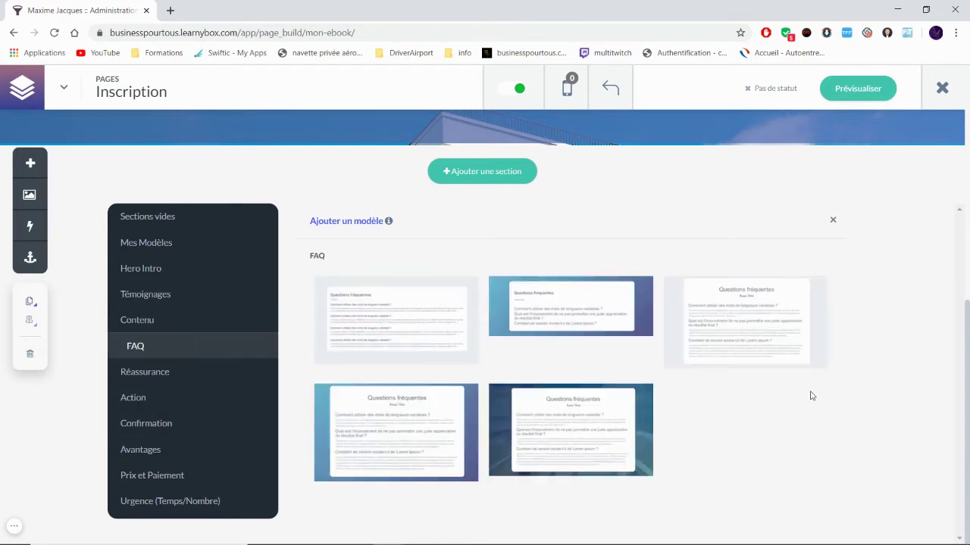
scroll(764, 410, up, 3)
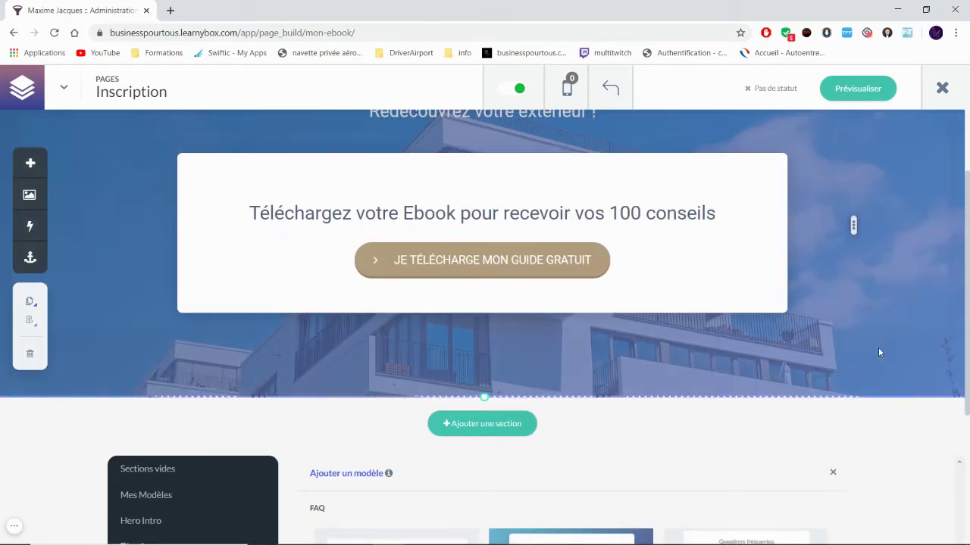
scroll(871, 352, up, 3)
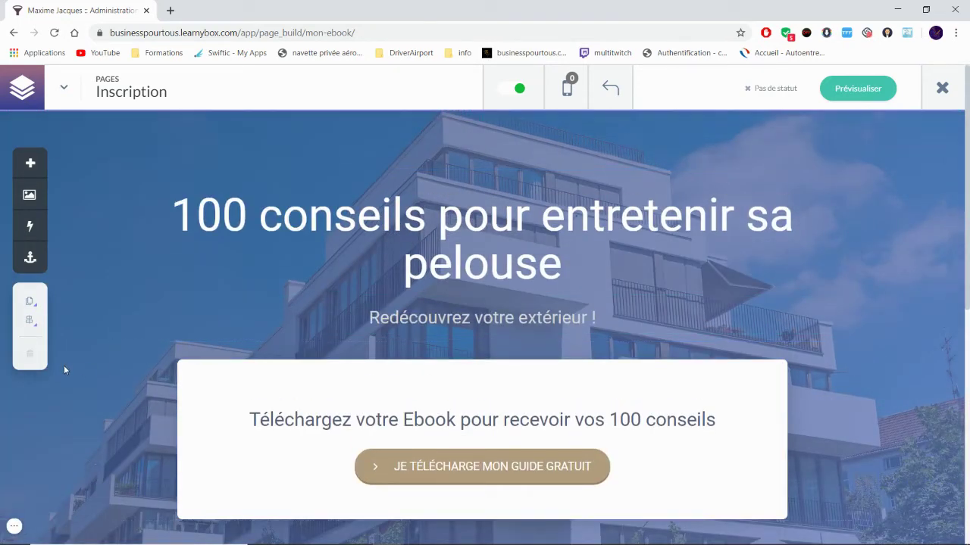
Step: Try a light-green background on the hero section, then discard that unsaved change
click(89, 134)
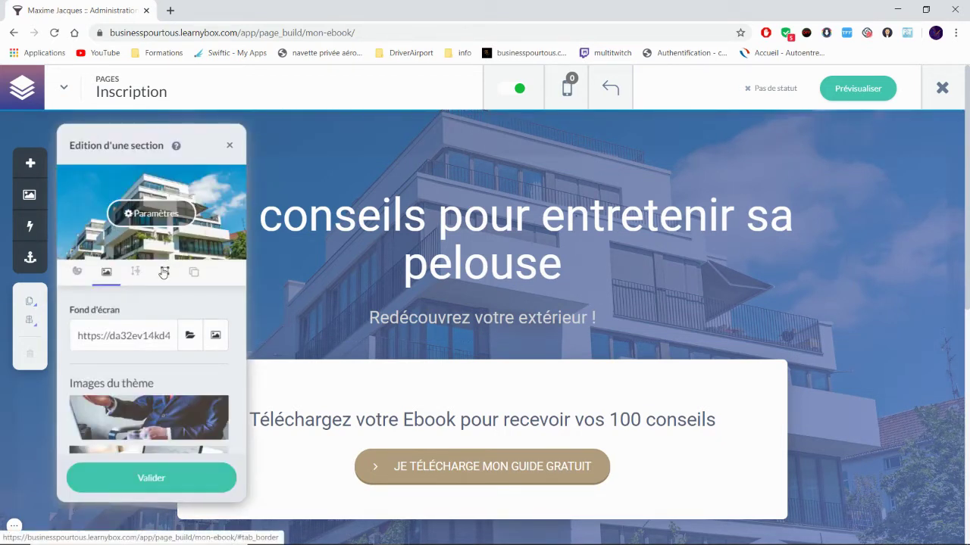
scroll(150, 383, down, 5)
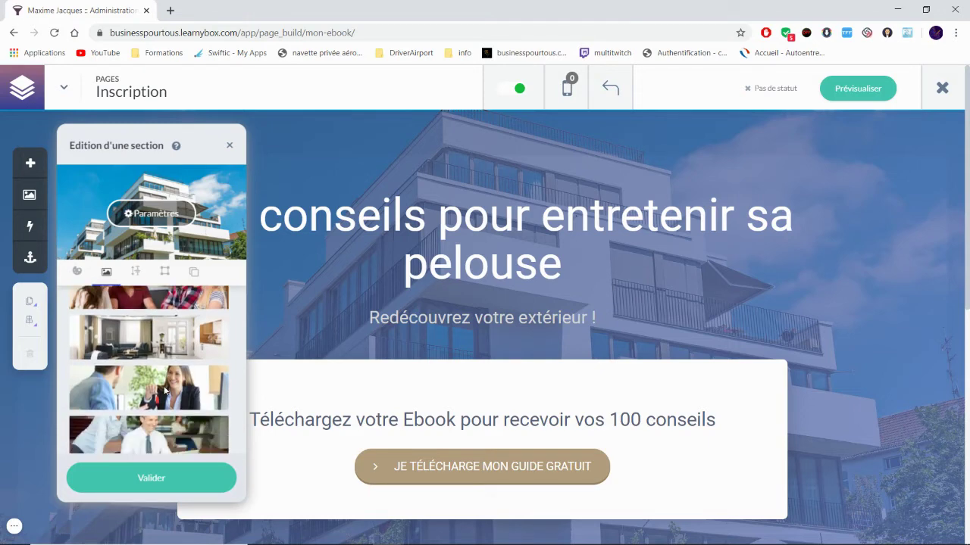
scroll(185, 385, down, 8)
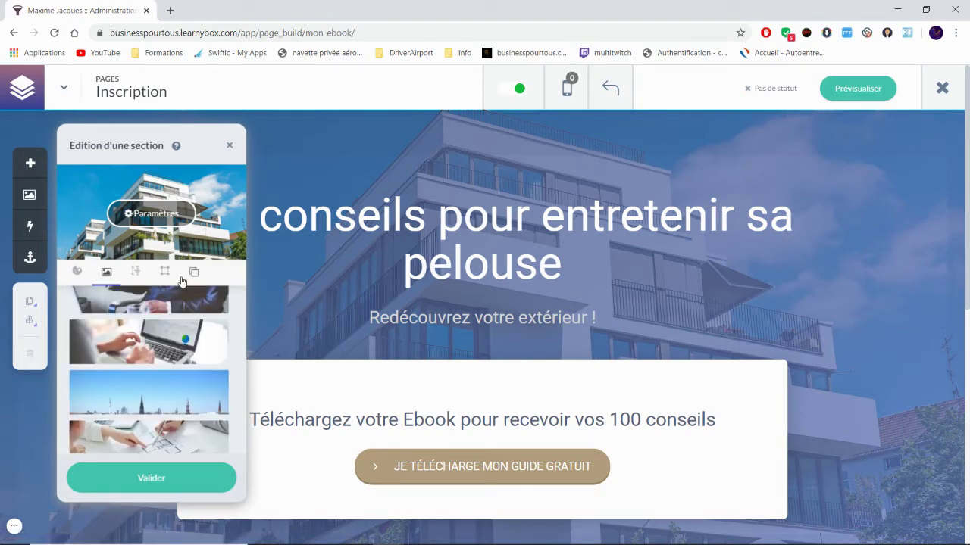
click(77, 271)
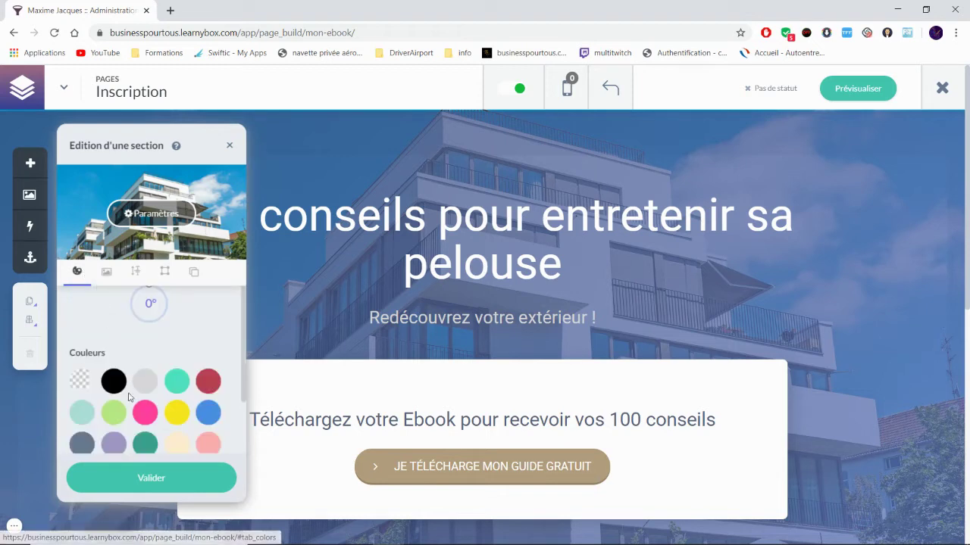
click(122, 418)
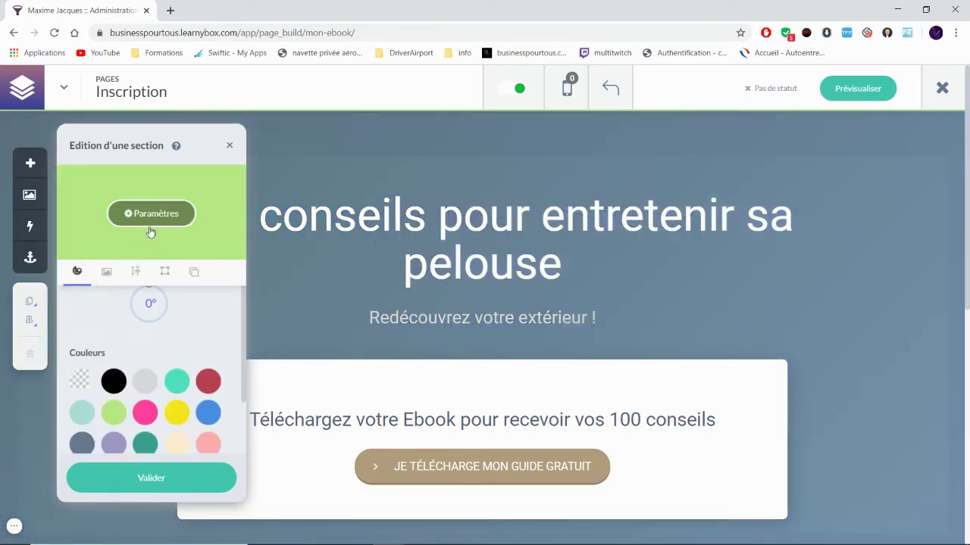
click(230, 146)
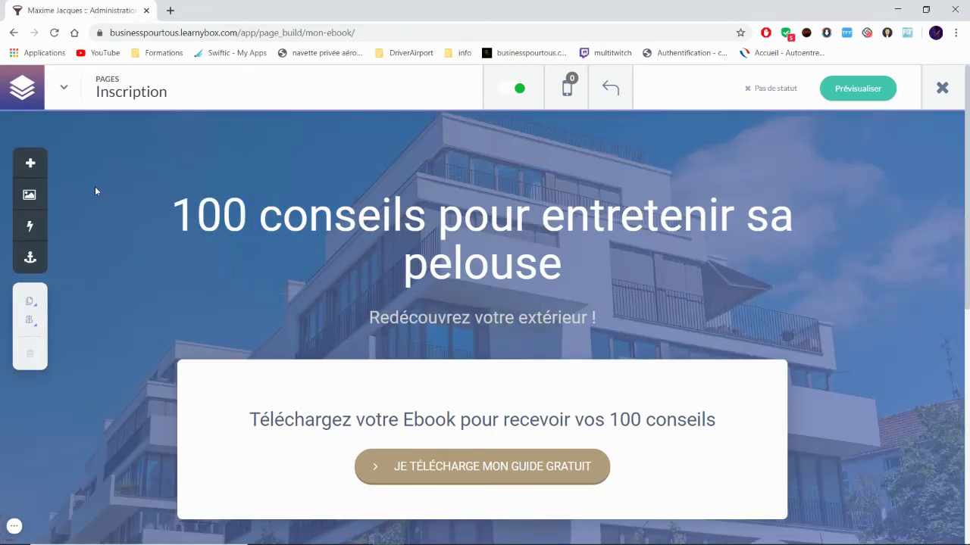
Step: Give the hero section a solid black Palette background in place of the photo and save it
click(92, 133)
click(77, 272)
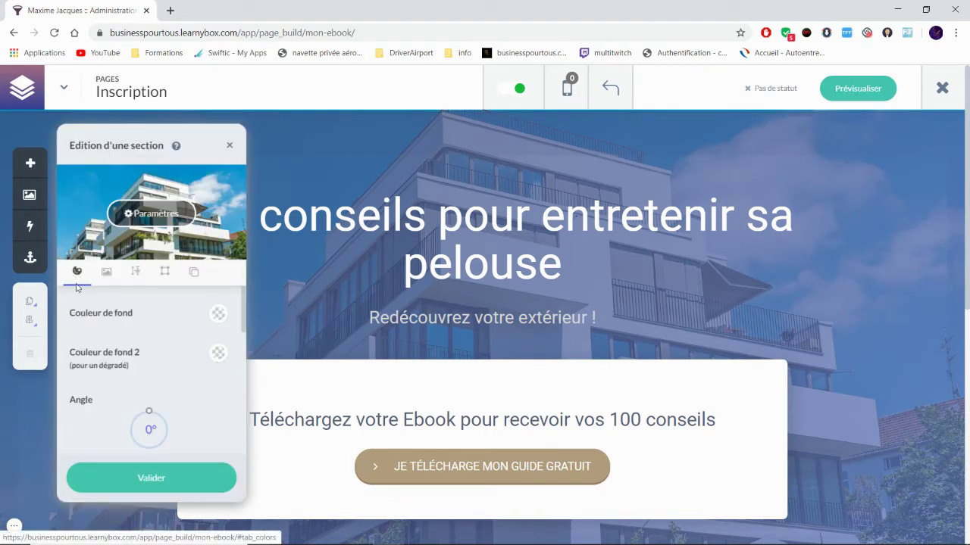
click(217, 316)
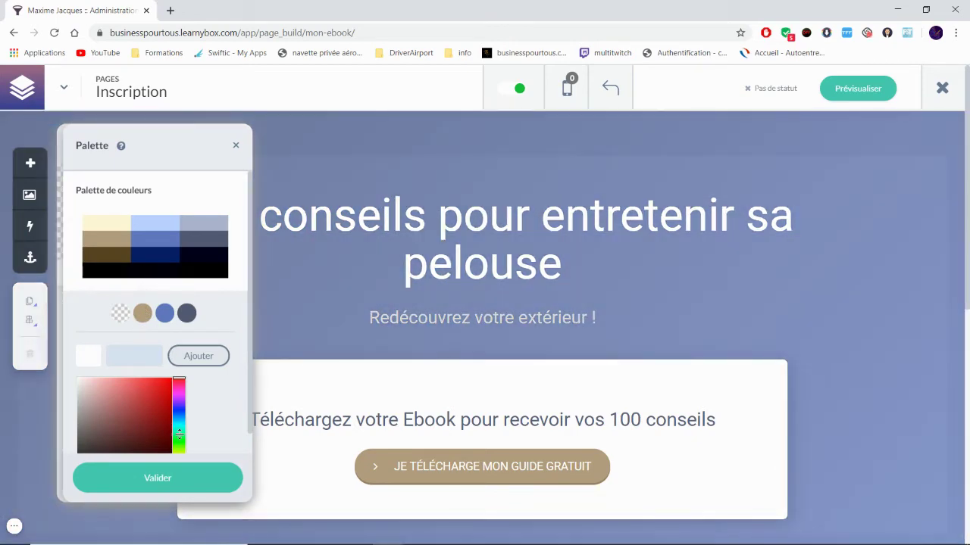
click(178, 436)
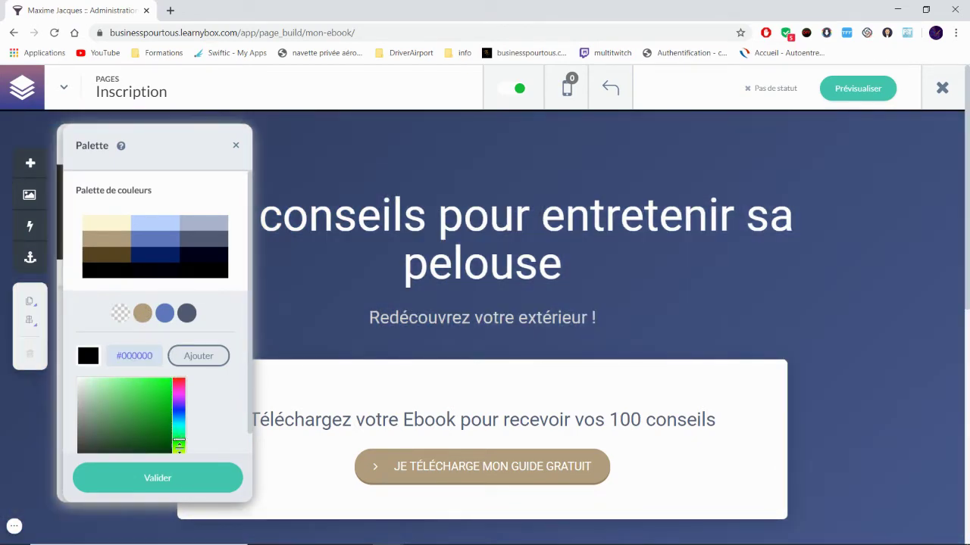
click(186, 483)
click(186, 482)
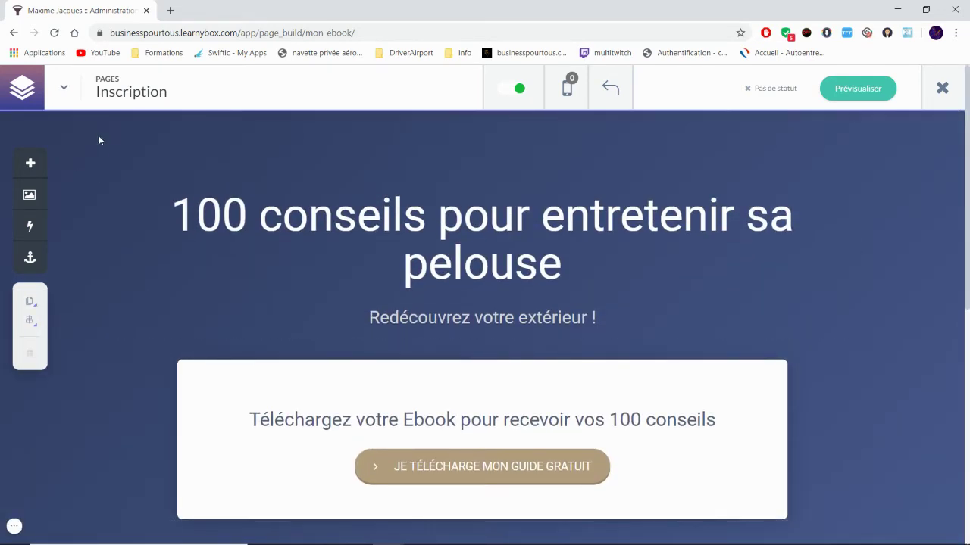
Step: Set the hero's Couleur de fond to pale cream and Couleur de fond 2 to blue, then apply
click(72, 165)
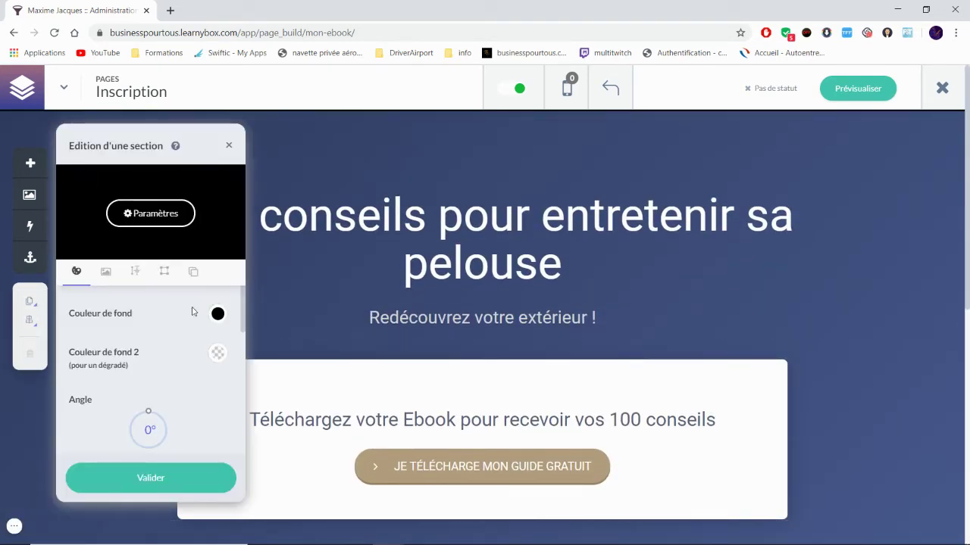
click(217, 315)
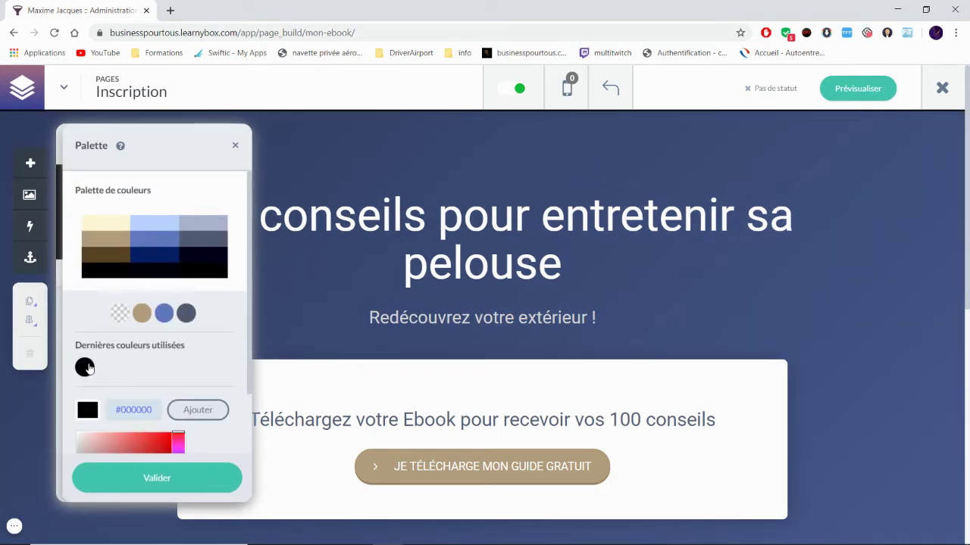
click(117, 314)
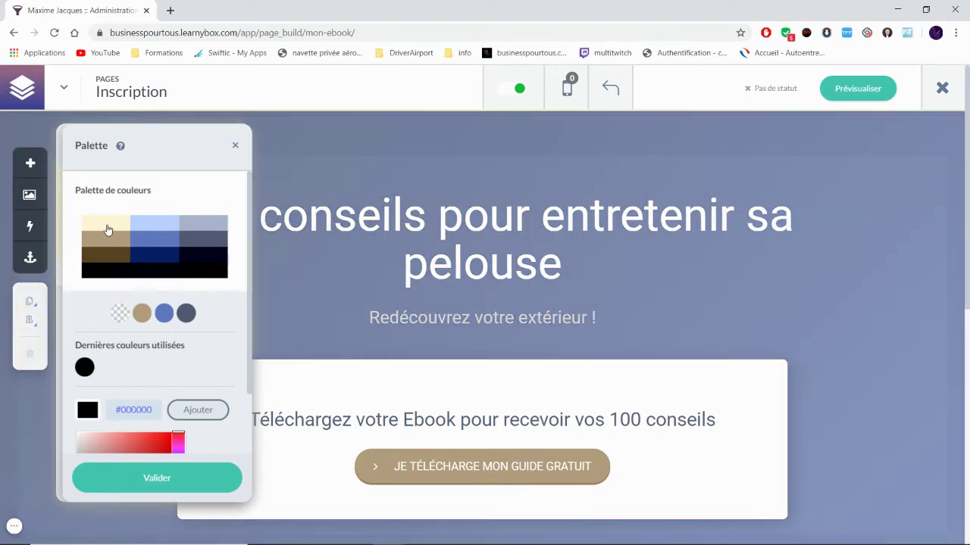
click(160, 477)
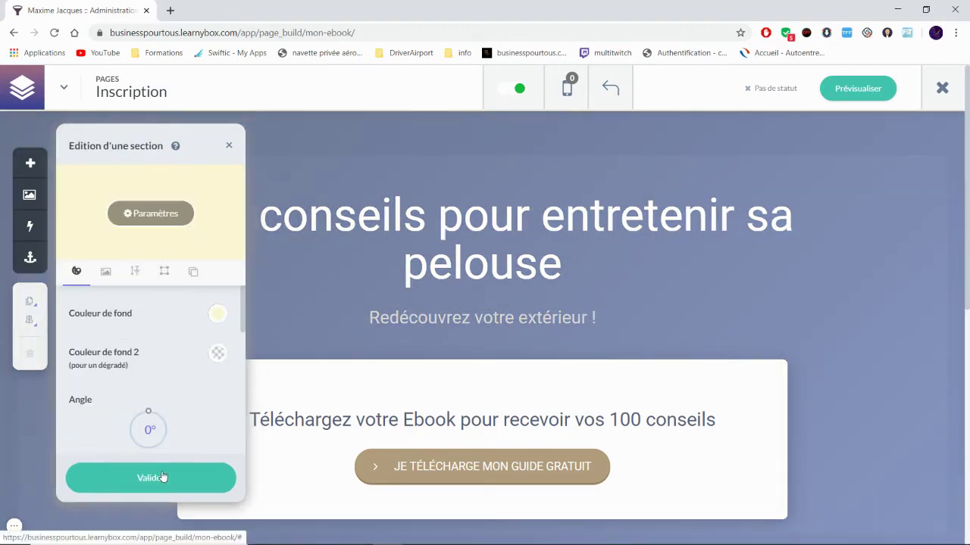
click(215, 352)
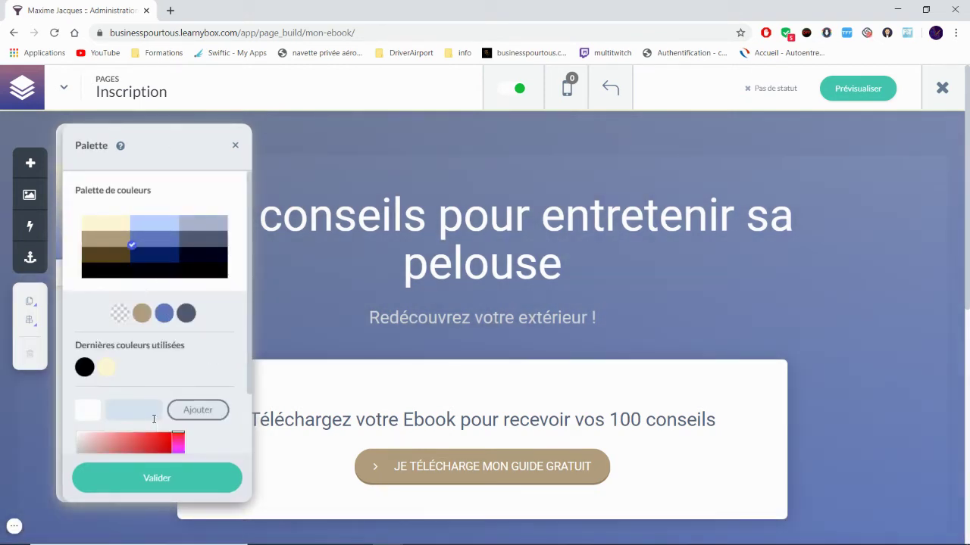
click(196, 475)
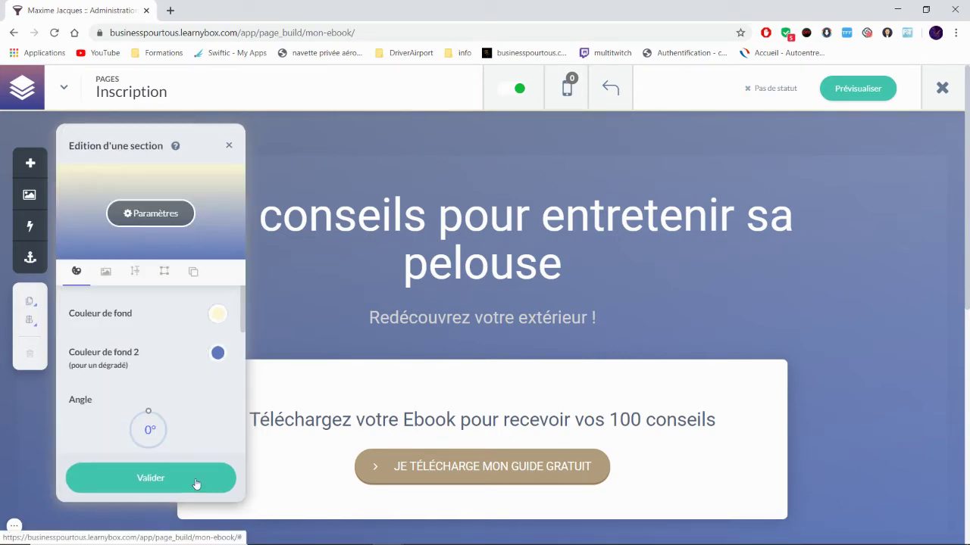
click(196, 481)
scroll(870, 367, down, 3)
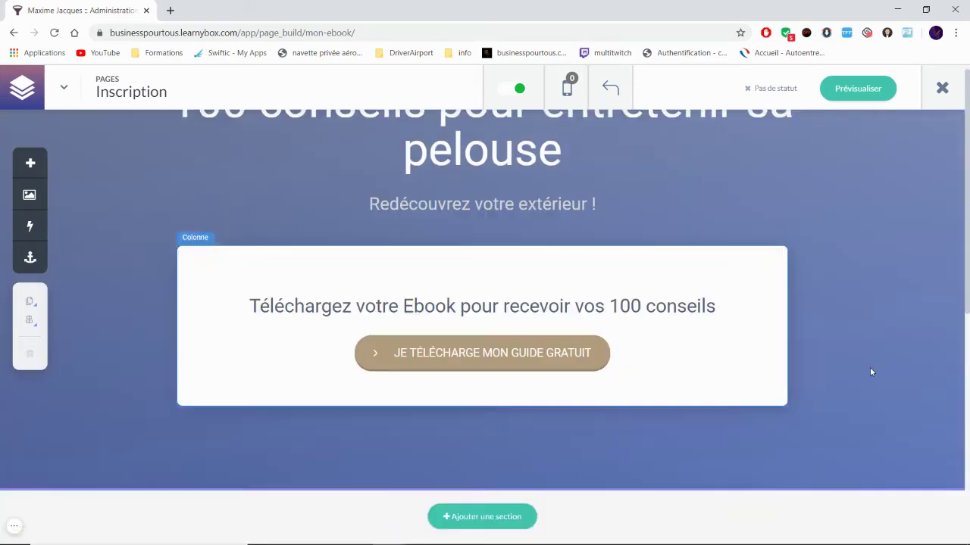
Step: Open the Mon Ebook popup from the JE TÉLÉCHARGE MON GUIDE GRATUIT button's click actions
scroll(872, 381, up, 3)
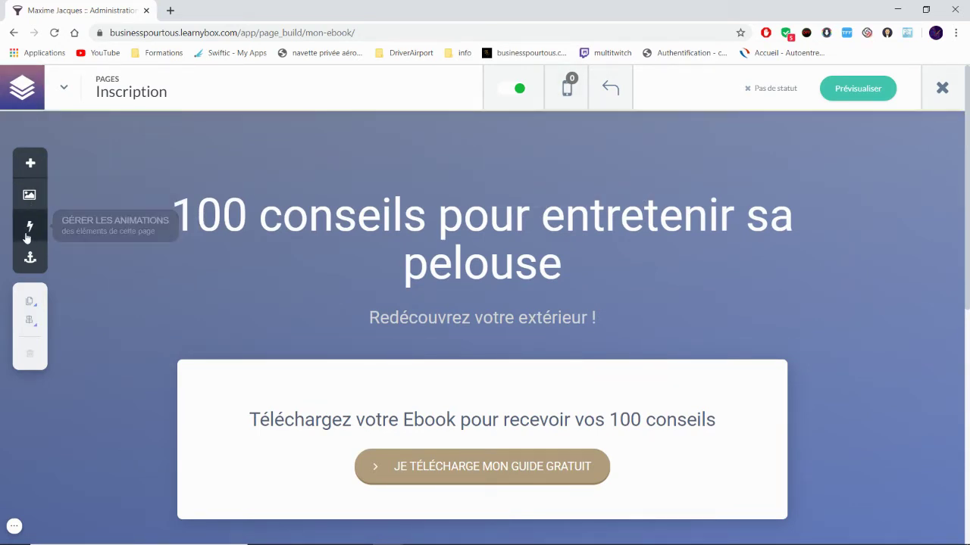
scroll(398, 337, down, 3)
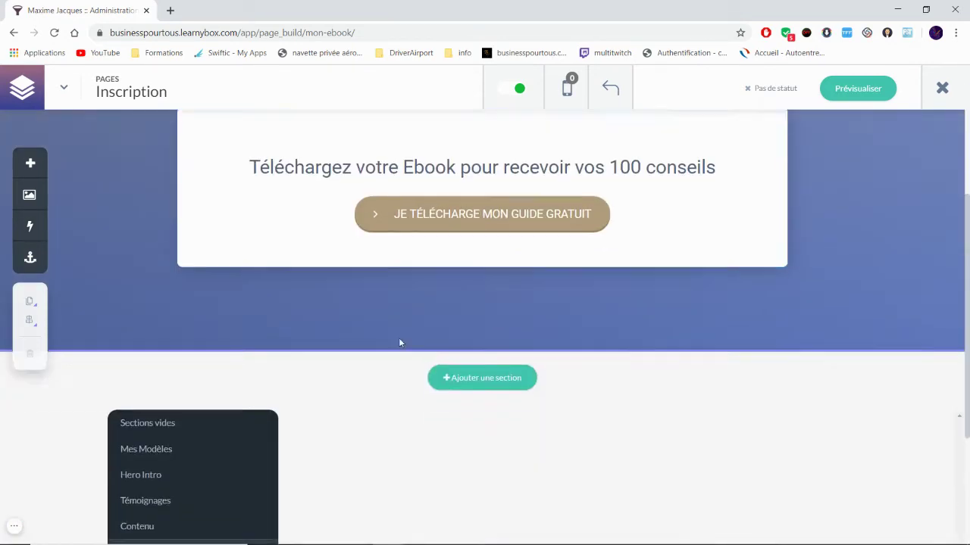
scroll(455, 356, up, 2)
click(496, 345)
click(495, 345)
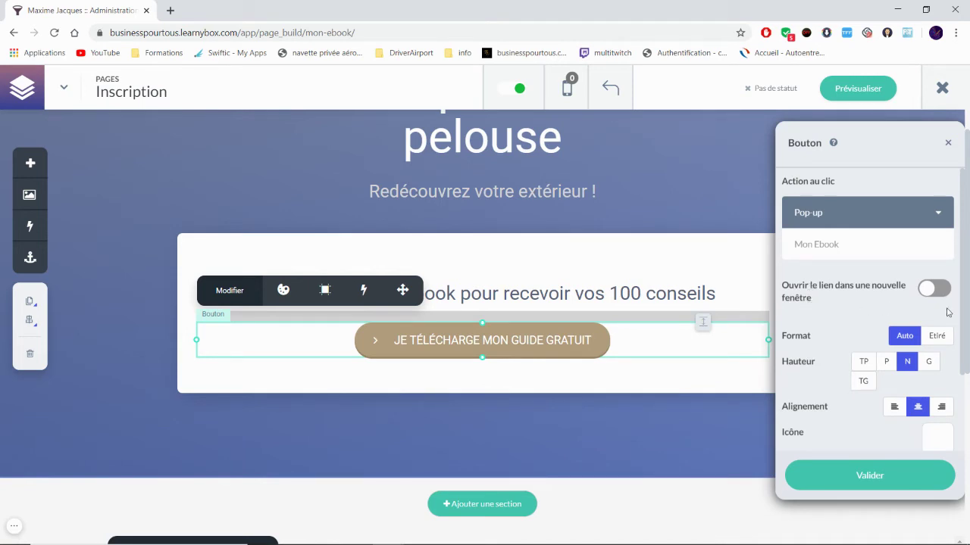
click(821, 247)
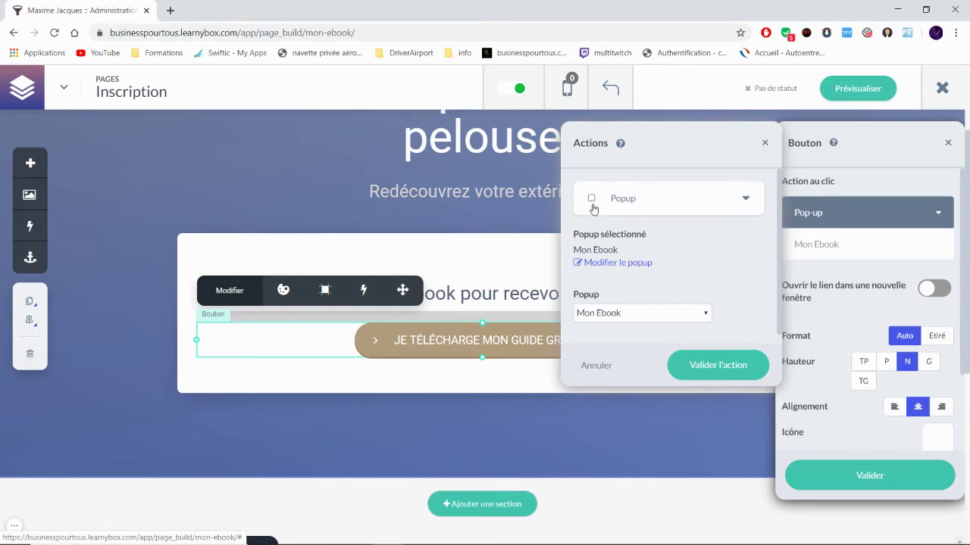
click(618, 263)
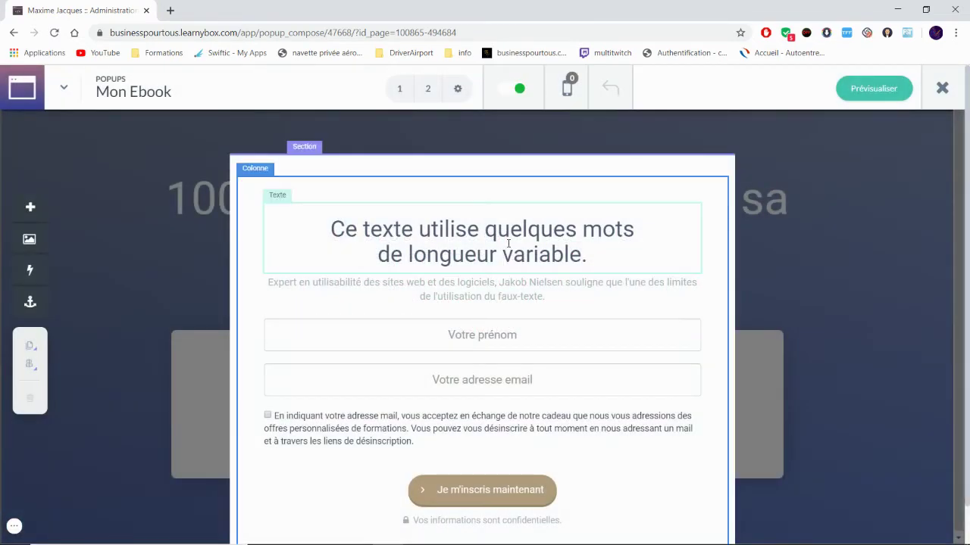
Step: Replace the popup's placeholder heading with 'Recevez vos 100 conseils pour avoir une belle pelouse' and save
click(559, 256)
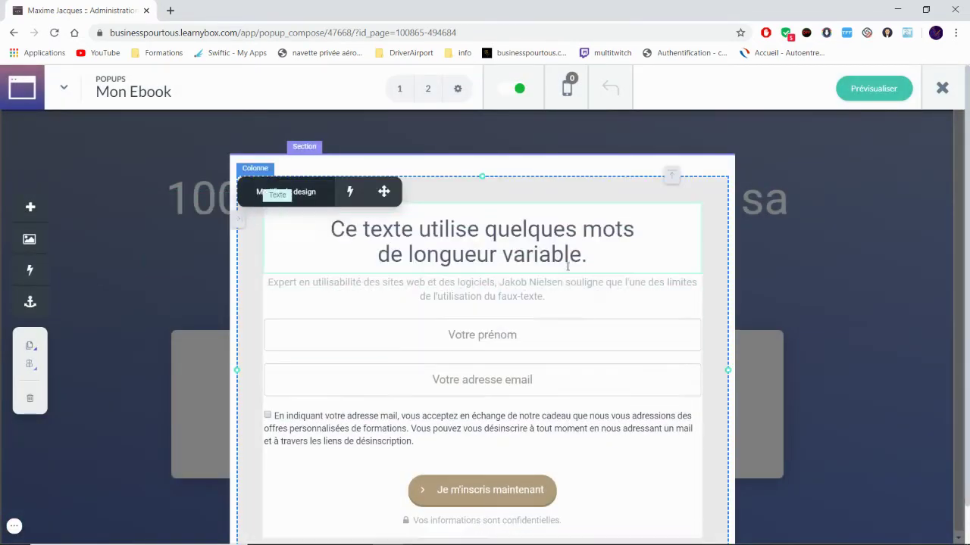
click(587, 259)
drag(588, 258, 331, 229)
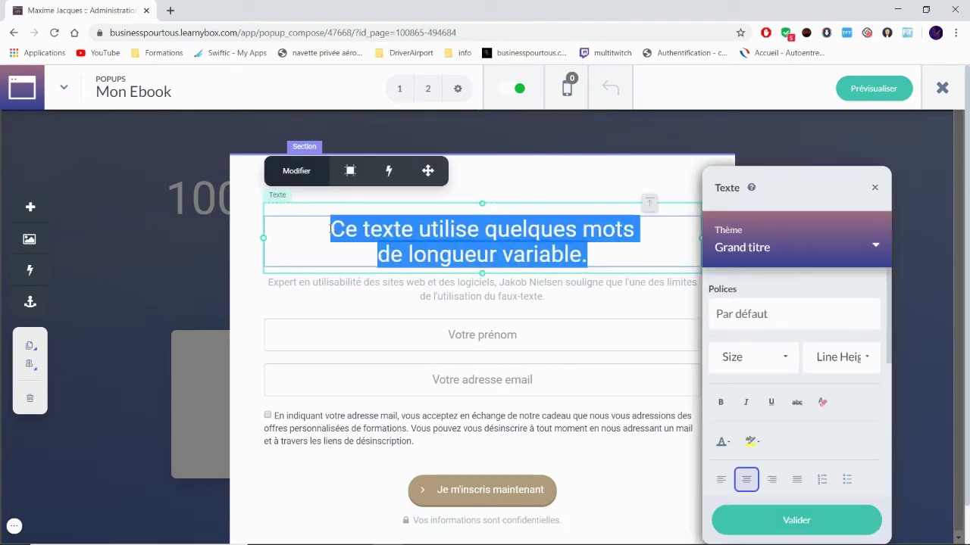
text(Recevevez)
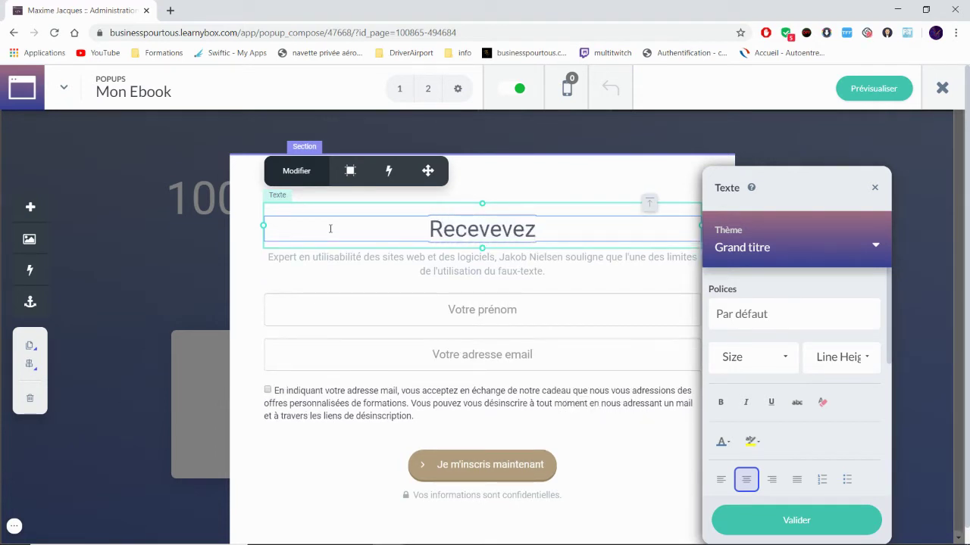
key(BackSpace)
key(BackSpace)
key(BackSpace)
text(z votr)
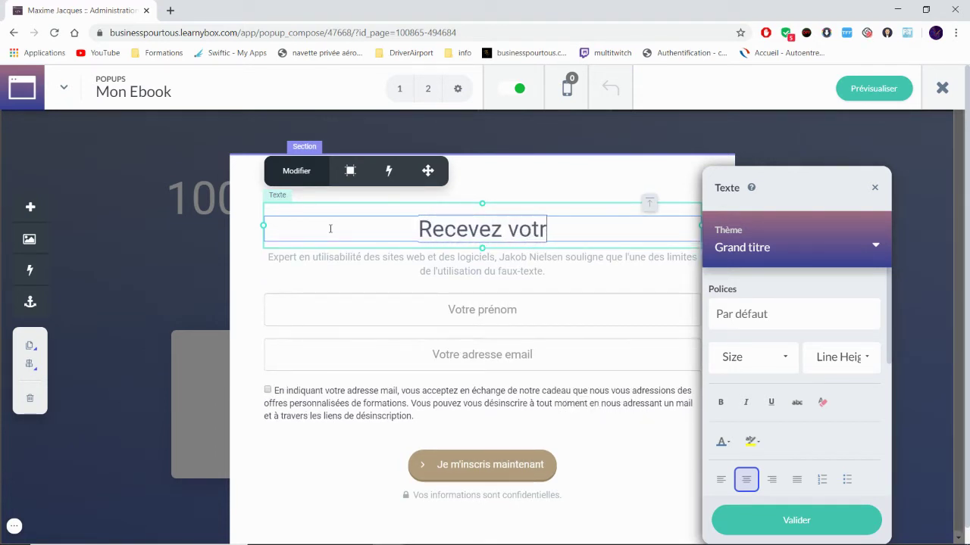
key(BackSpace)
key(BackSpace)
text(s 10)
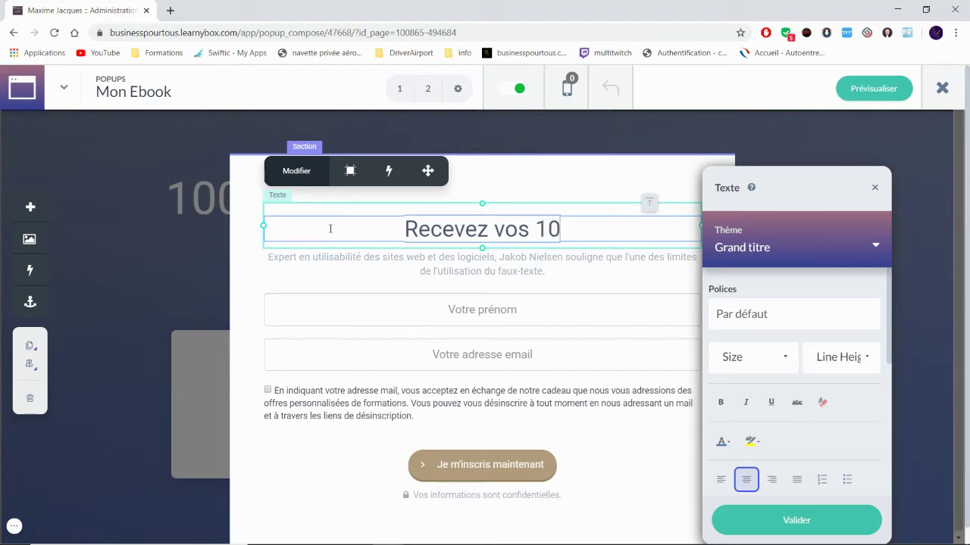
text(0 conseils)
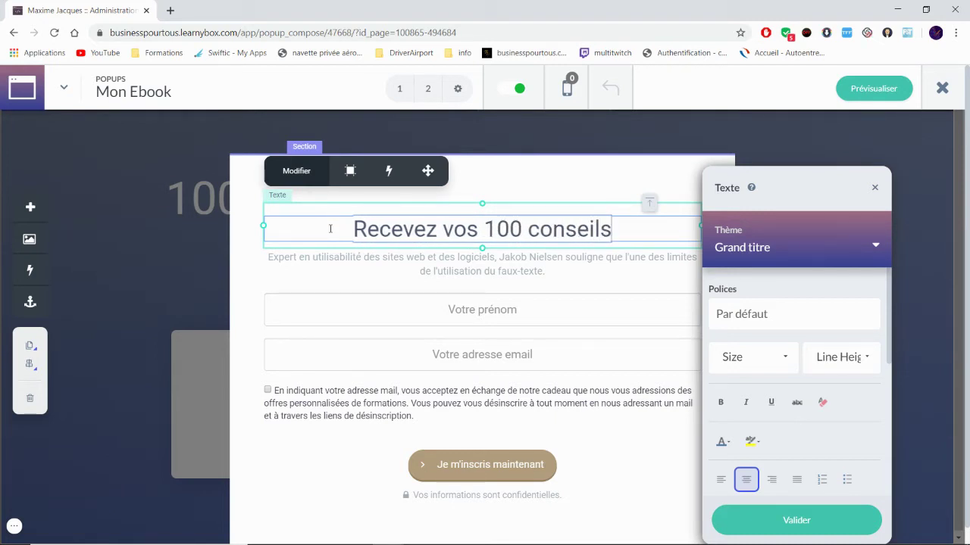
text( pour avoir une)
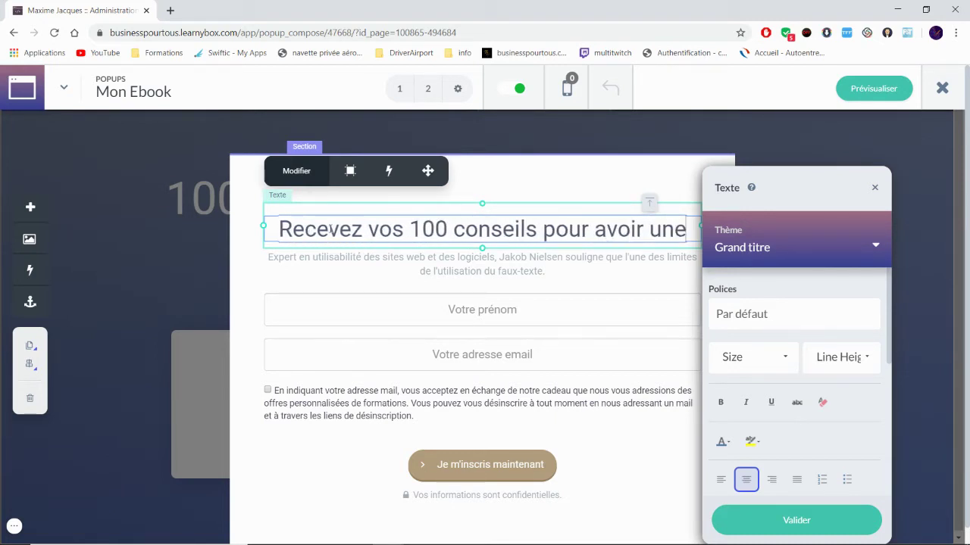
text( belle)
key(BackSpace)
text(le )
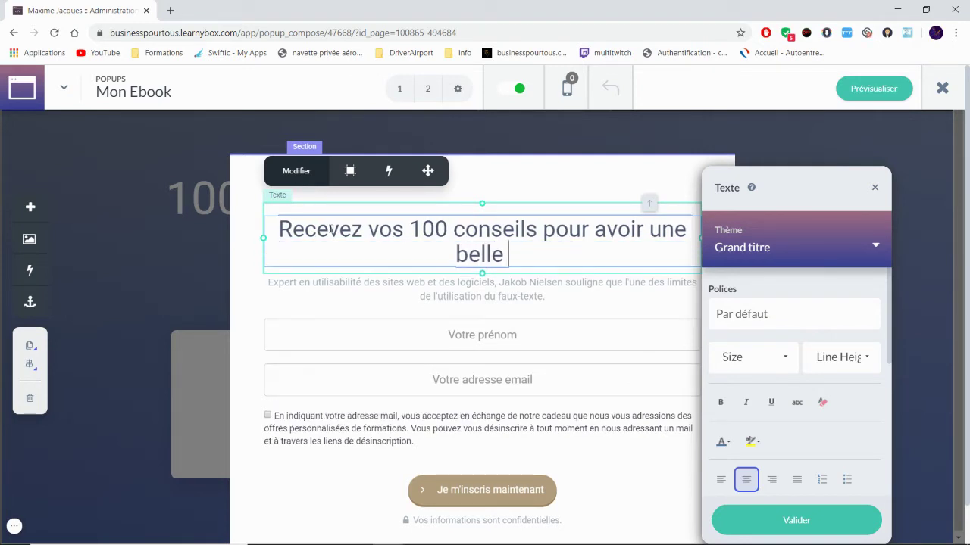
text(pelouse)
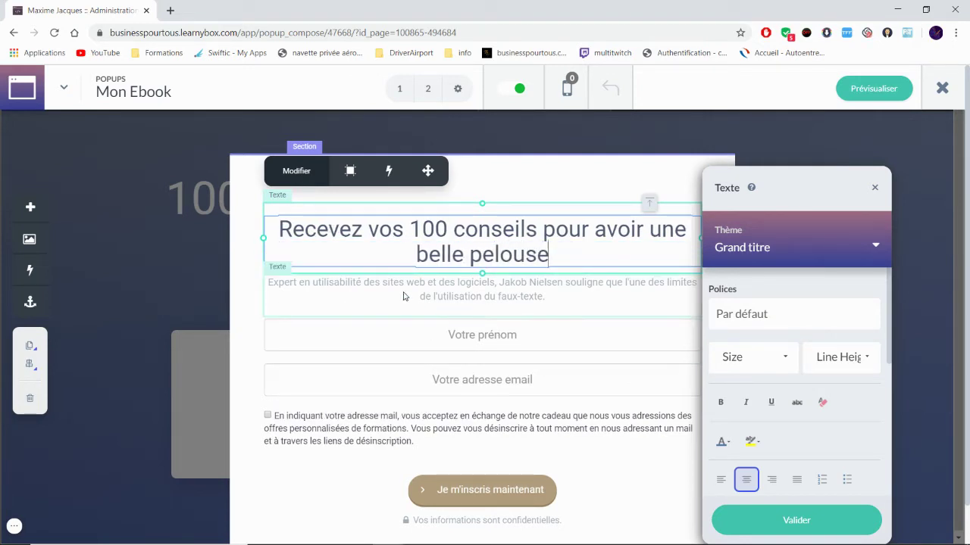
click(809, 520)
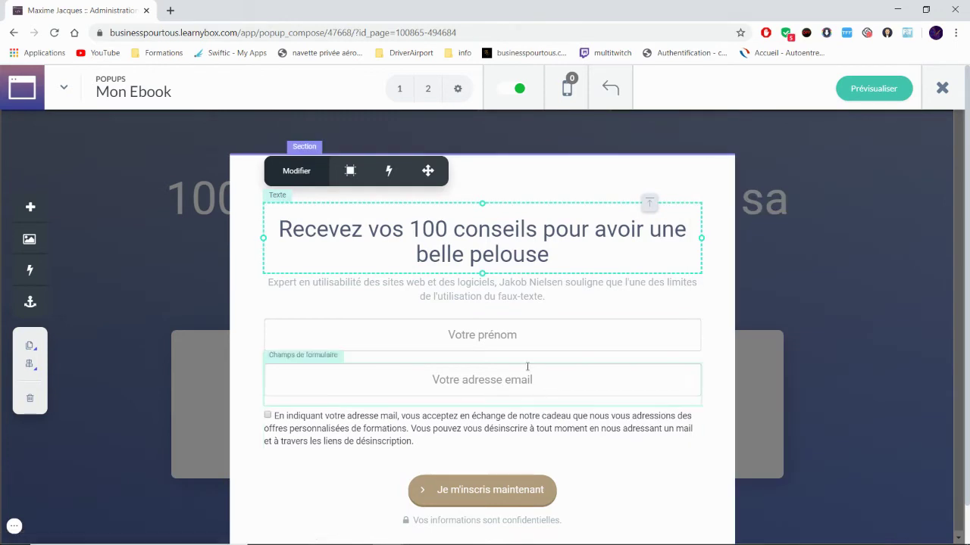
click(270, 421)
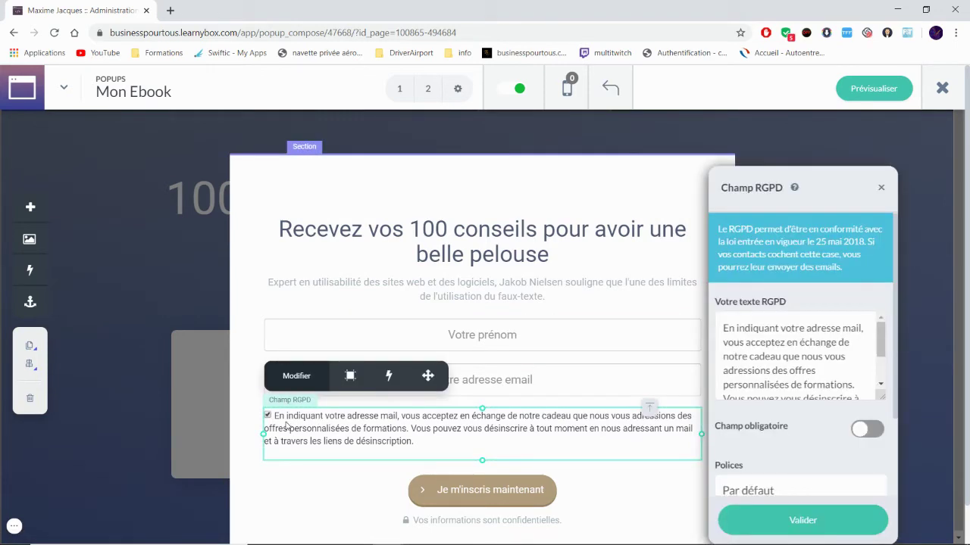
Step: Change the RGPD field text to 'En indiquant votre mail vous consentez à recevoir ce ebook' and make it obligatoire
click(729, 327)
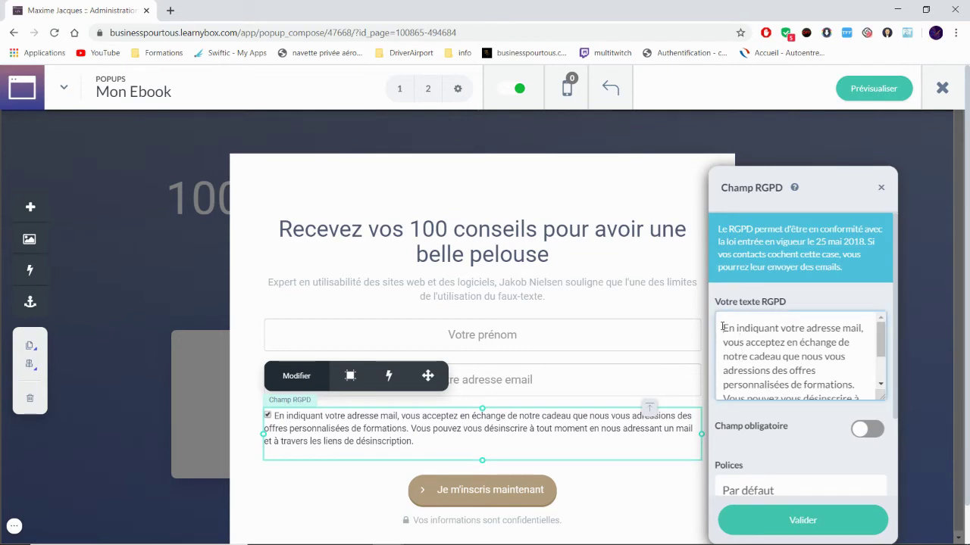
drag(723, 328, 859, 404)
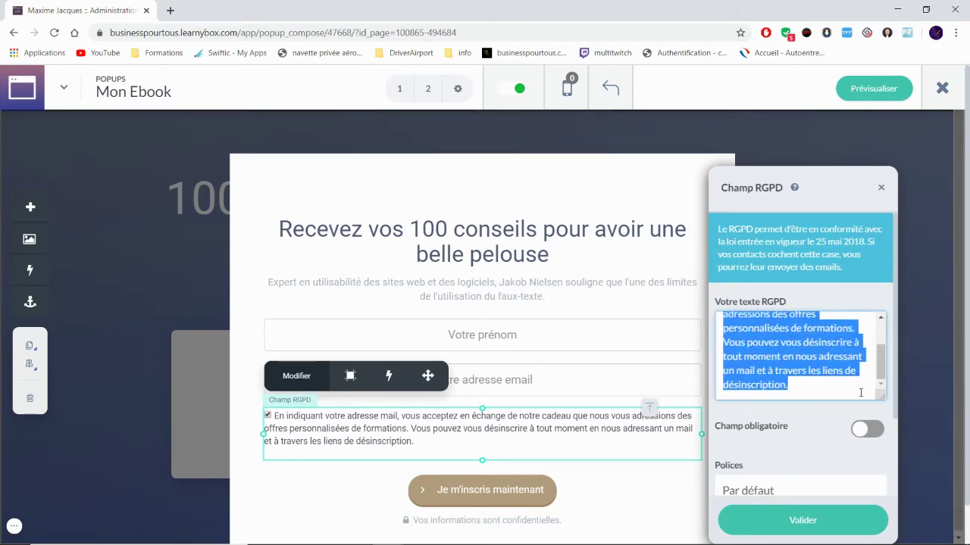
text(E)
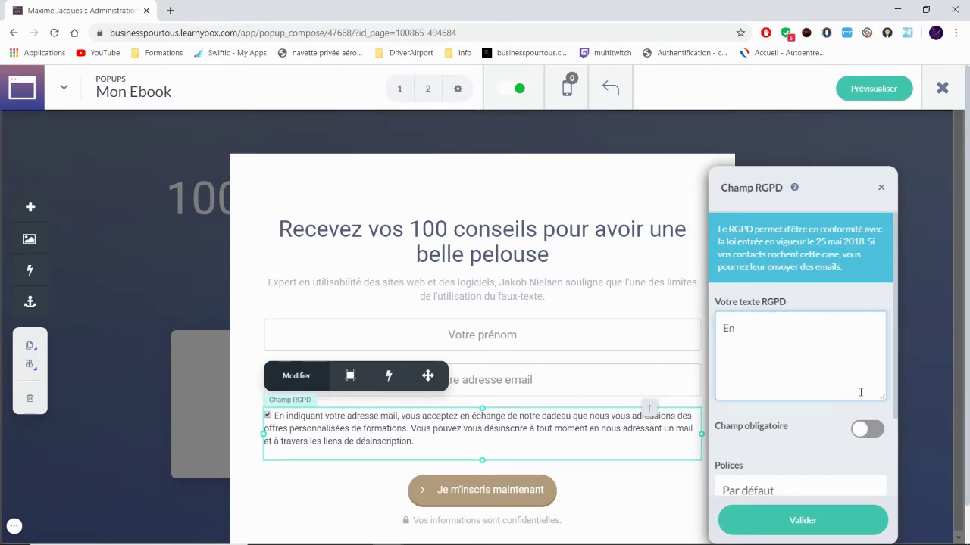
text(n indiquant votre mail vous)
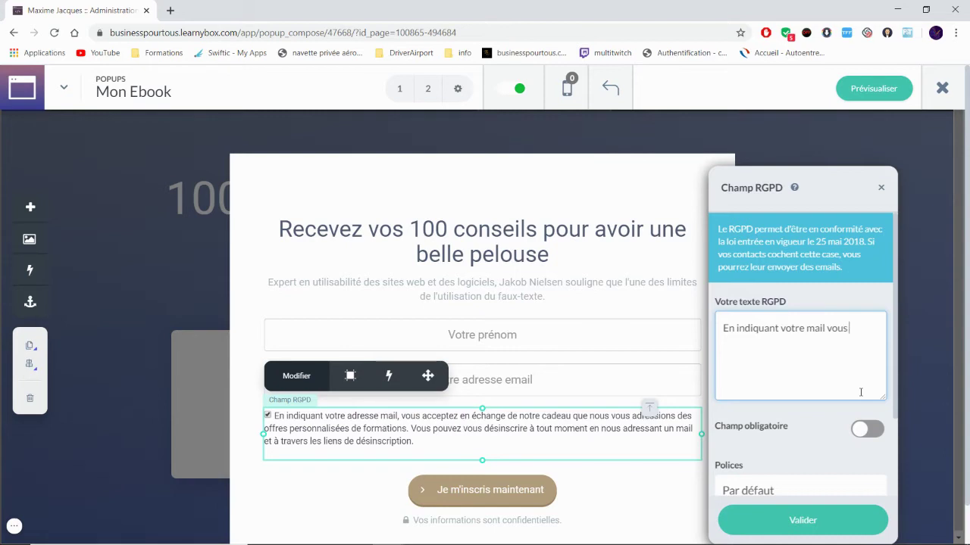
text( consentez à recevoir ce ebook)
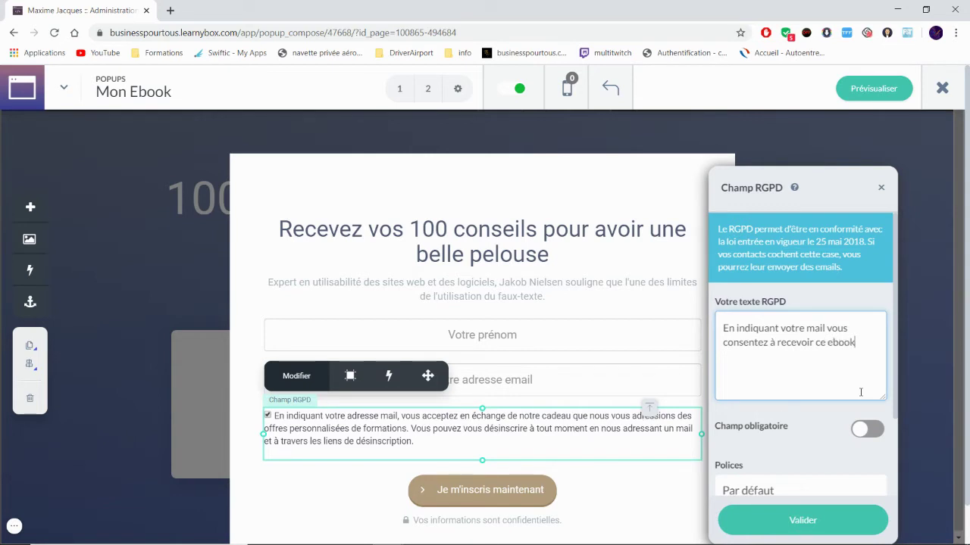
click(866, 428)
scroll(790, 454, down, 3)
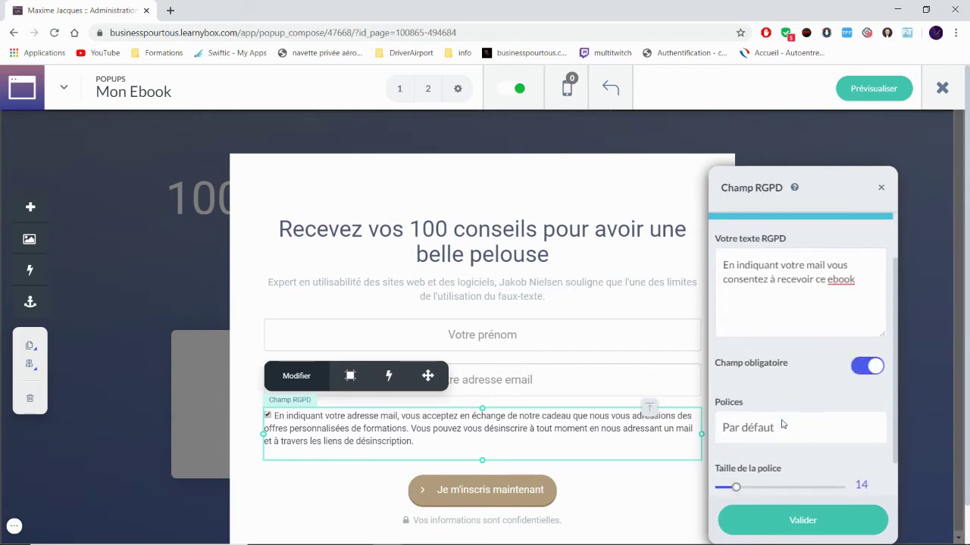
click(802, 520)
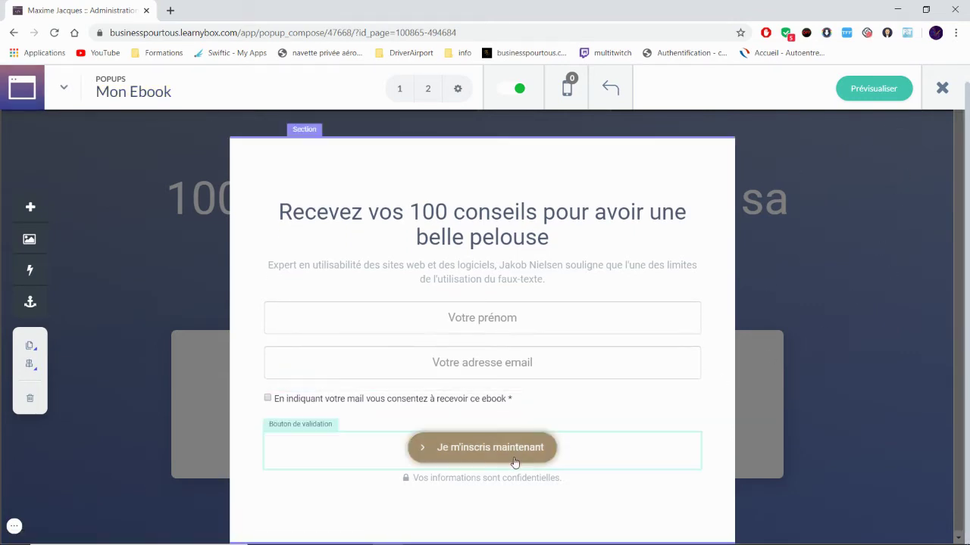
Step: Close the popup editor, check the download button block, and launch Prévisualiser for the Inscription page
click(944, 88)
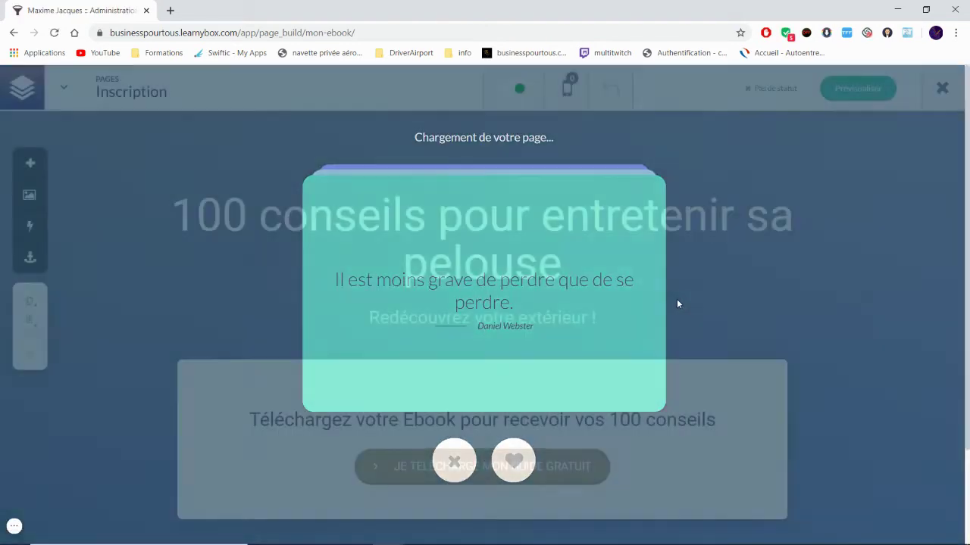
scroll(666, 307, down, 2)
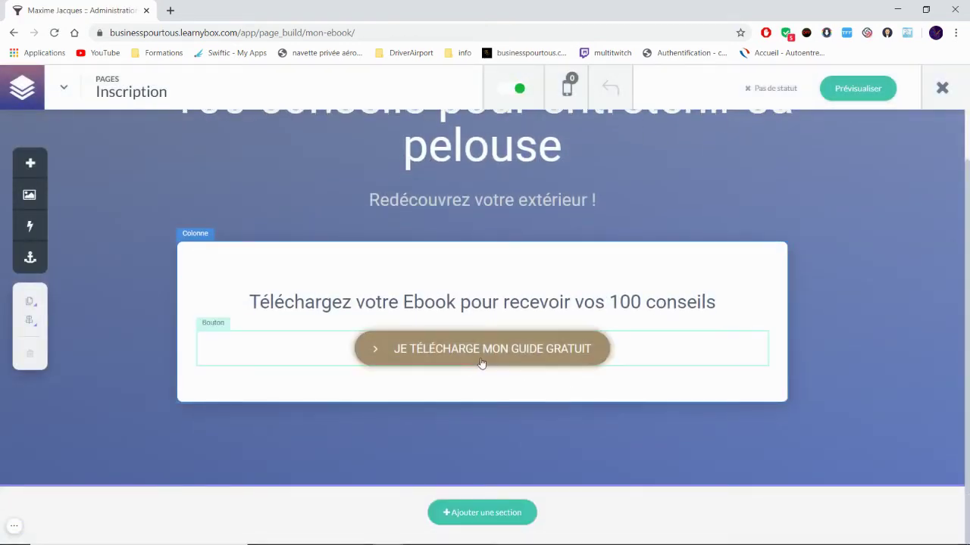
scroll(116, 294, up, 2)
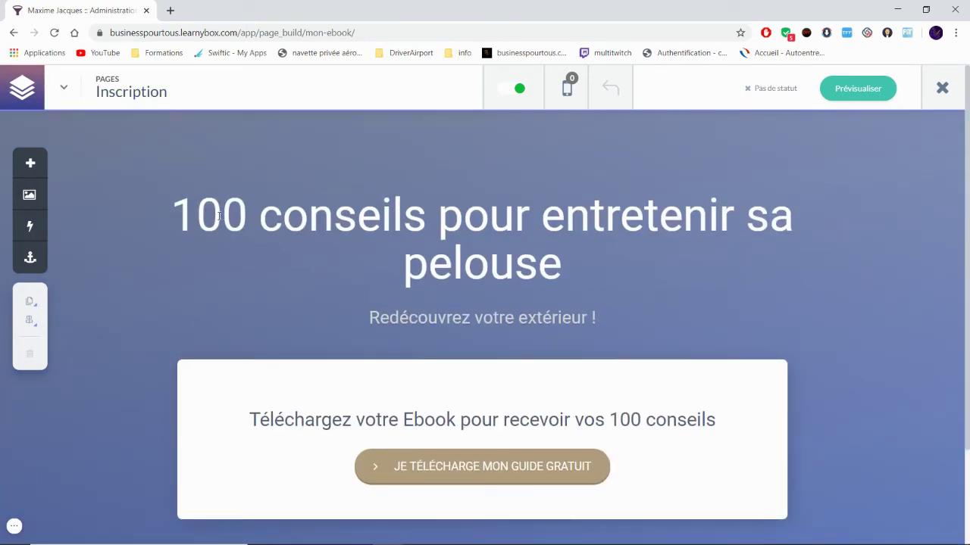
click(500, 476)
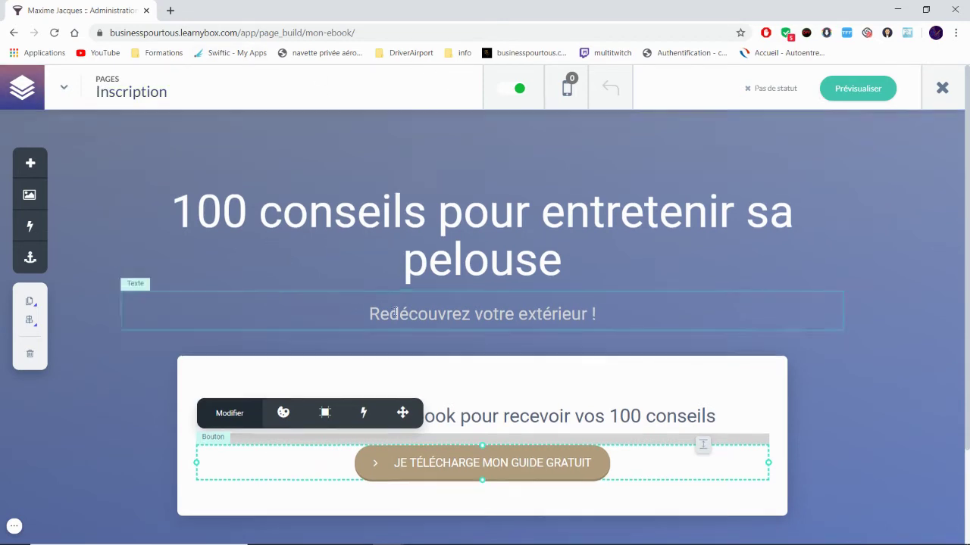
scroll(846, 311, down, 2)
scroll(846, 311, up, 2)
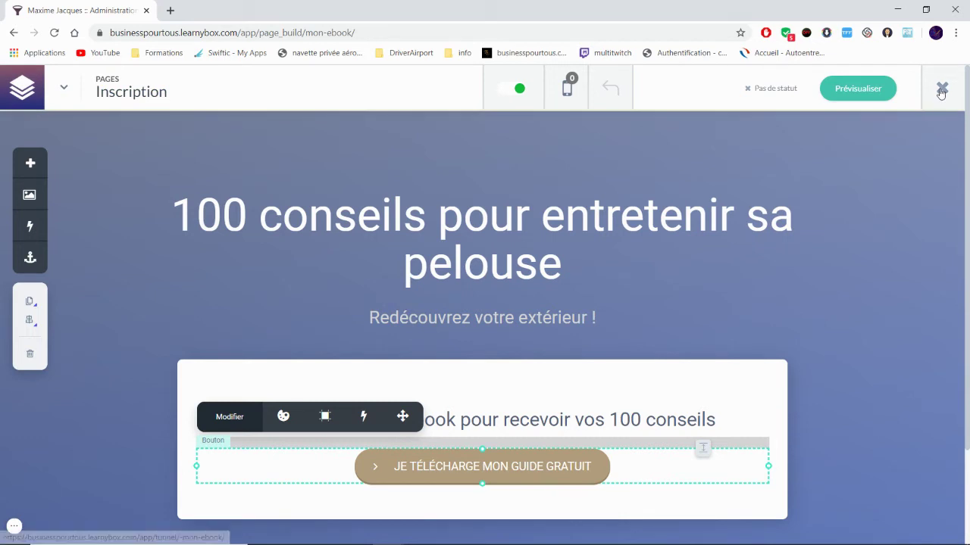
click(861, 90)
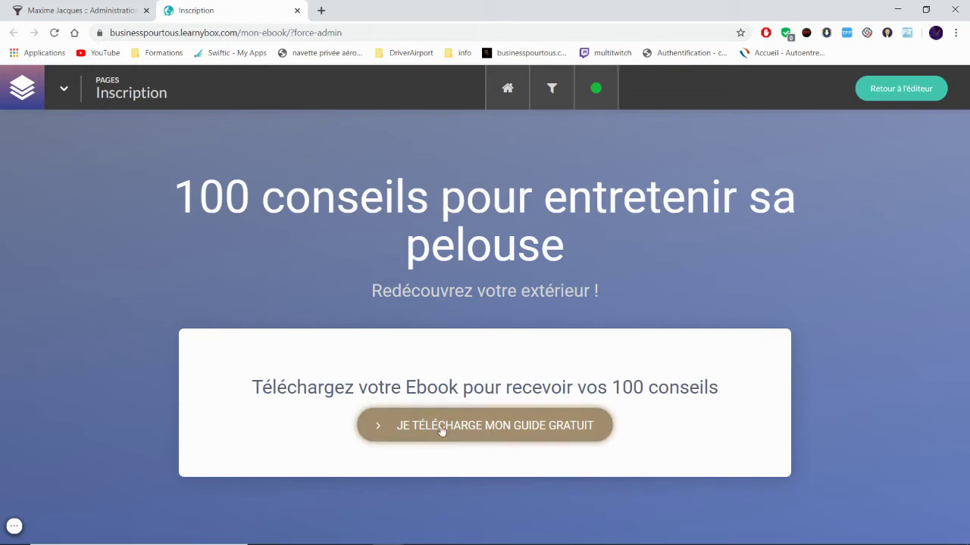
Step: Open the signup popup live and submit it empty to check the missing-email warning
click(527, 428)
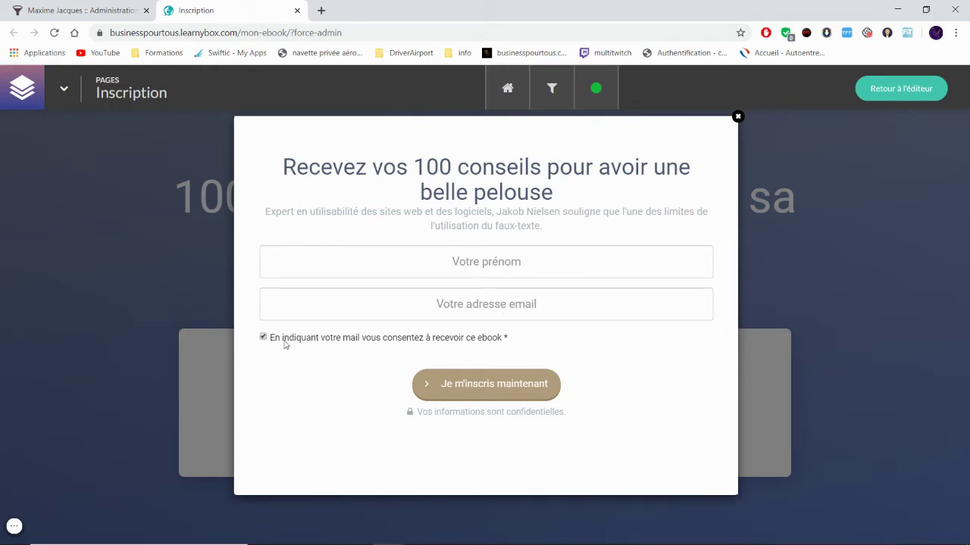
click(506, 388)
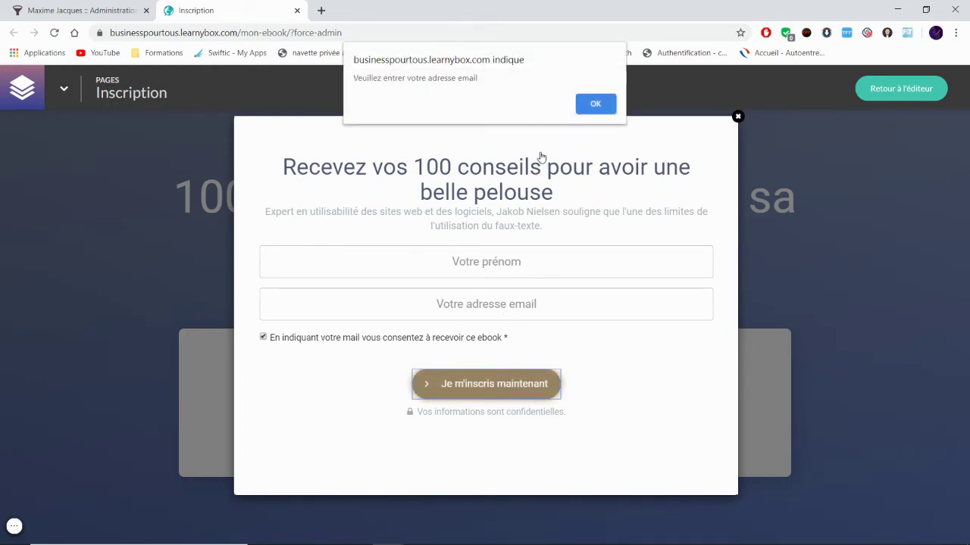
click(597, 103)
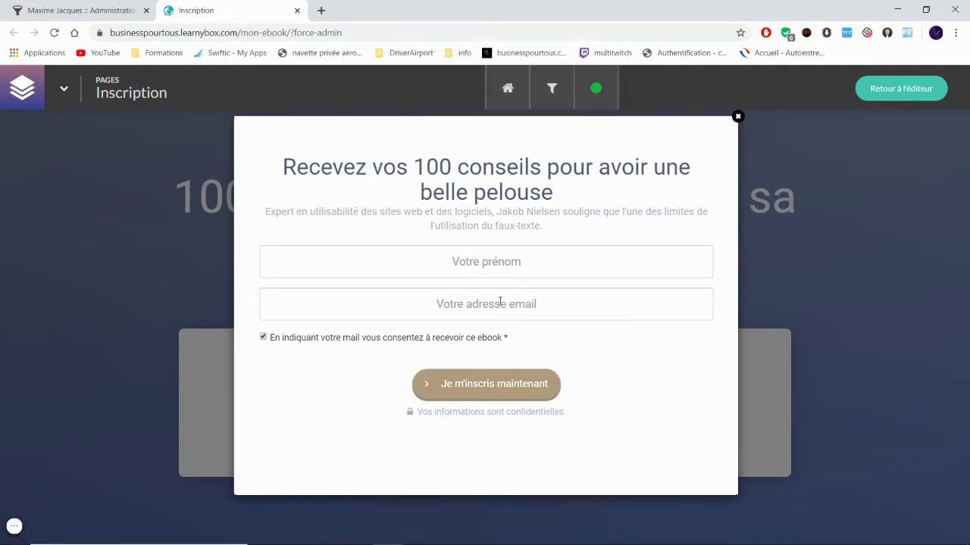
Step: Fill in the email and first name from saved suggestions and submit with Je m'inscris maintenant
click(500, 302)
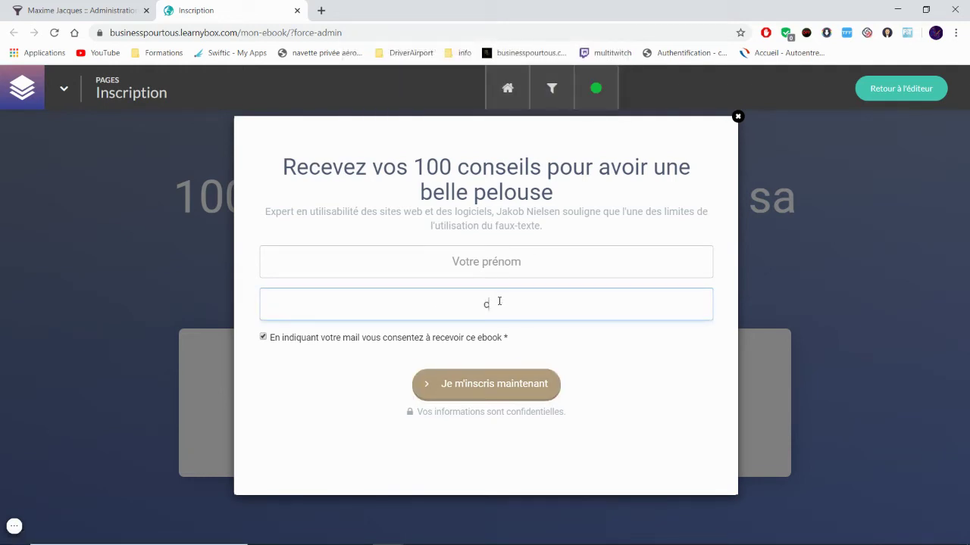
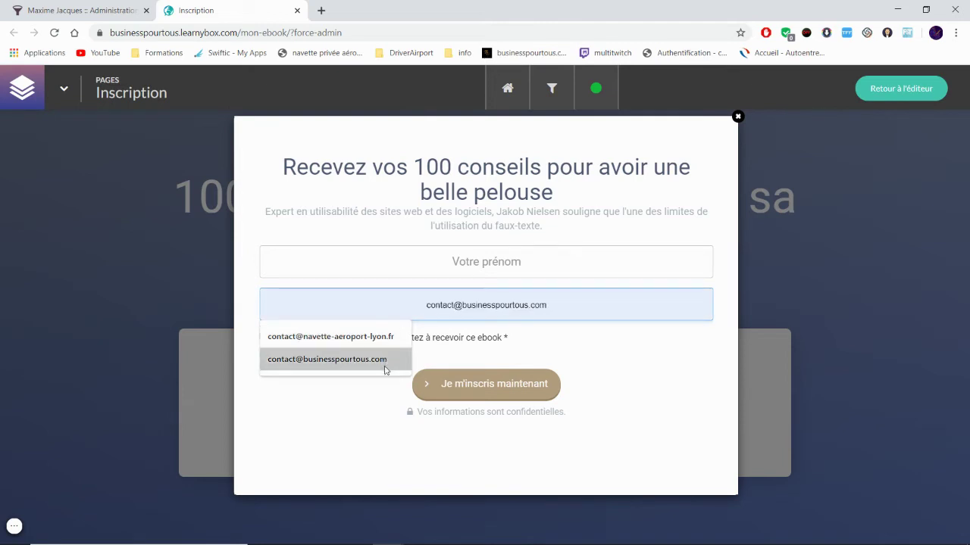
click(386, 362)
click(463, 263)
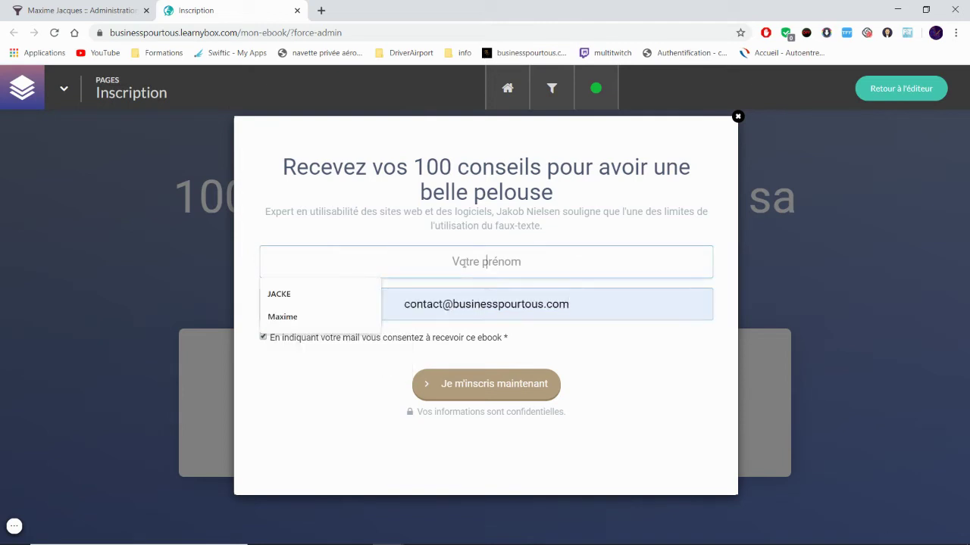
click(331, 320)
click(483, 386)
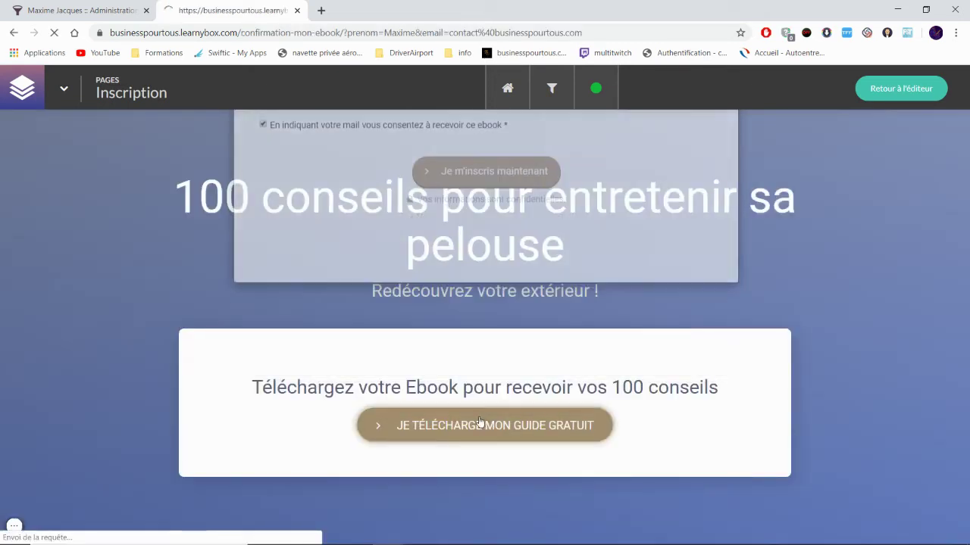
Step: Review the live Confirmation d'inscription page, then go back to the editor
scroll(572, 325, down, 3)
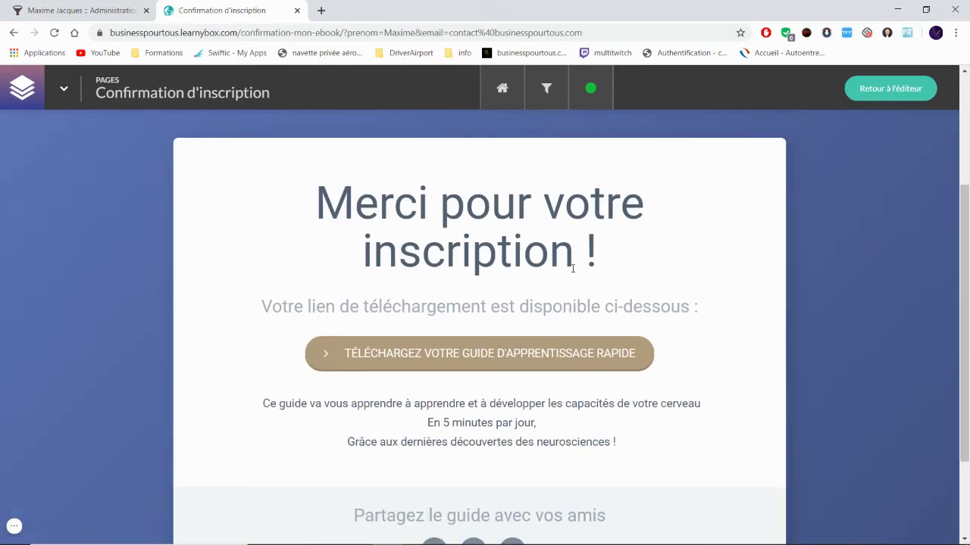
scroll(572, 265, down, 2)
scroll(561, 271, up, 2)
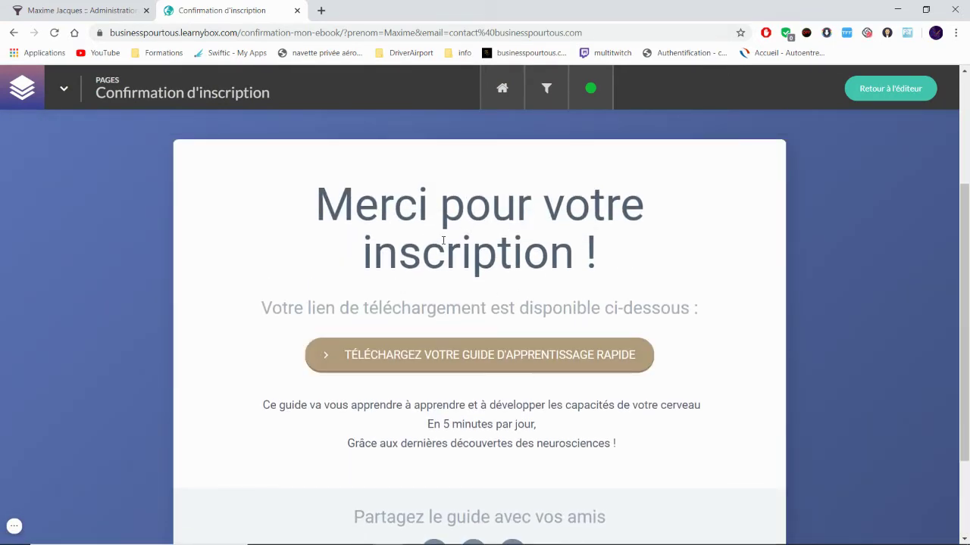
scroll(439, 301, down, 1)
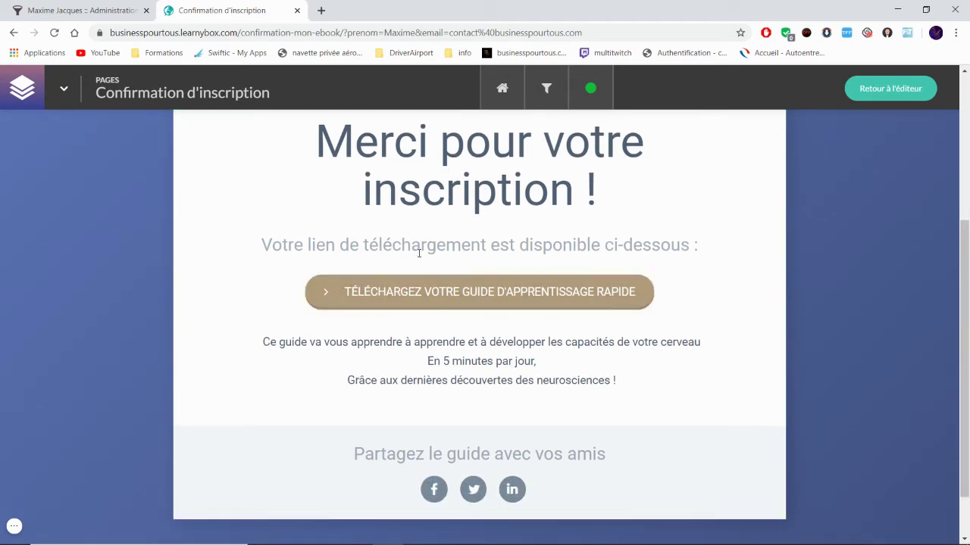
scroll(537, 353, down, 1)
scroll(464, 355, up, 4)
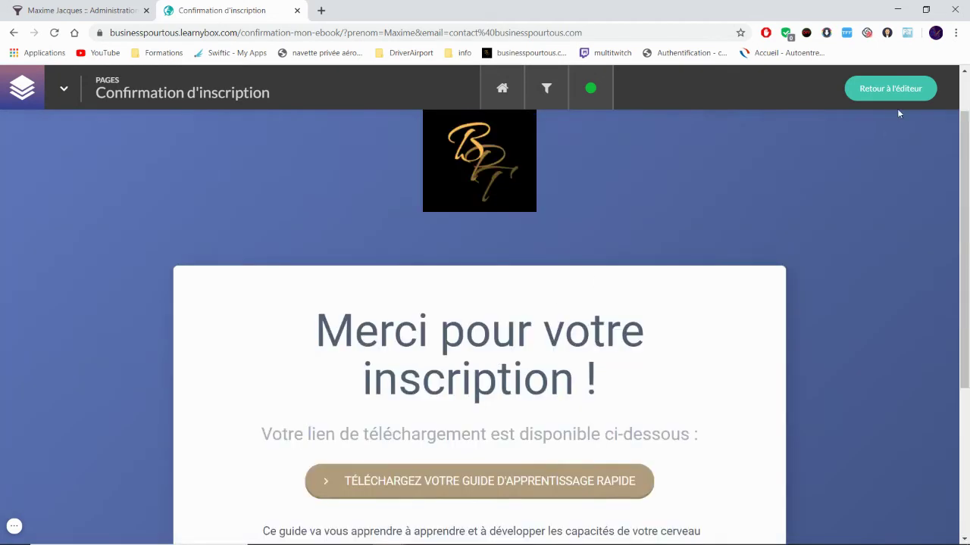
click(890, 89)
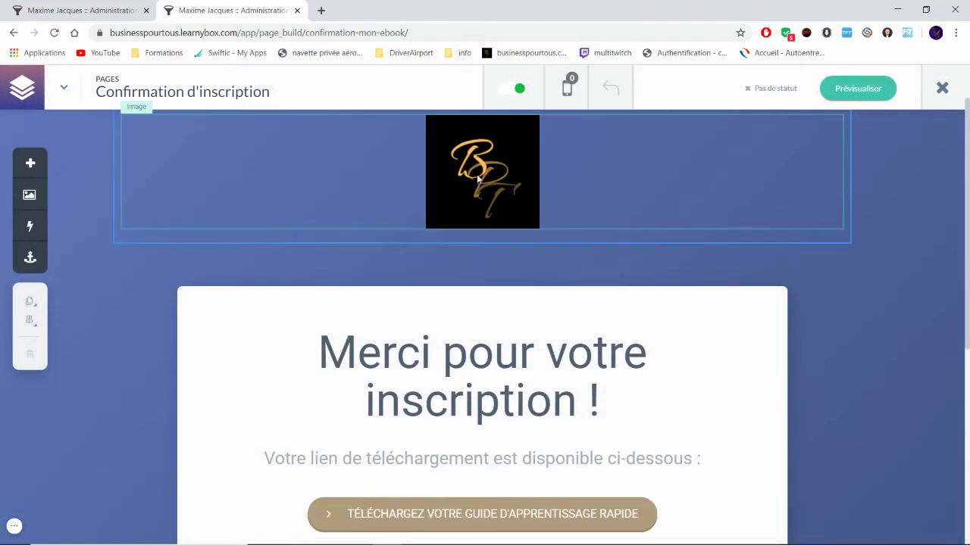
Step: Delete the logo Image block from the top of the confirmation page and select the download button
click(170, 190)
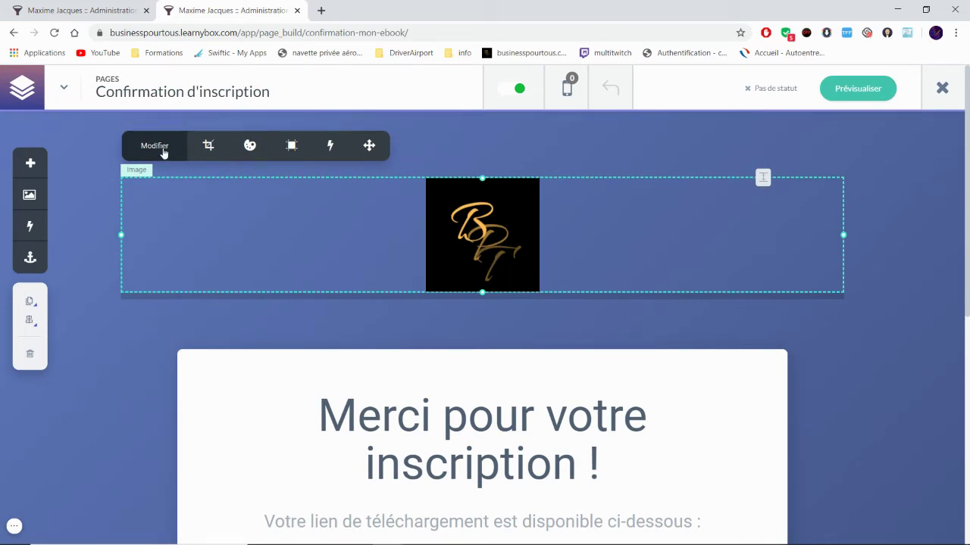
click(30, 353)
scroll(447, 220, down, 1)
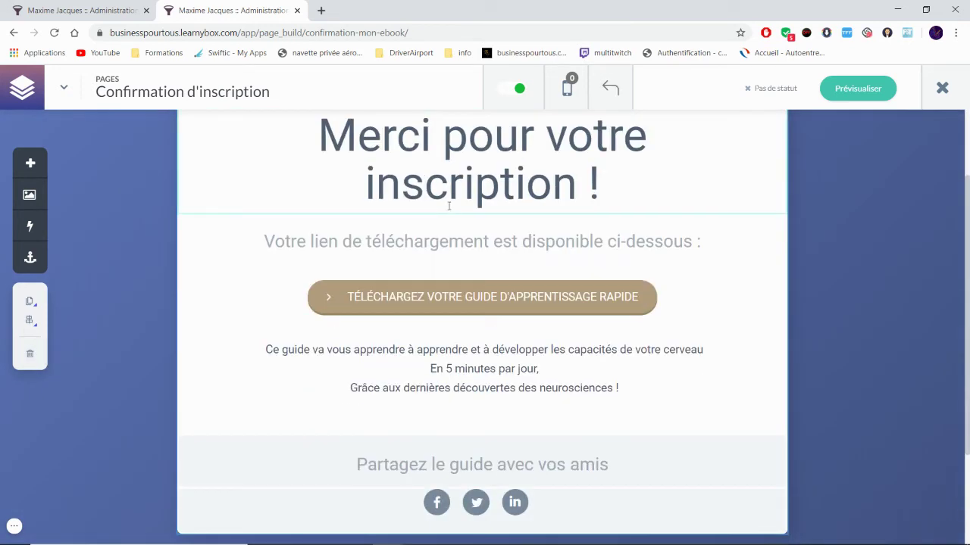
click(444, 300)
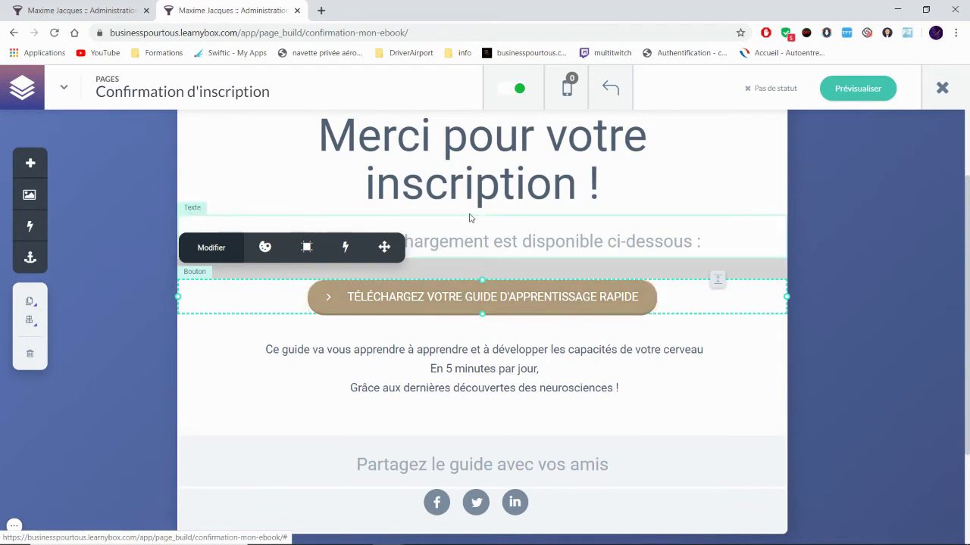
scroll(470, 284, up, 3)
scroll(477, 275, down, 3)
scroll(477, 274, down, 1)
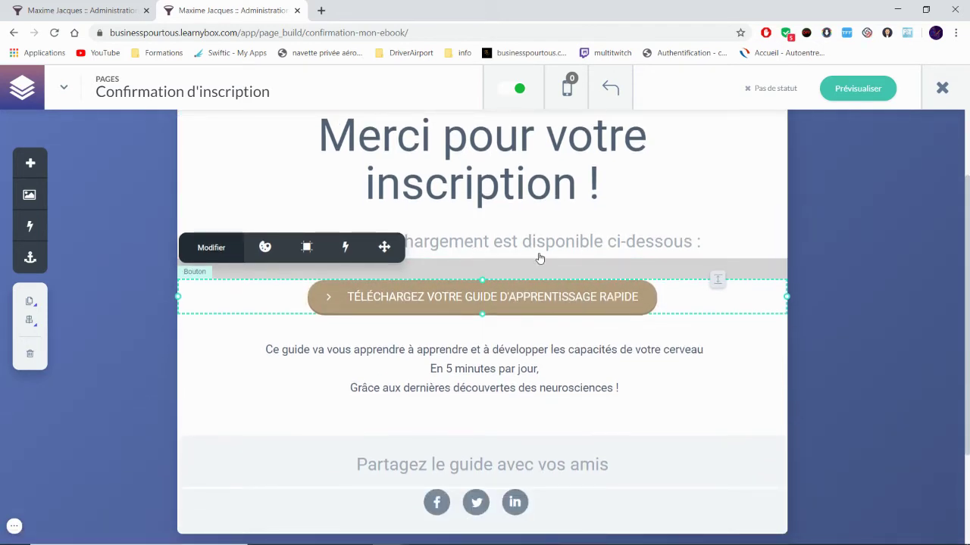
Step: Try the Adresse URL click action for the download button, then return to the action type list
double_click(541, 297)
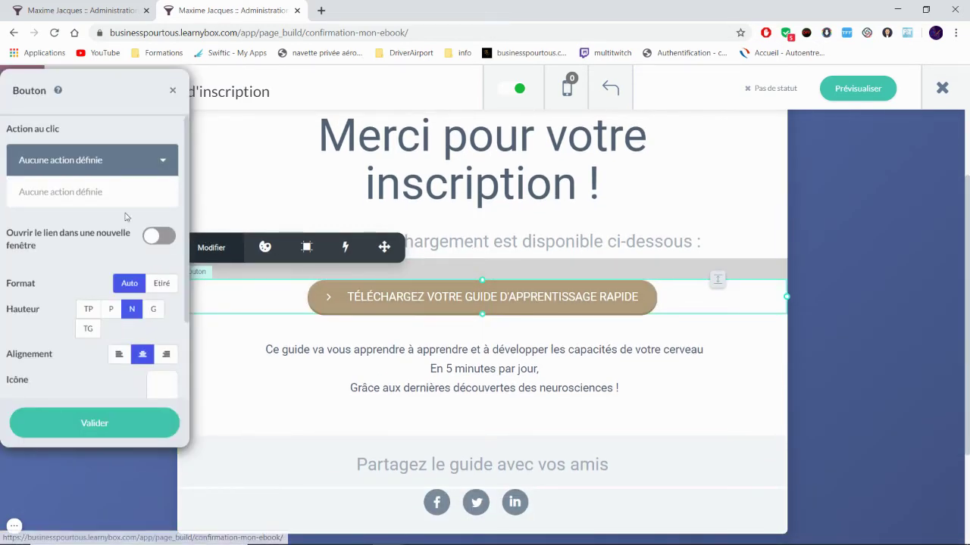
click(105, 162)
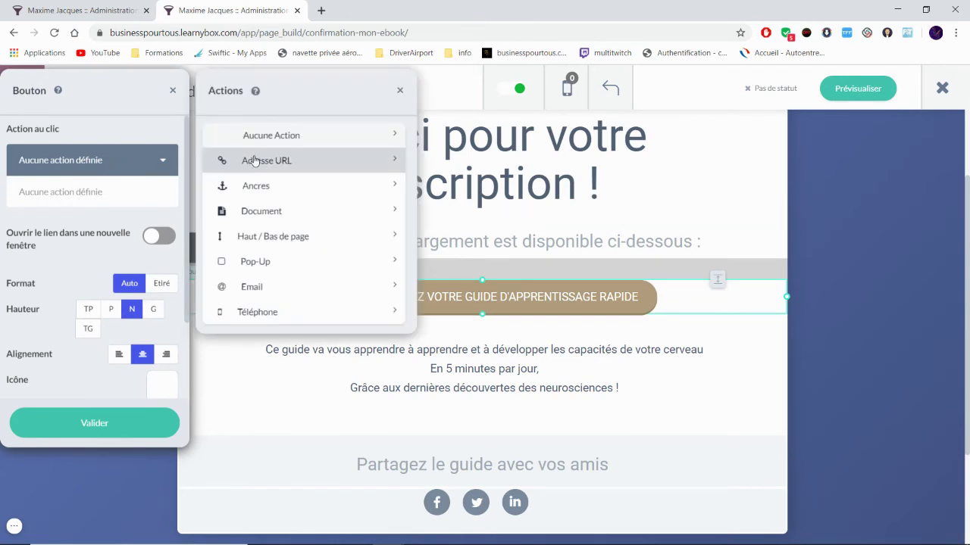
click(295, 164)
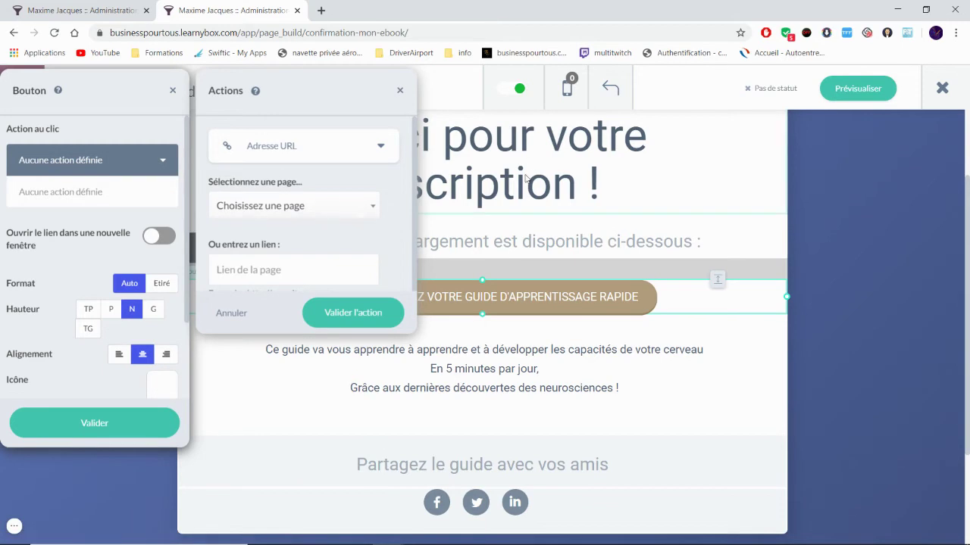
click(278, 268)
scroll(280, 265, down, 1)
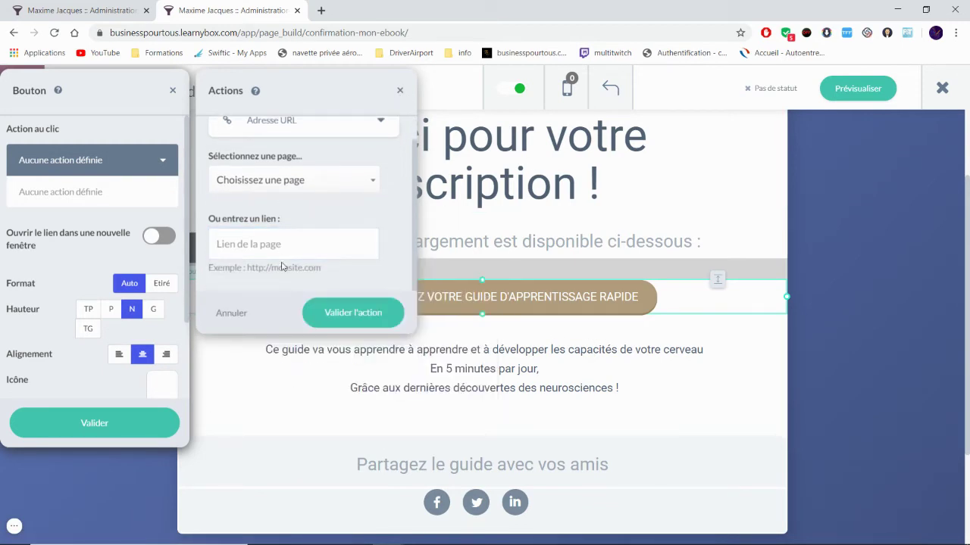
click(75, 191)
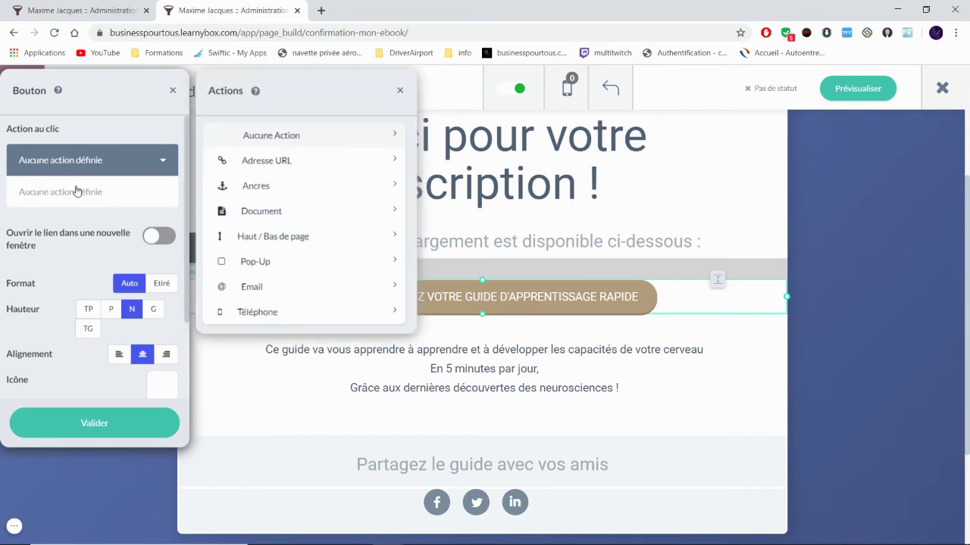
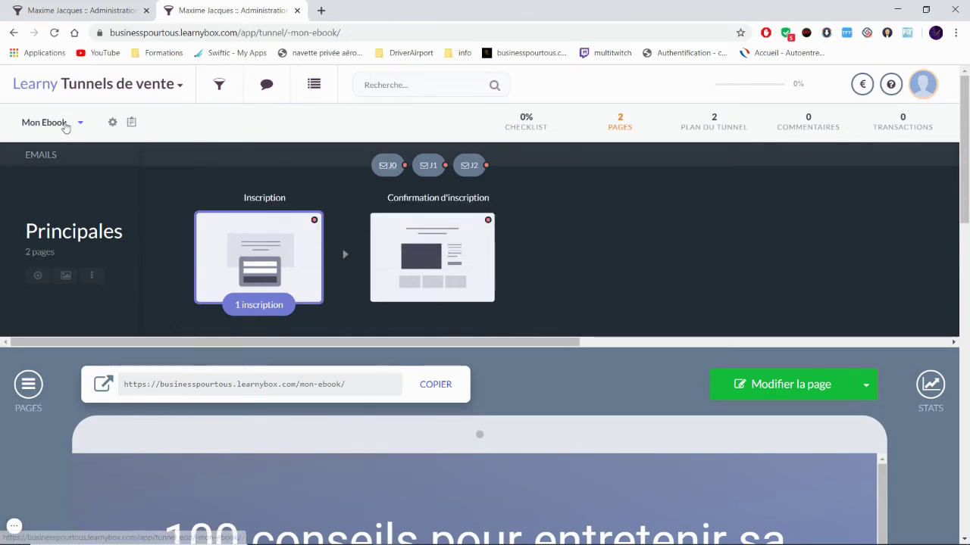
Step: Through Learny Mail's Séquences, open 'Voici mon cadeau pour devenir rentier d'ici 3 ans' in Prospects Mon Ebook
click(98, 84)
click(80, 353)
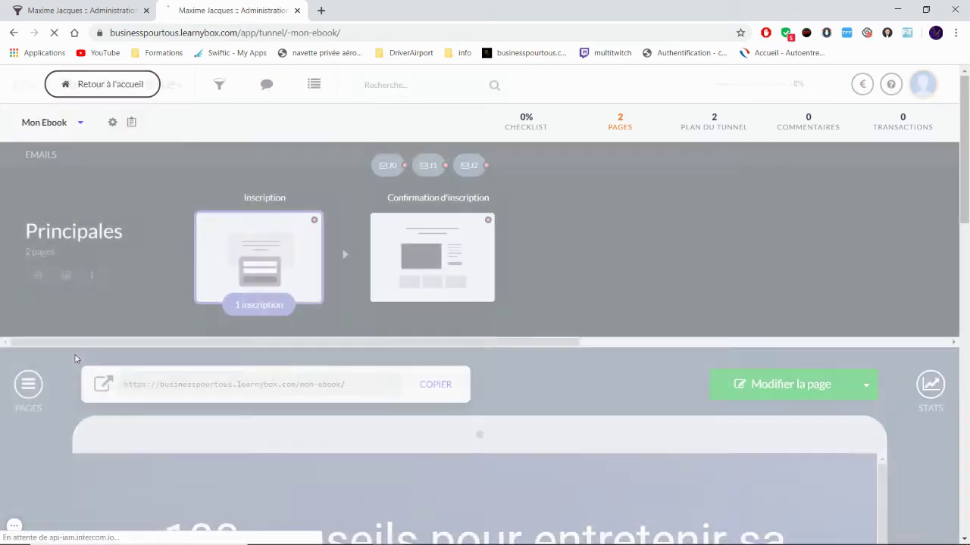
scroll(126, 303, down, 2)
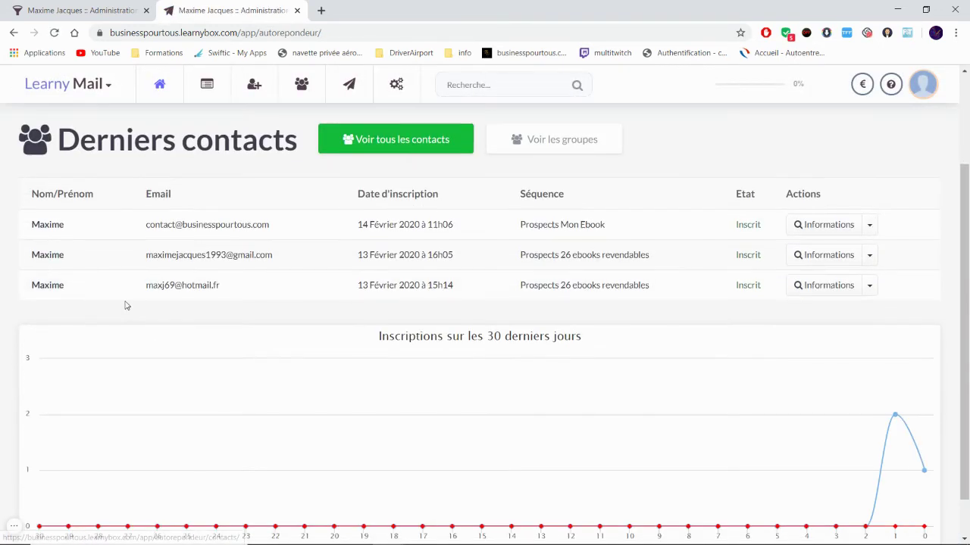
scroll(159, 246, up, 1)
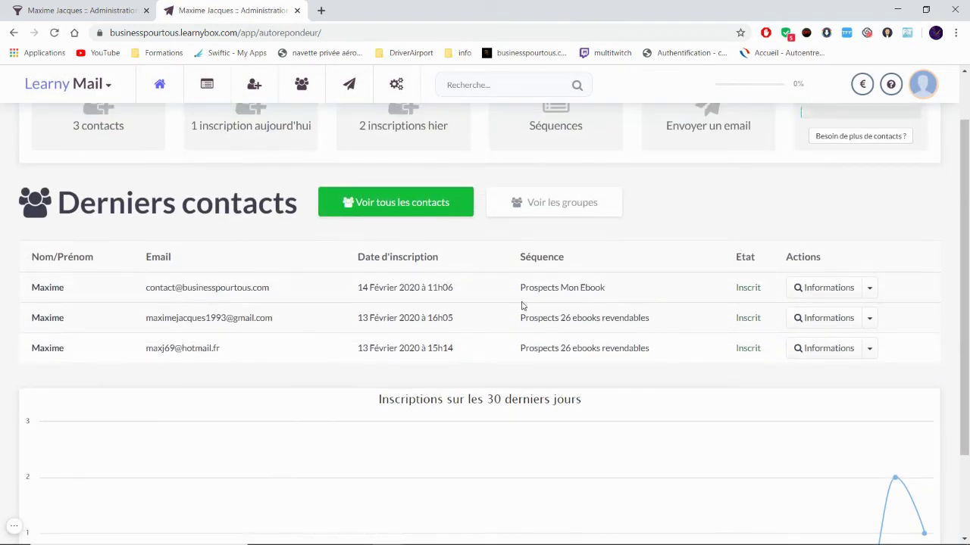
scroll(383, 275, up, 1)
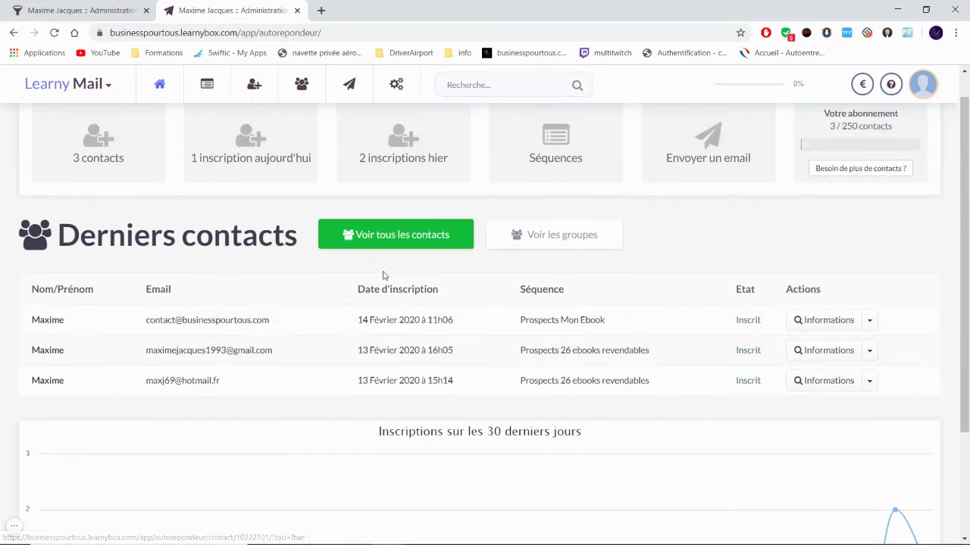
click(530, 190)
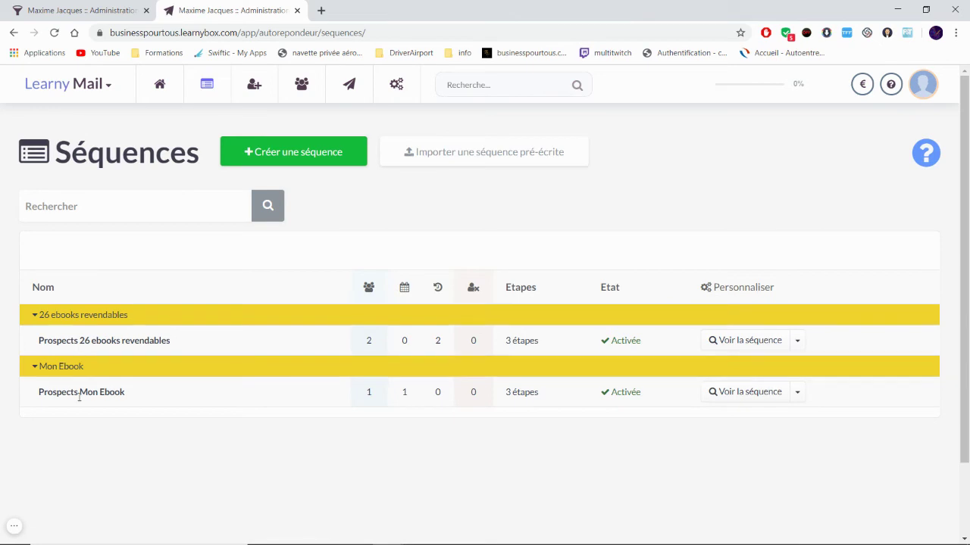
click(761, 393)
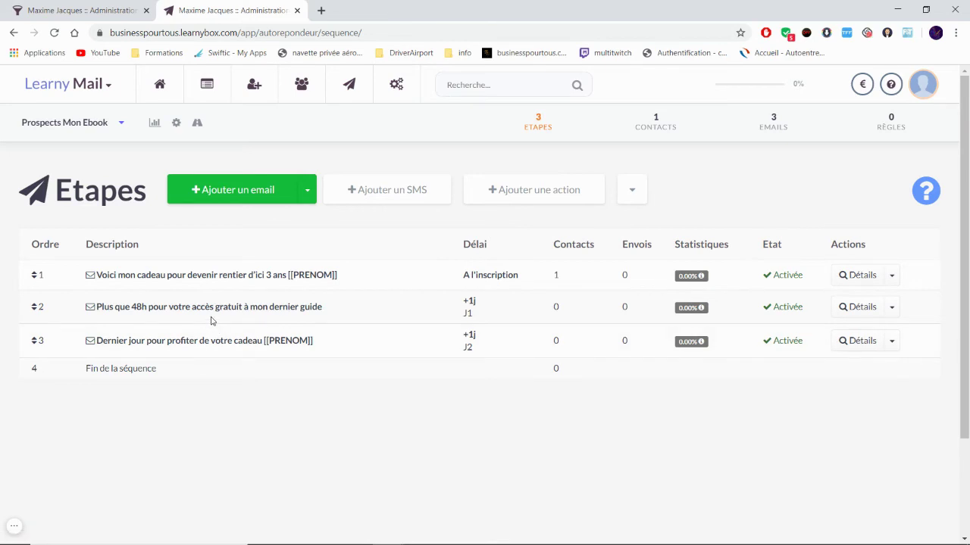
click(90, 14)
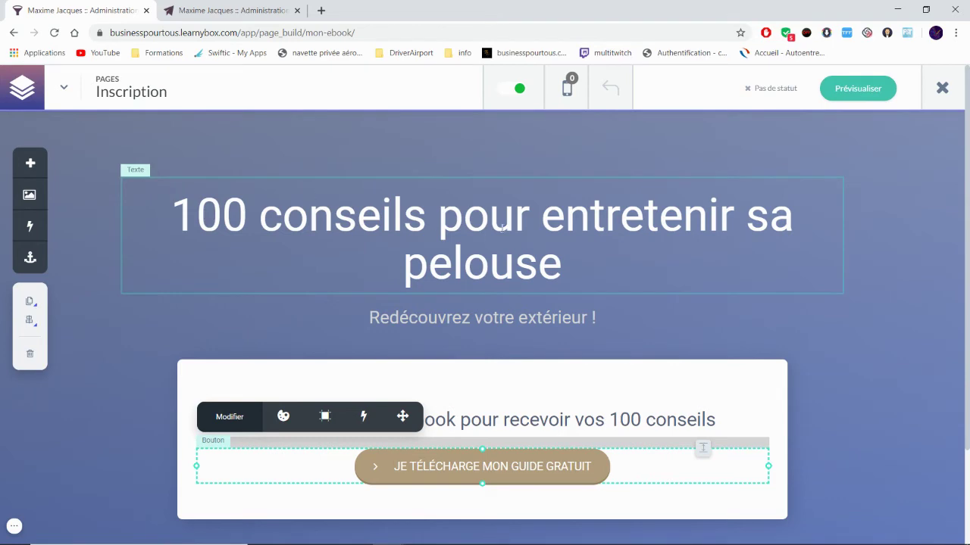
click(227, 10)
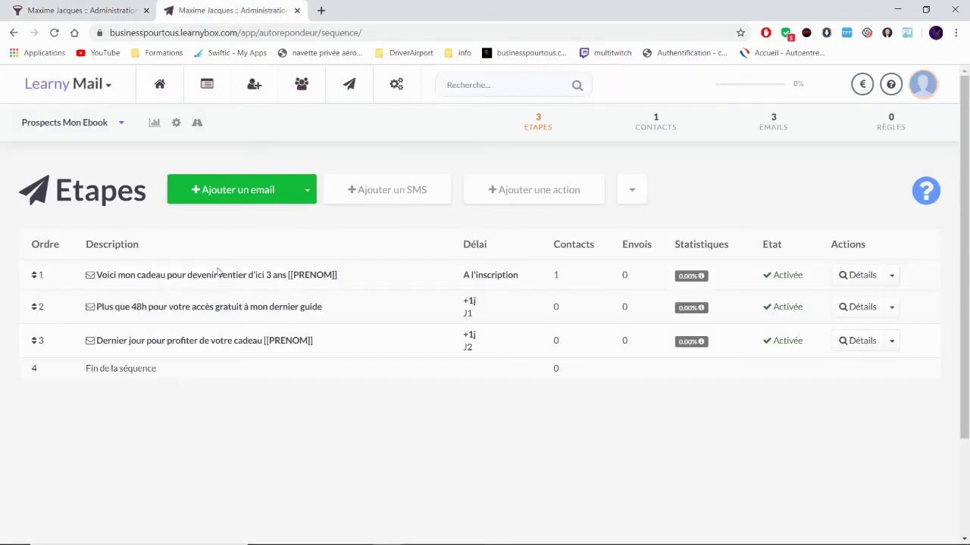
click(199, 274)
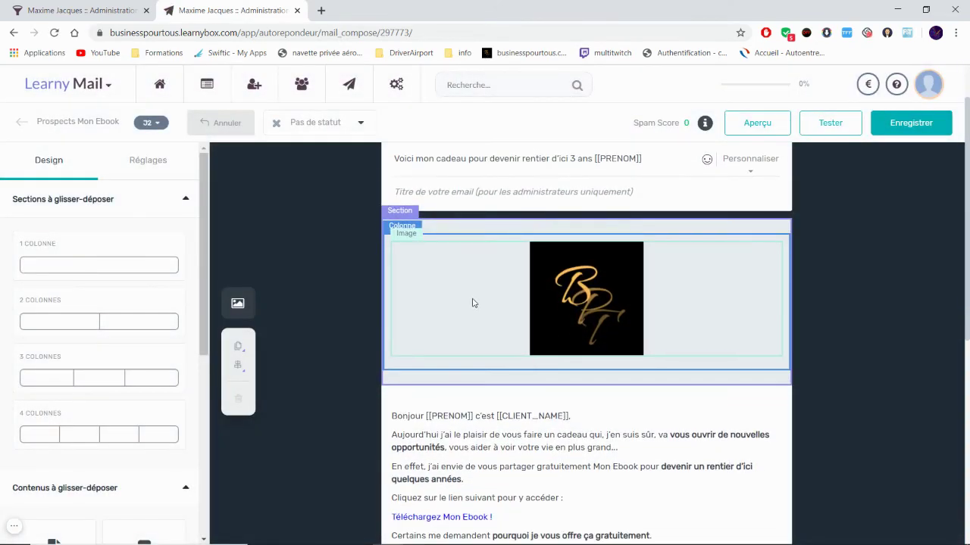
Step: Delete "c'est [[CLIENT_NAME]]," so the greeting reads 'Bonjour [[PRENOM]]'
click(471, 301)
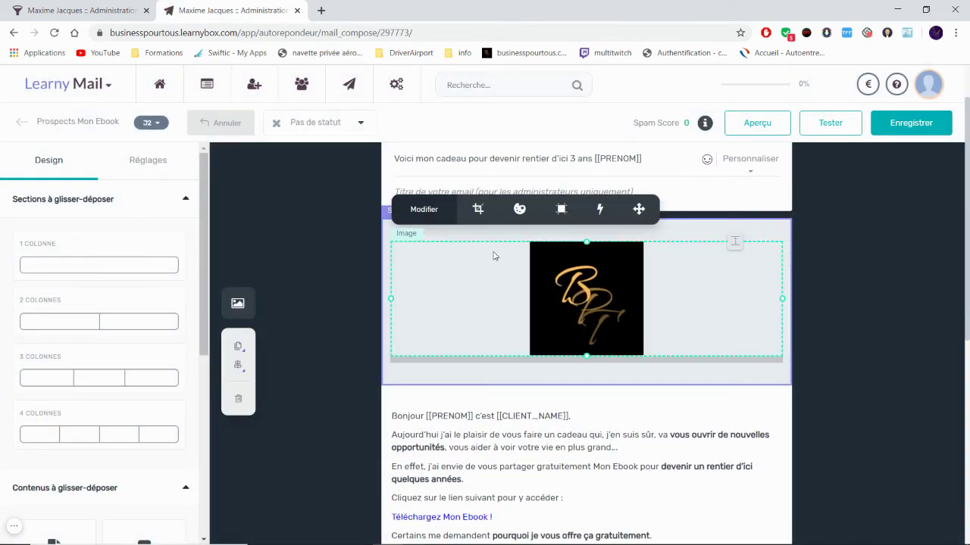
click(671, 346)
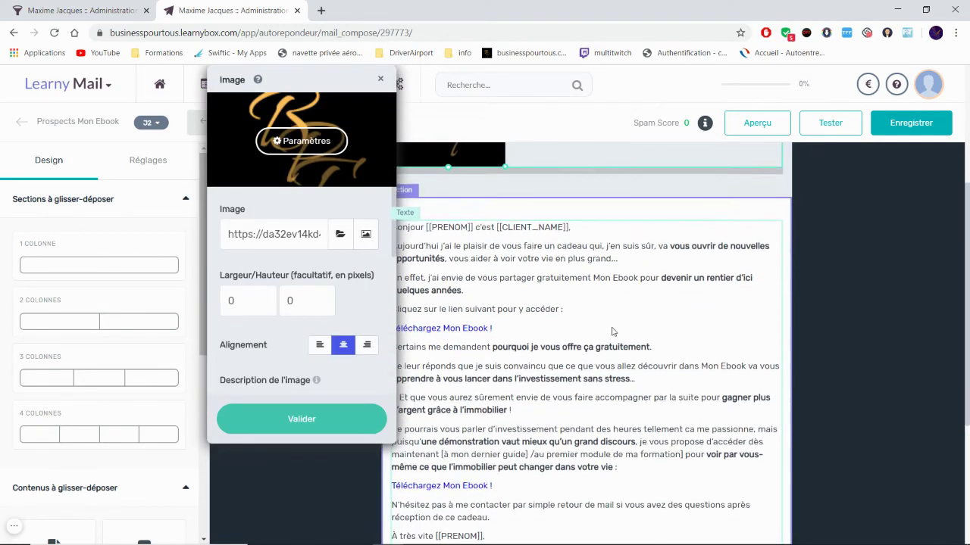
click(331, 406)
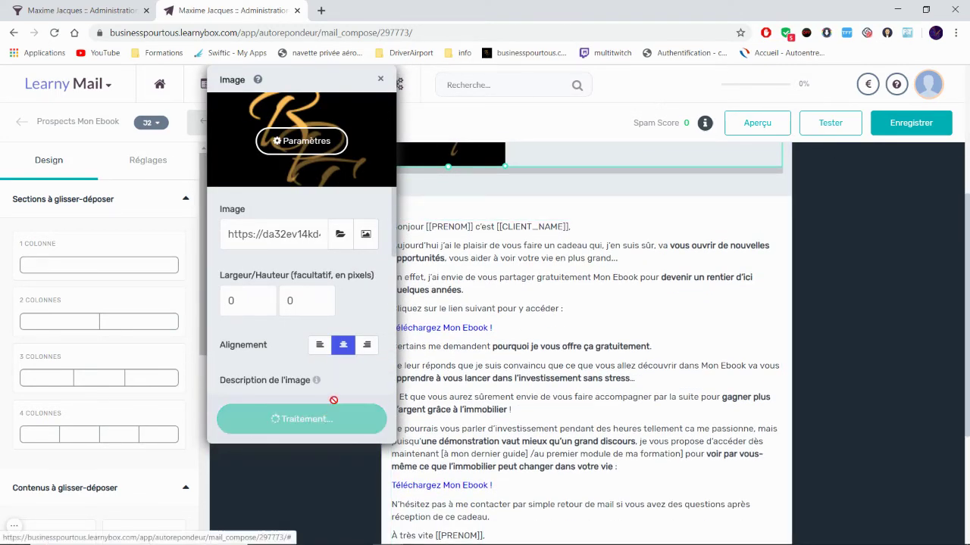
click(417, 231)
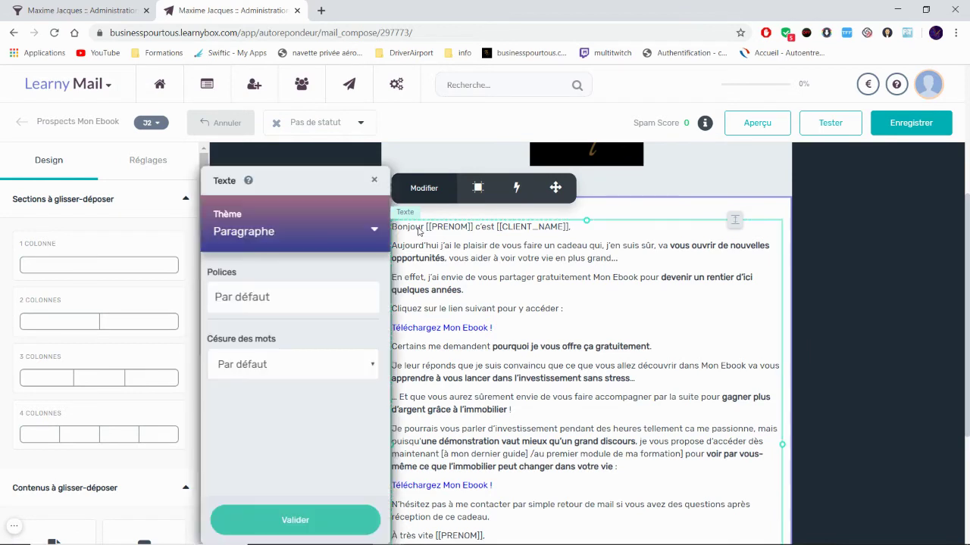
drag(475, 227, 574, 227)
key(BackSpace)
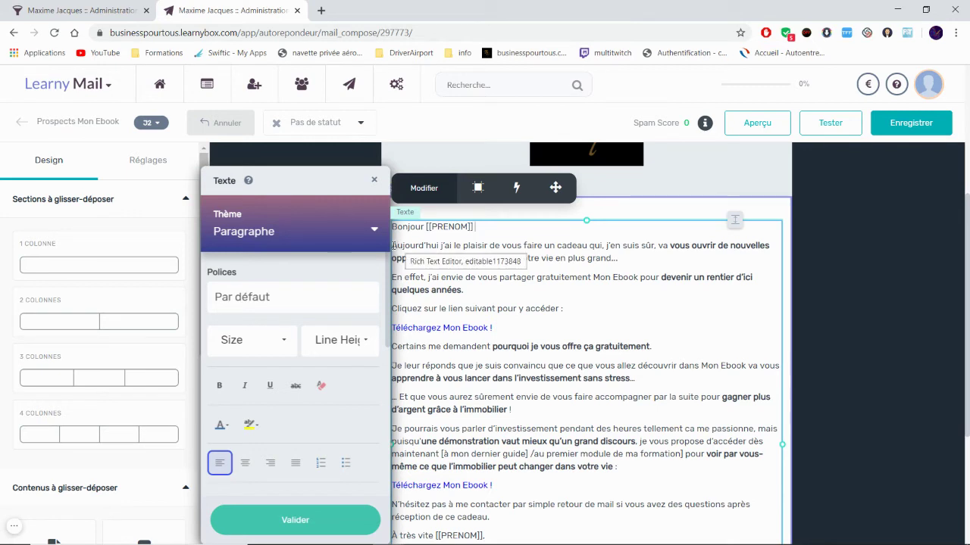
Step: Select the body text from the email's end back up to 'Je leur'
drag(404, 247, 620, 257)
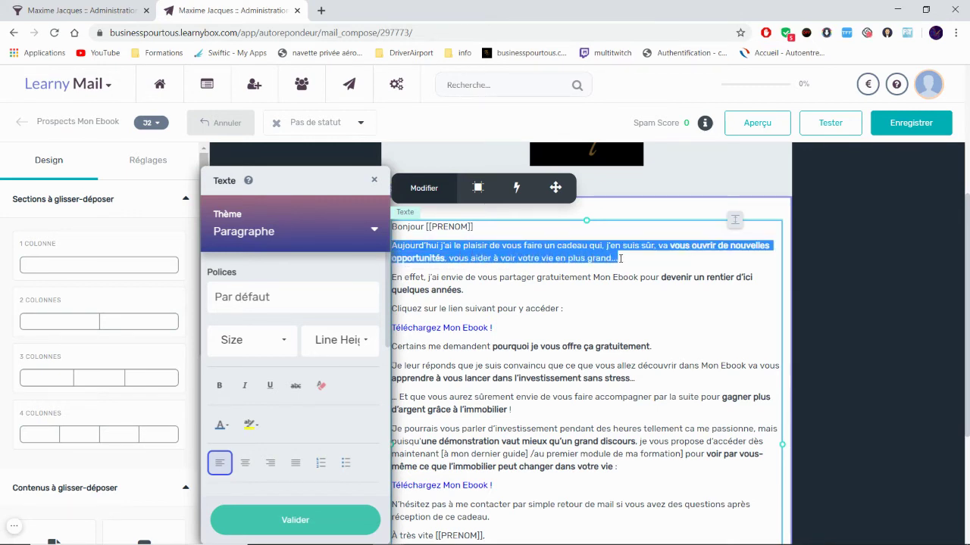
click(644, 262)
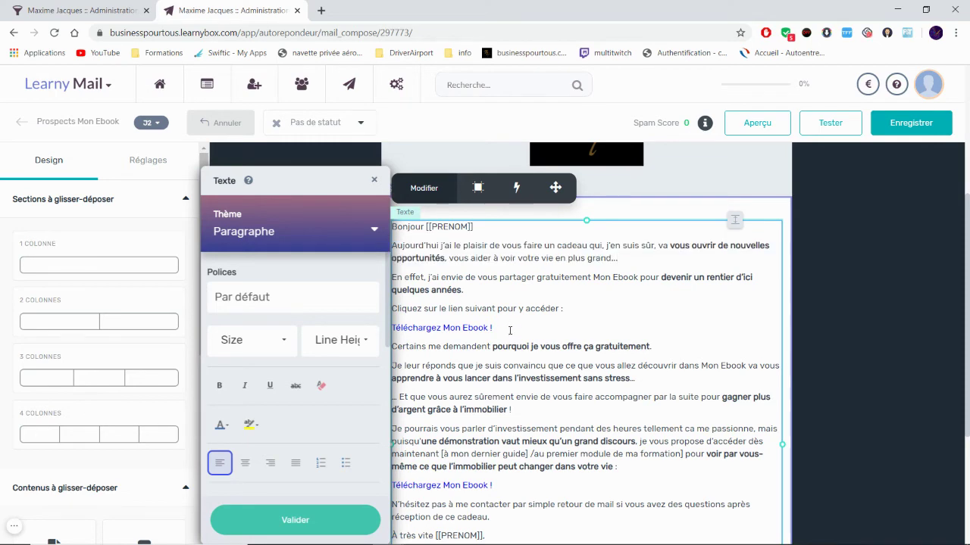
scroll(510, 330, down, 3)
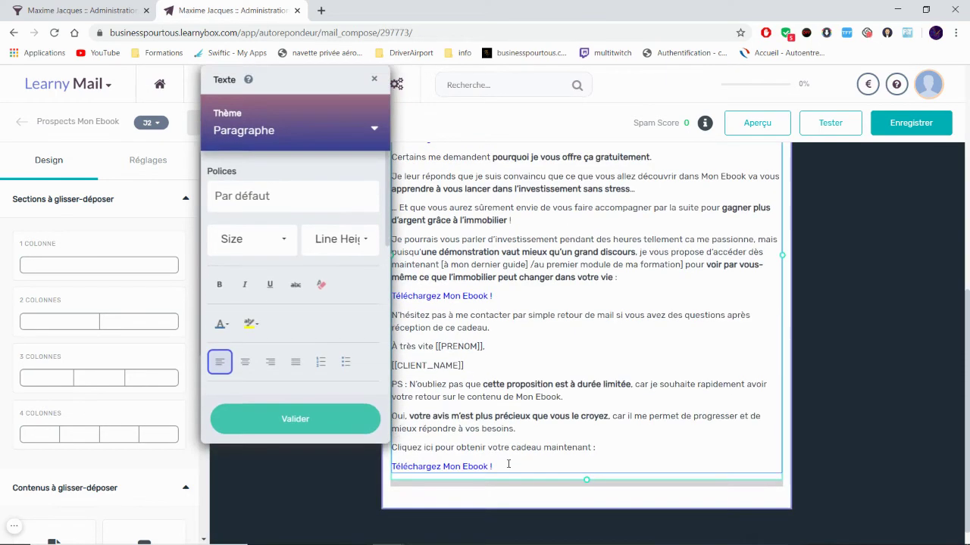
drag(508, 465, 421, 176)
Step: Replace the old body with 'Comme promis voici ton ebook pour avoir une belle pelouse'
key(BackSpace)
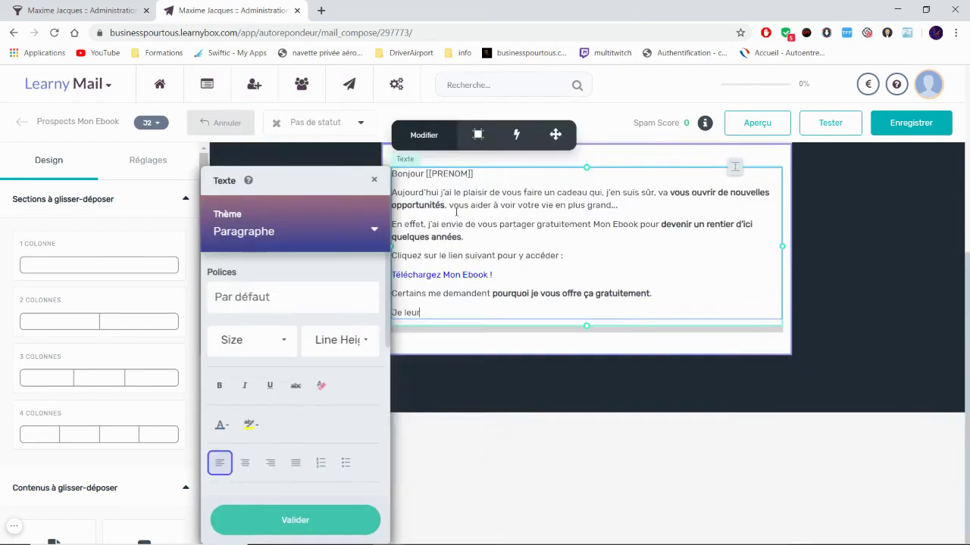
scroll(456, 498, up, 2)
drag(427, 492, 402, 369)
key(BackSpace)
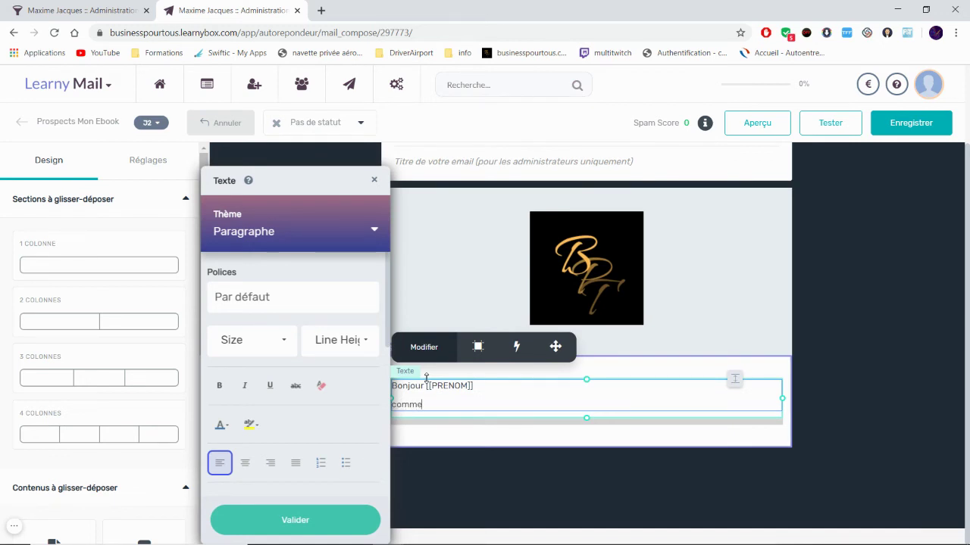
text(comme promis)
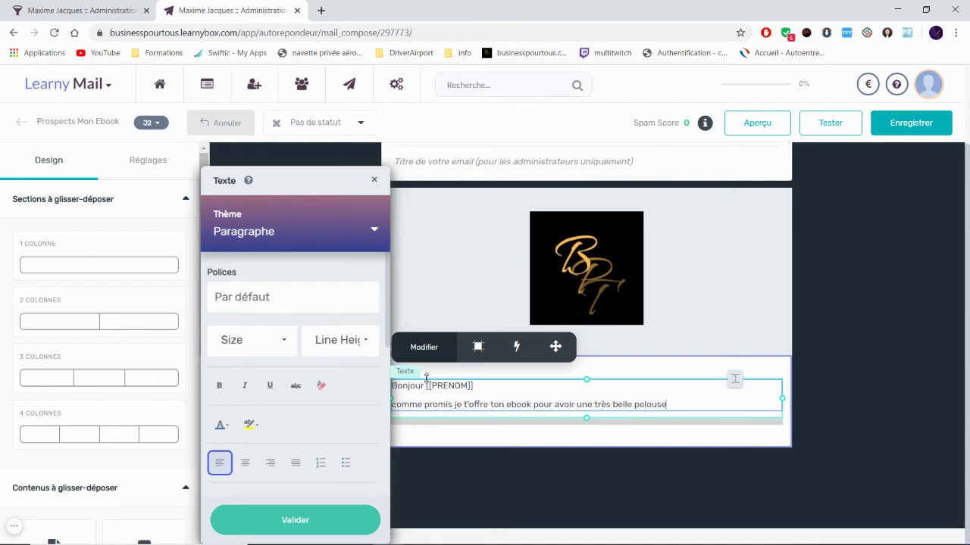
text(,)
key(Return)
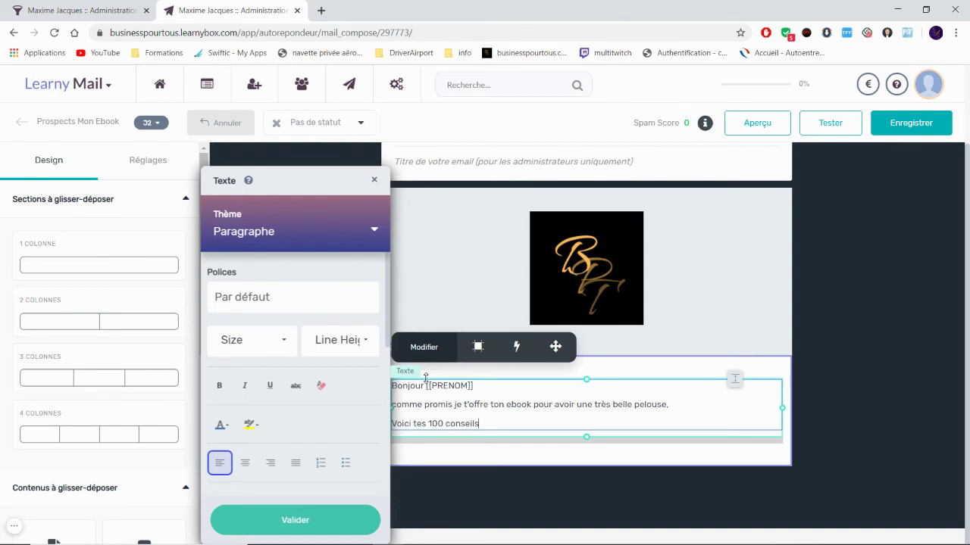
key(Return)
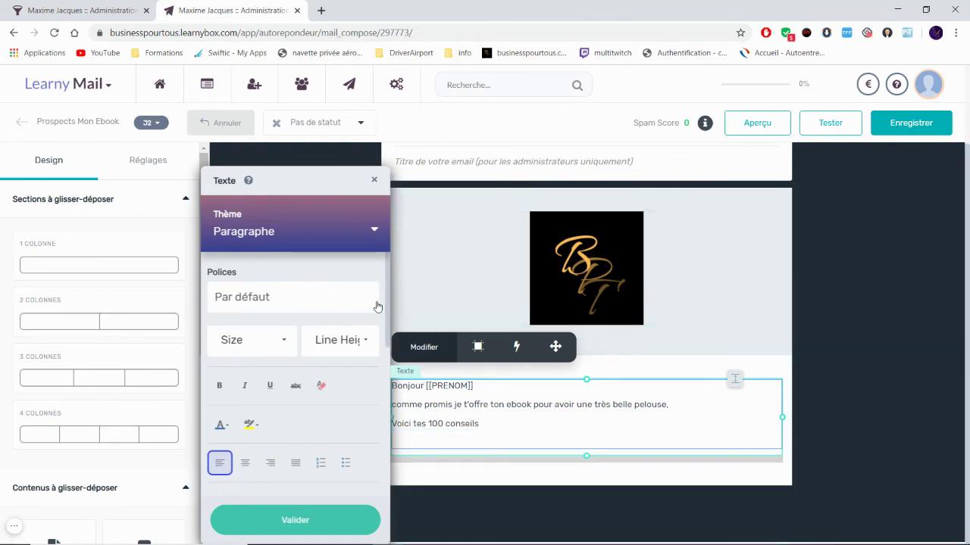
click(289, 520)
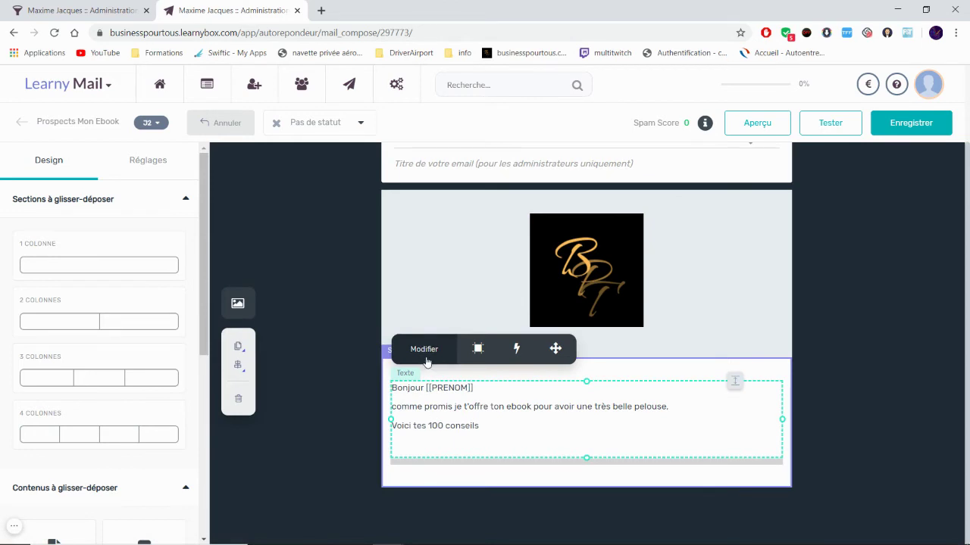
Step: Change the second line to 'Télécharge tes 100 conseils:' and validate the text
click(449, 452)
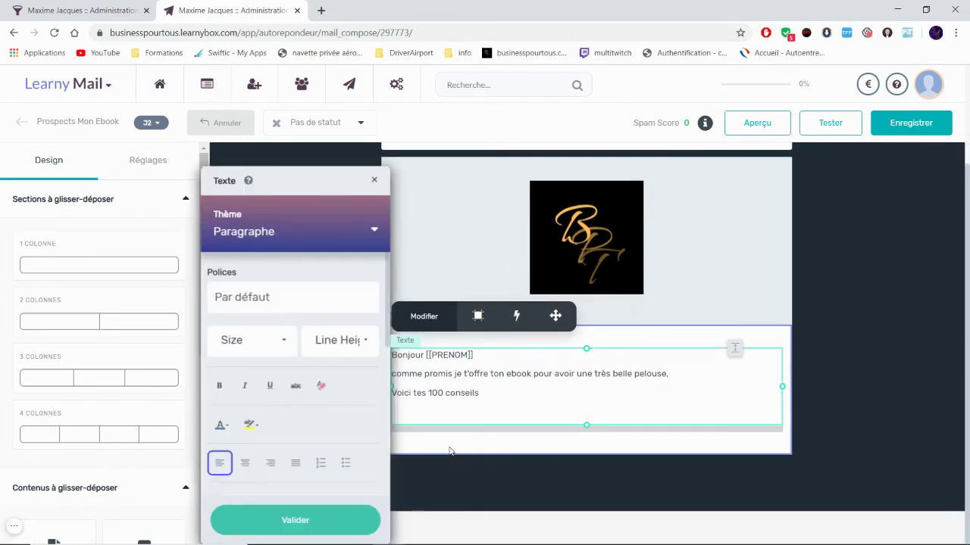
drag(479, 393, 401, 393)
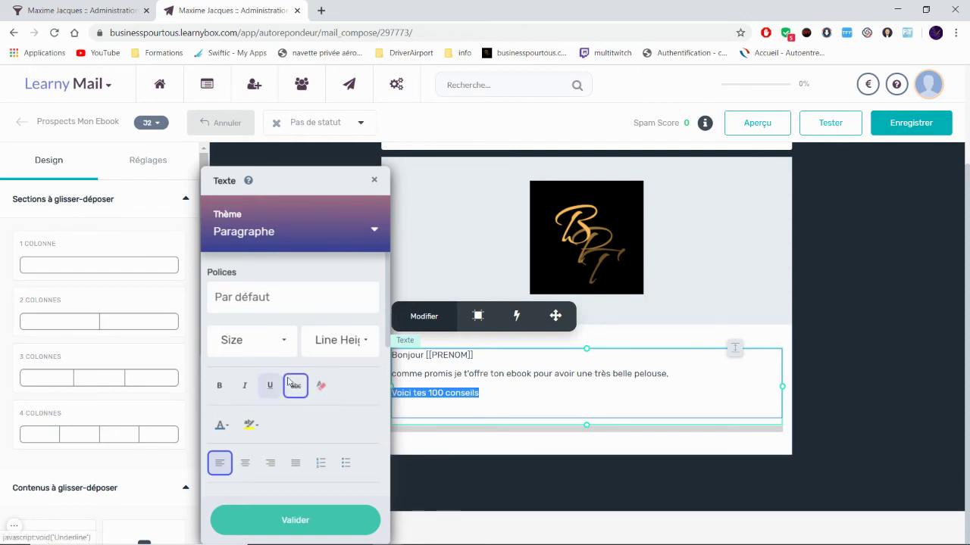
drag(227, 184, 172, 150)
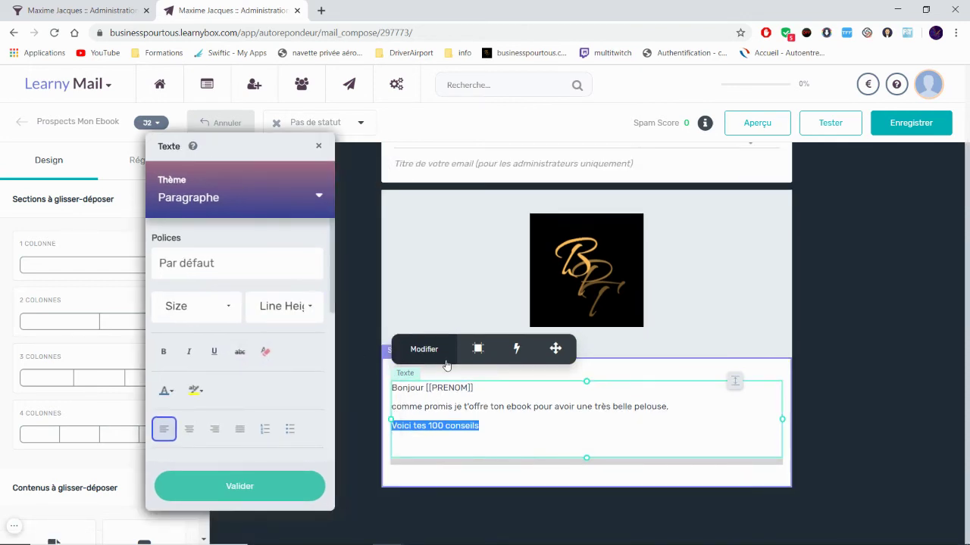
scroll(485, 407, up, 2)
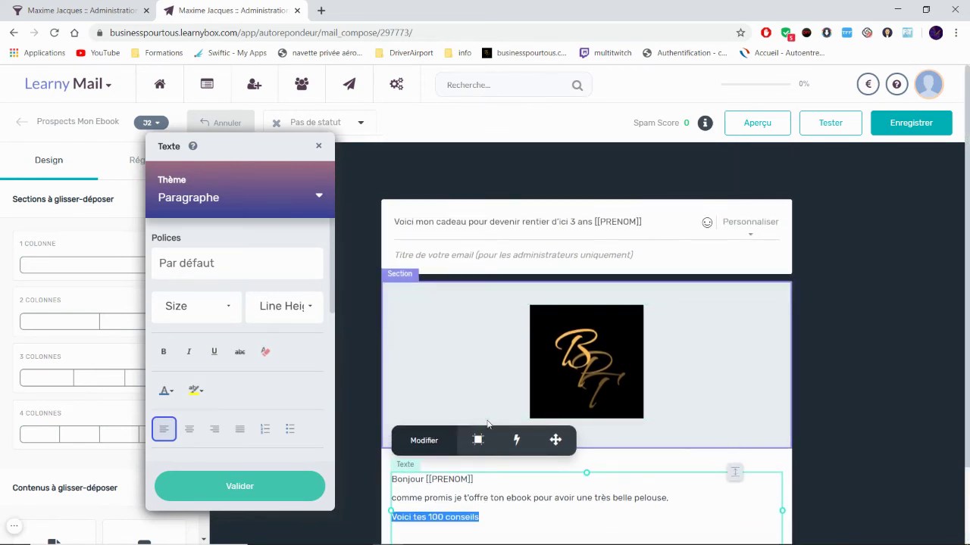
scroll(485, 407, down, 1)
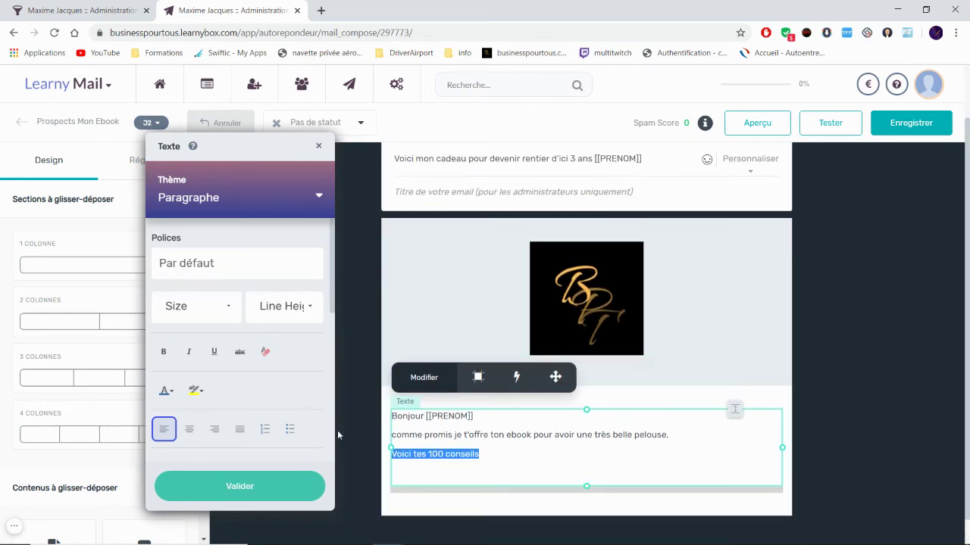
click(431, 383)
click(432, 384)
click(316, 474)
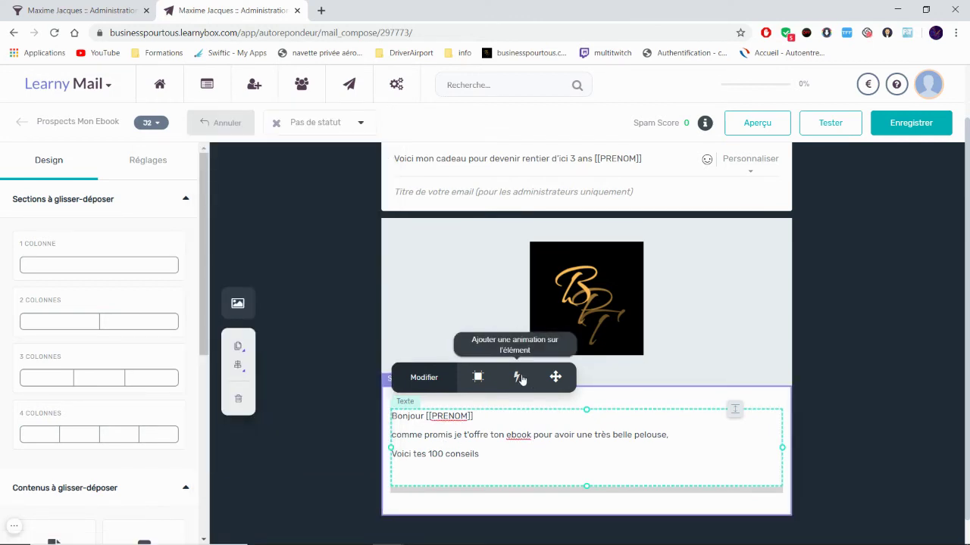
Step: Reopen the body text and check the available personalisation fields
click(498, 459)
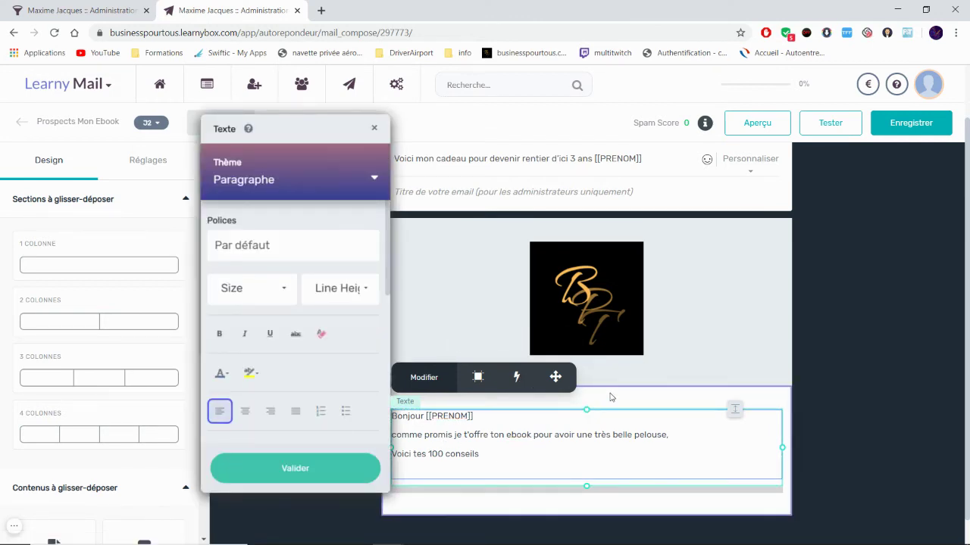
scroll(612, 396, up, 1)
click(738, 223)
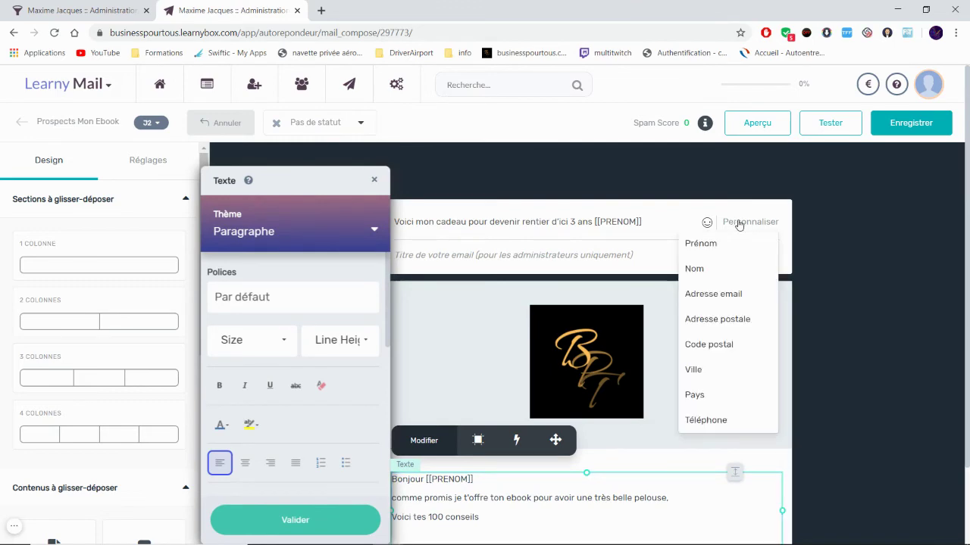
click(739, 225)
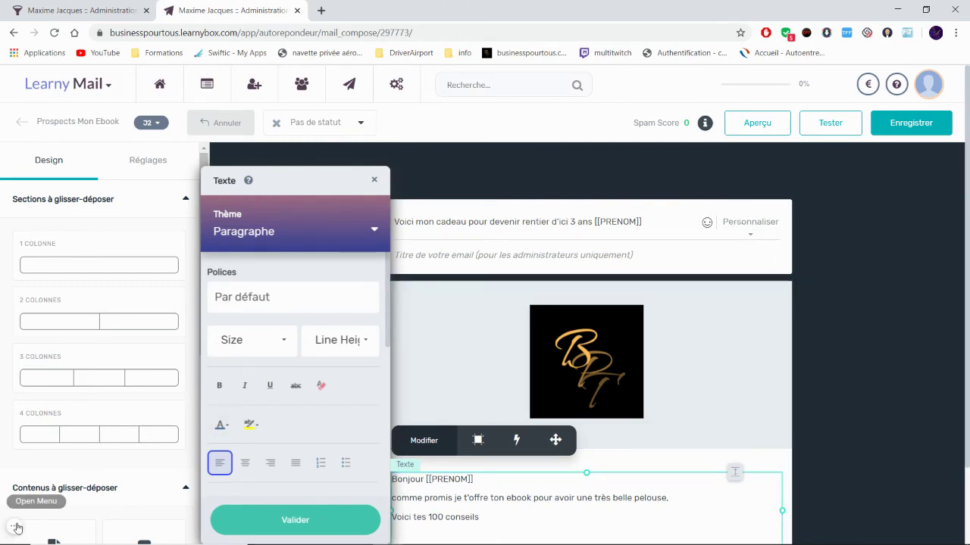
mouse_move(15, 526)
click(97, 526)
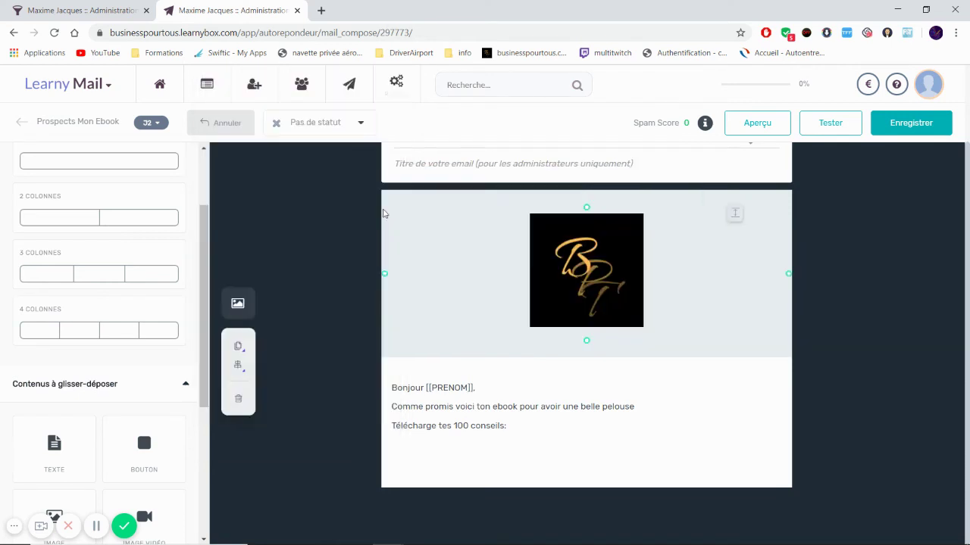
Step: Delete the logo image block from the top of the email and review the remaining body
click(380, 84)
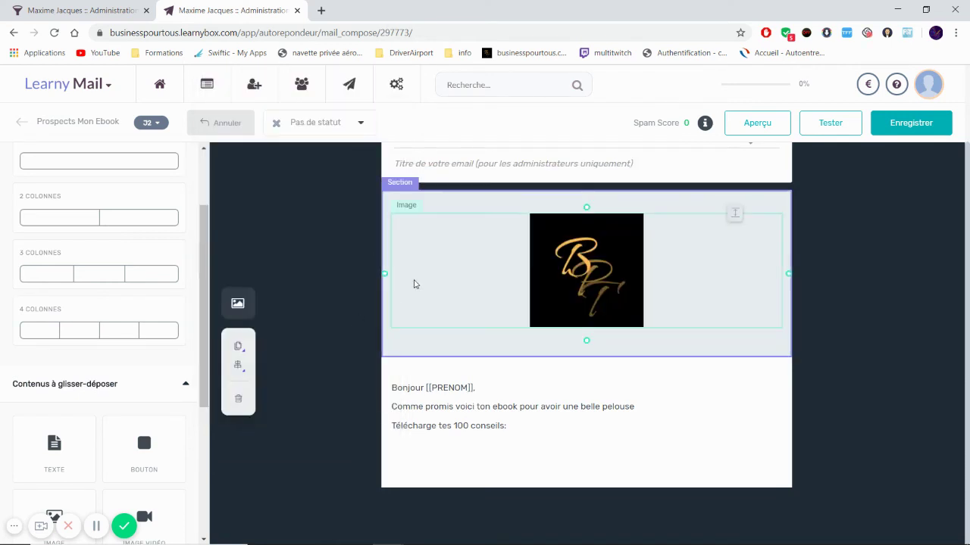
click(239, 400)
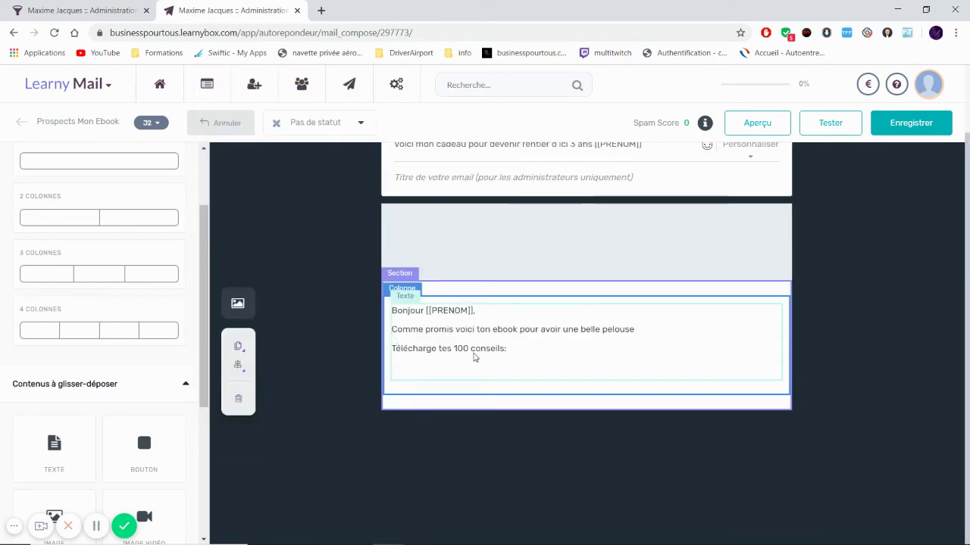
scroll(99, 318, up, 3)
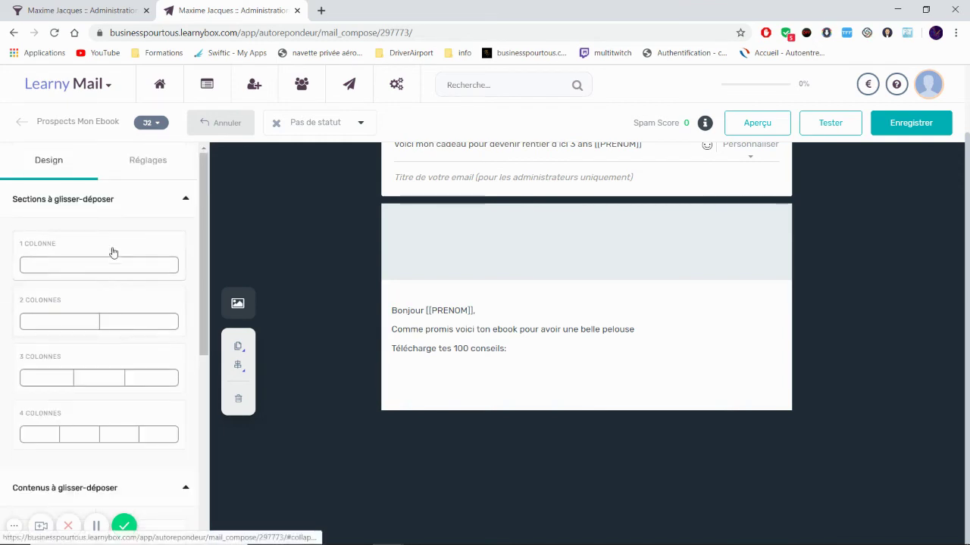
scroll(113, 252, down, 3)
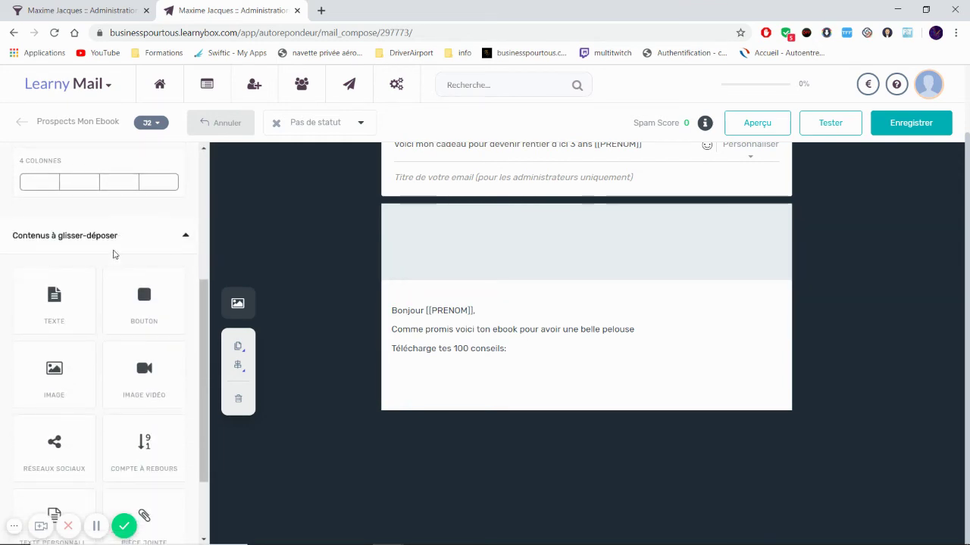
scroll(113, 254, down, 2)
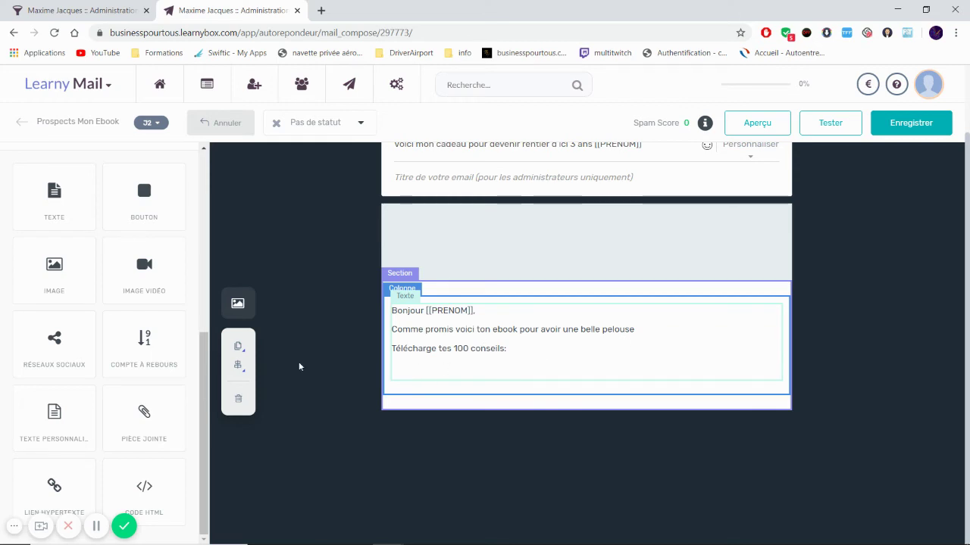
scroll(123, 226, up, 1)
scroll(126, 227, down, 1)
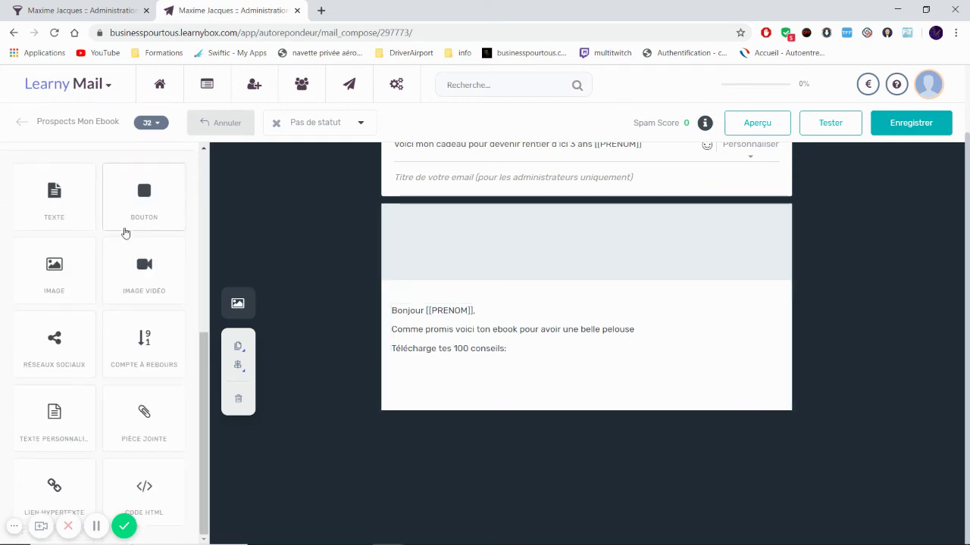
Step: Add a Pièce jointe block and upload '100 Conseils d_entretien des pelouses.pdf' from the Desktop
drag(143, 416, 453, 401)
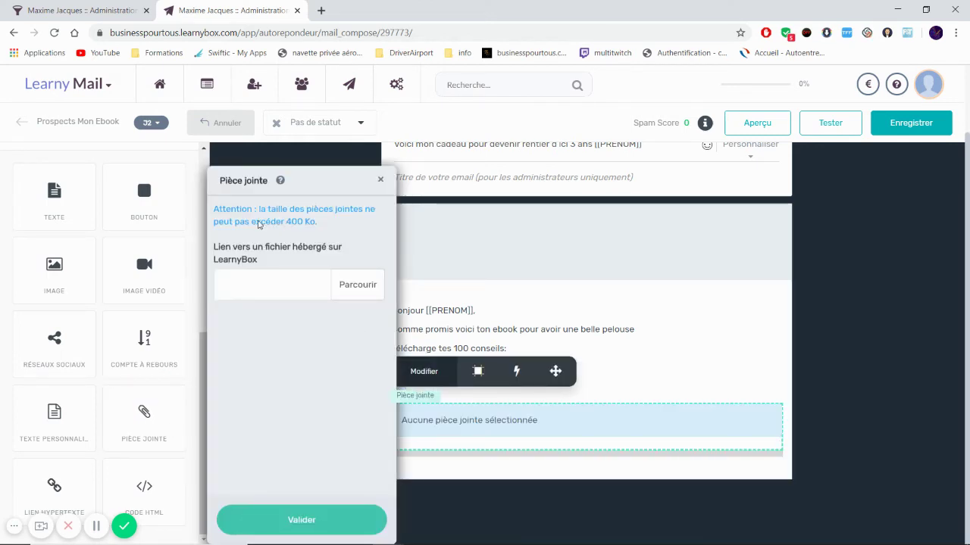
click(343, 285)
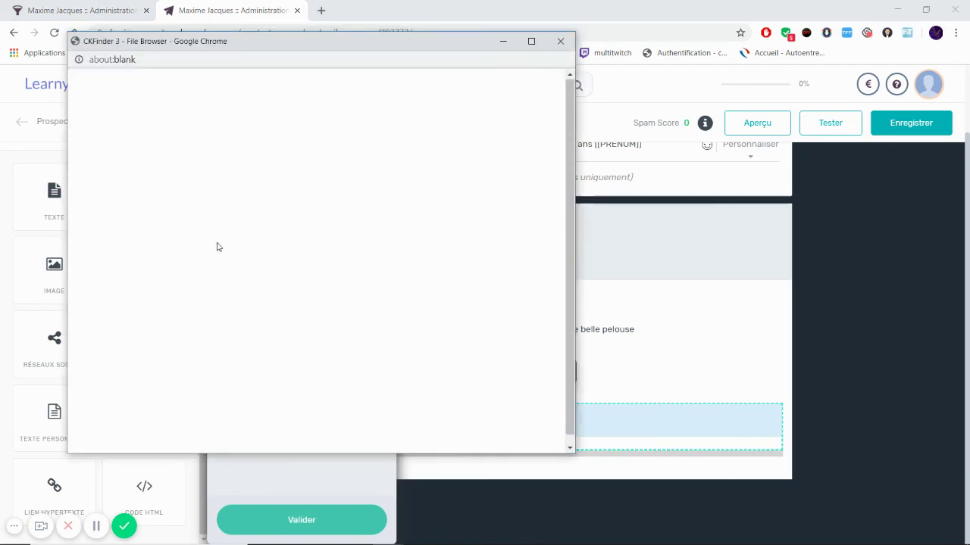
click(106, 83)
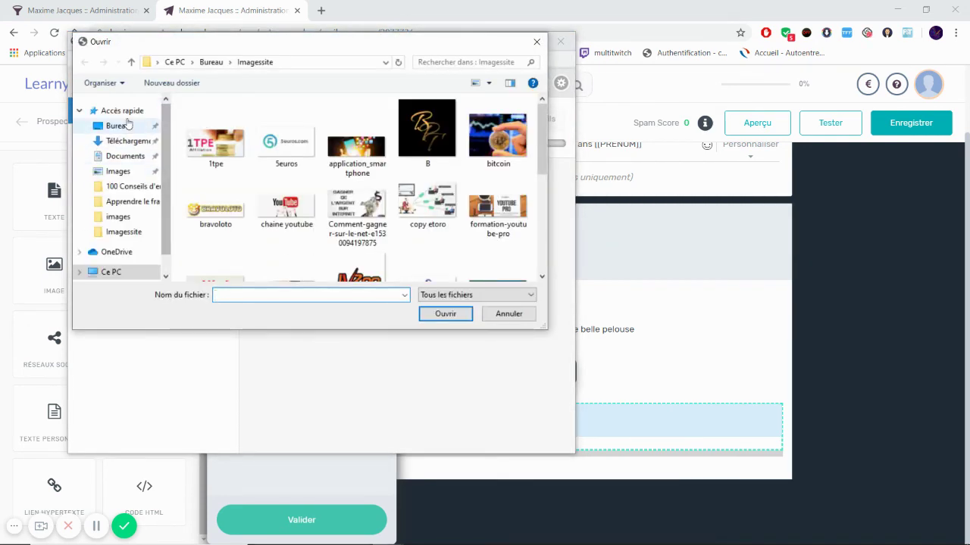
click(117, 126)
scroll(366, 151, down, 3)
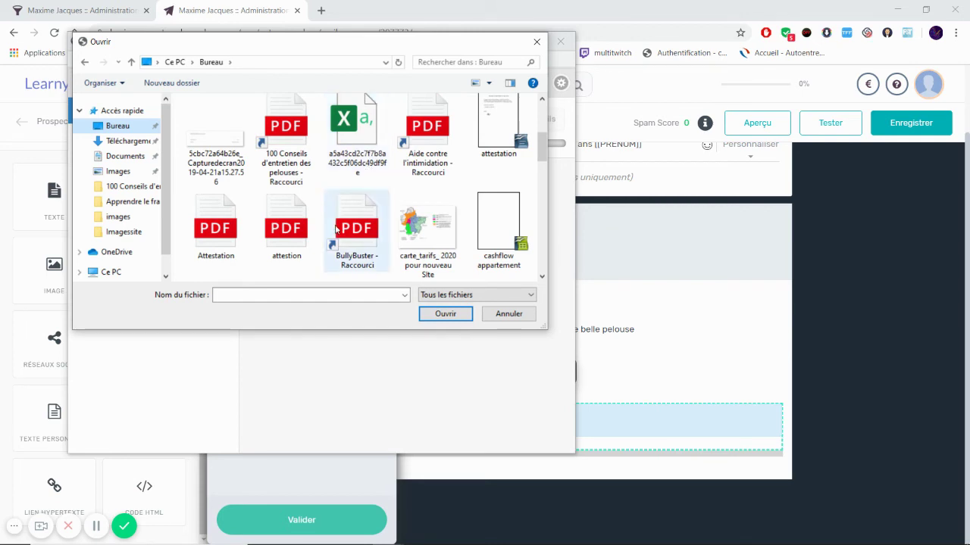
click(275, 123)
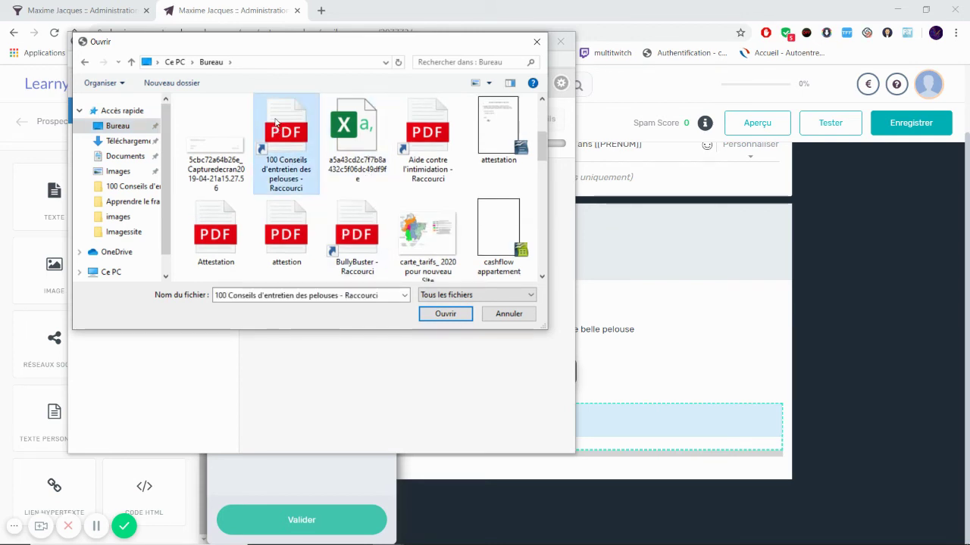
click(441, 314)
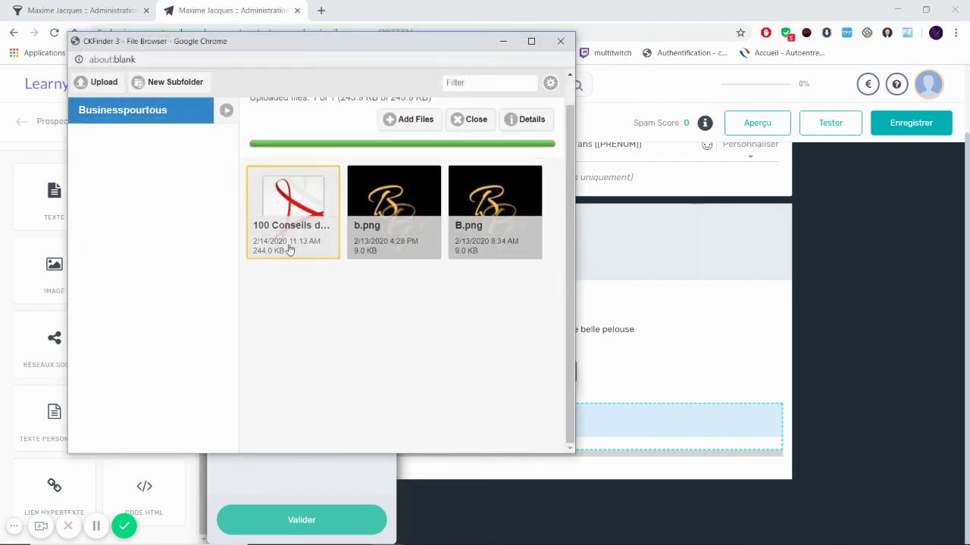
Step: Set the uploaded PDF as the attachment and save the email
double_click(298, 202)
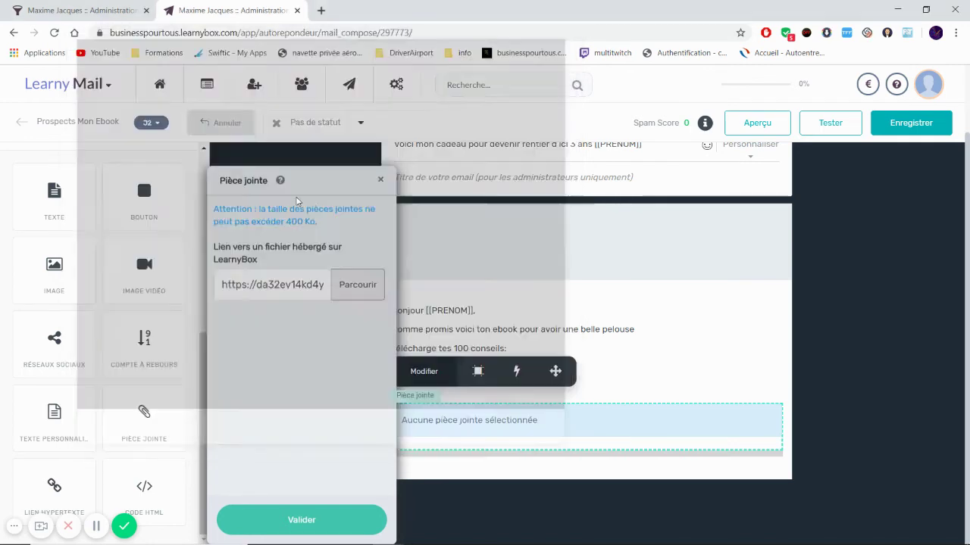
click(321, 513)
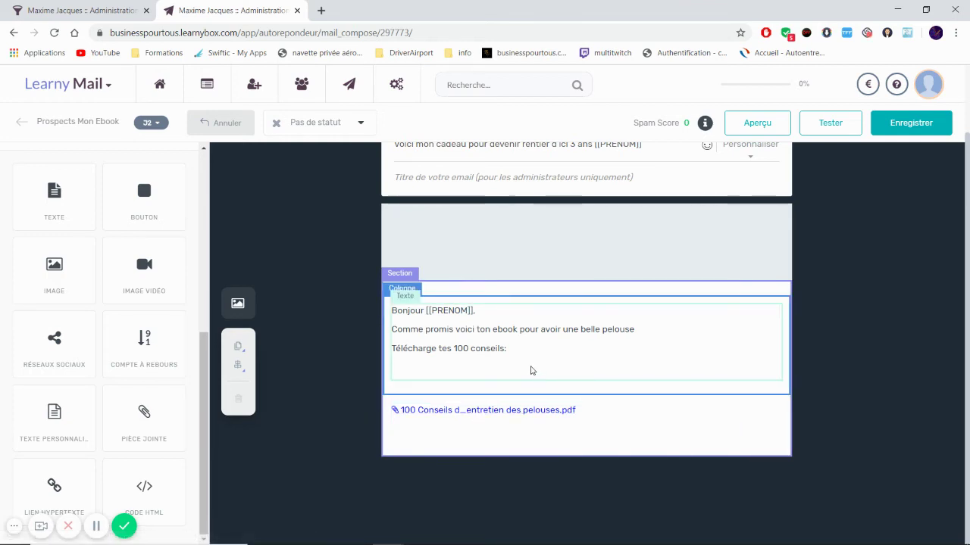
click(900, 125)
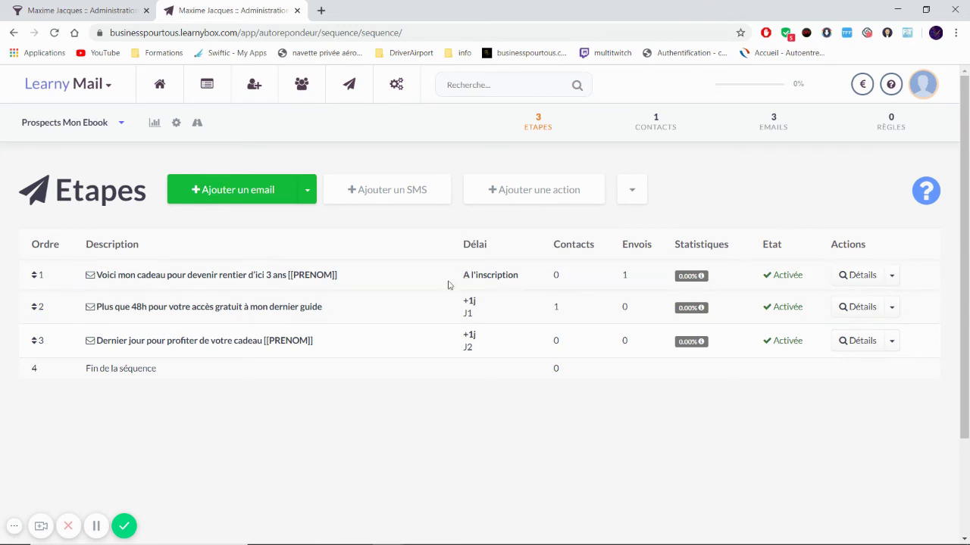
Step: Replace the first email's subject line with 'Voici ton ebook' and save
click(319, 276)
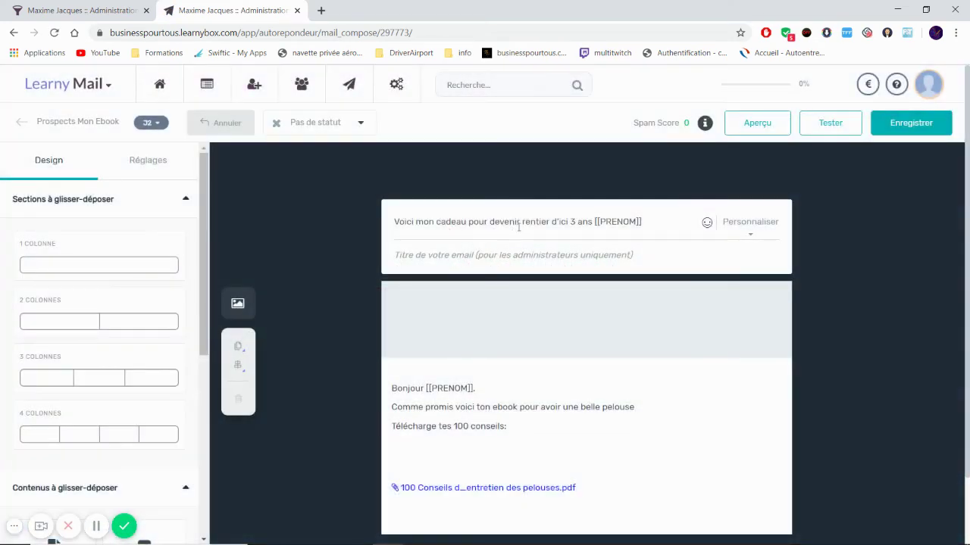
drag(641, 222, 375, 223)
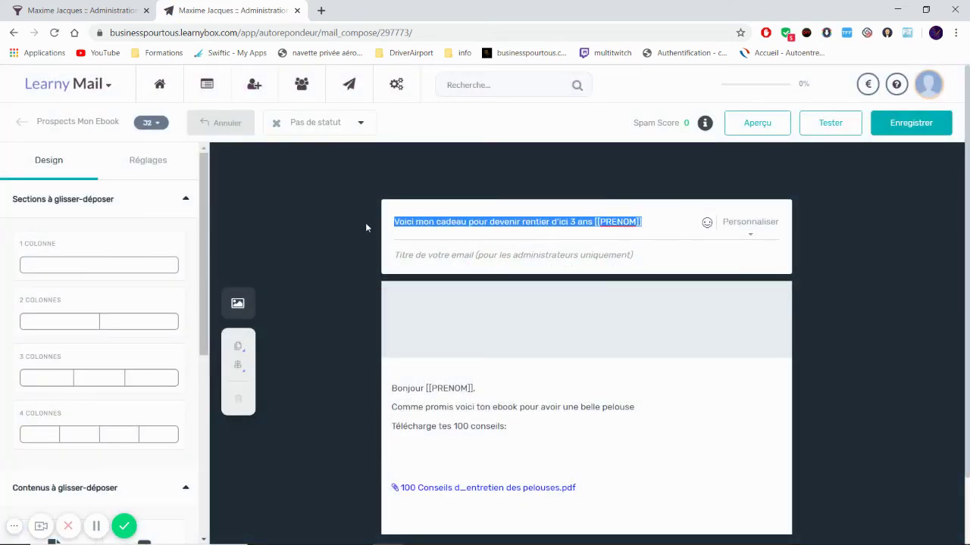
text(Voici ton ebook)
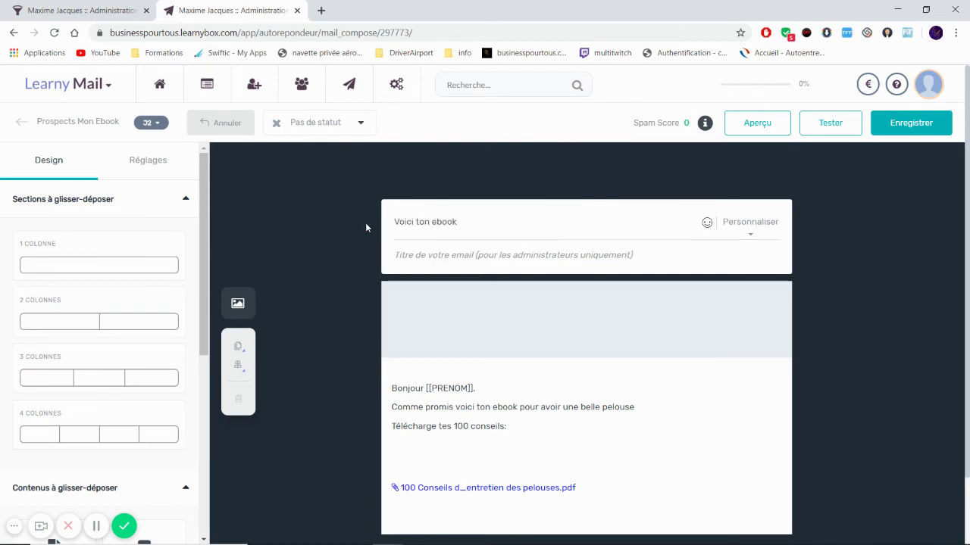
click(891, 128)
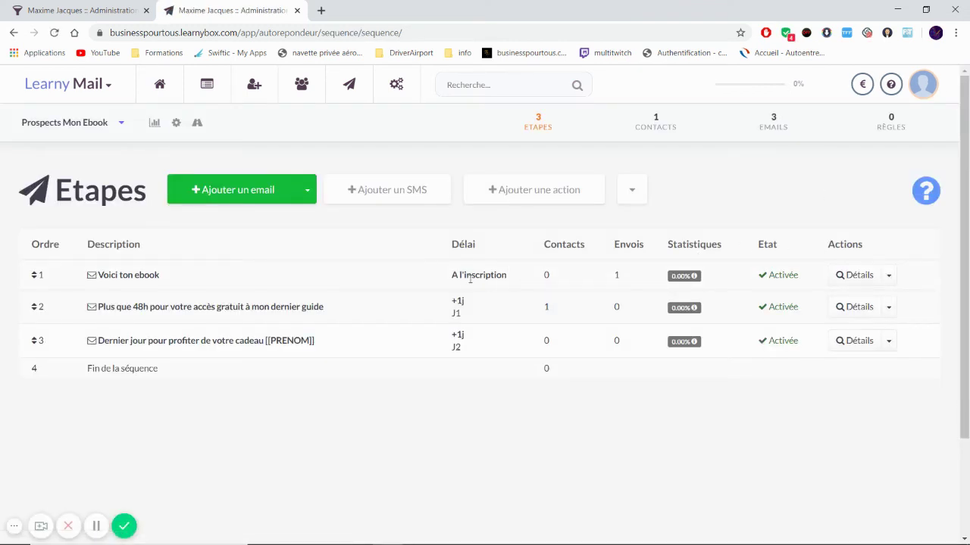
Step: From the Mon Ebook funnel overview, open the Confirmation d'inscription page in the page builder
click(73, 12)
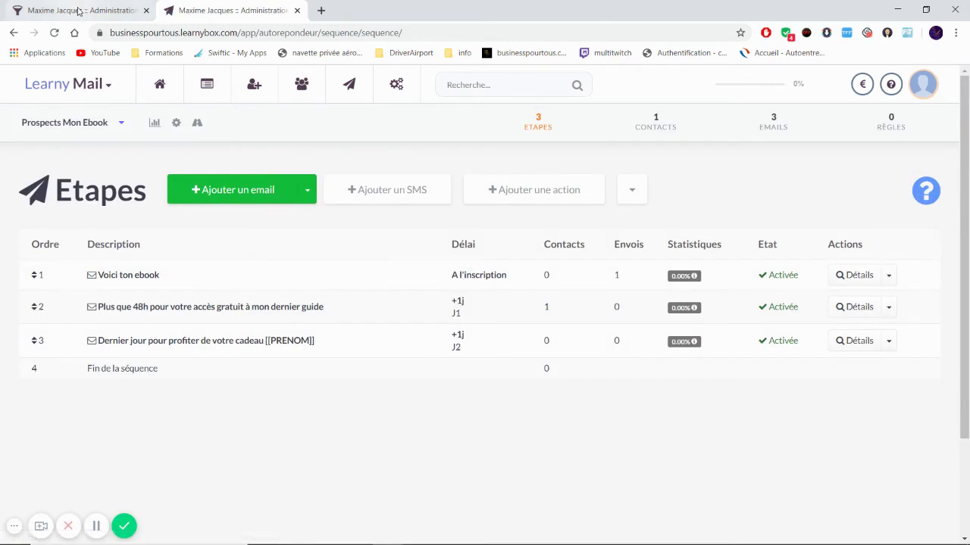
scroll(642, 381, down, 2)
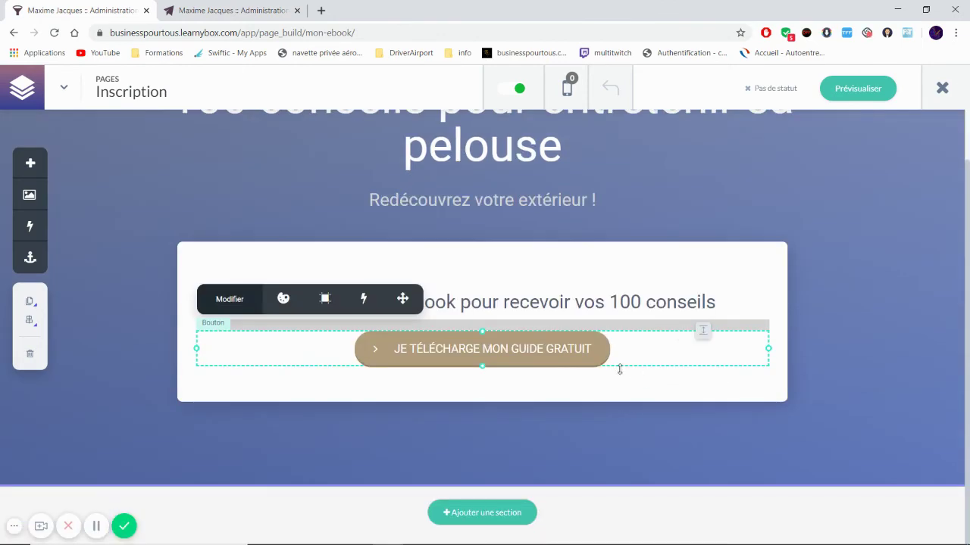
scroll(619, 369, up, 2)
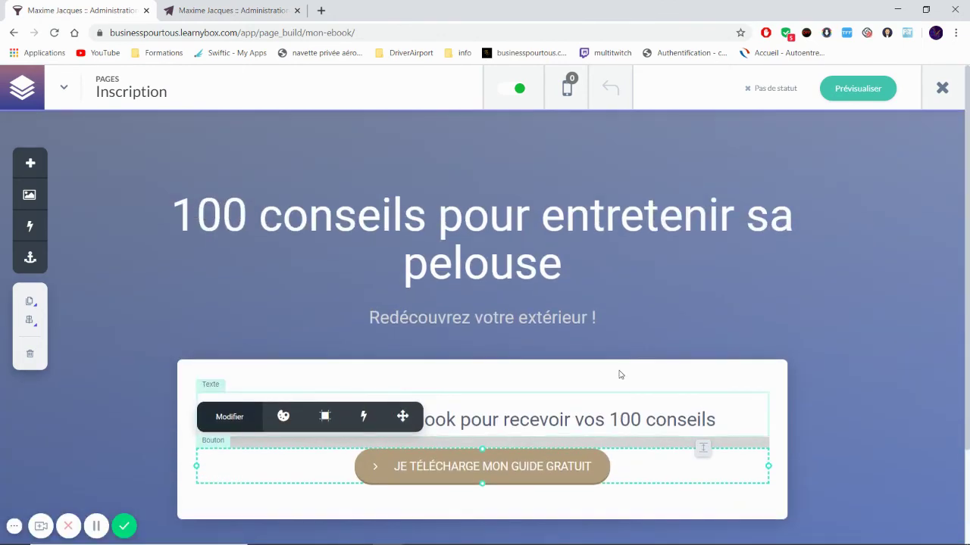
click(942, 88)
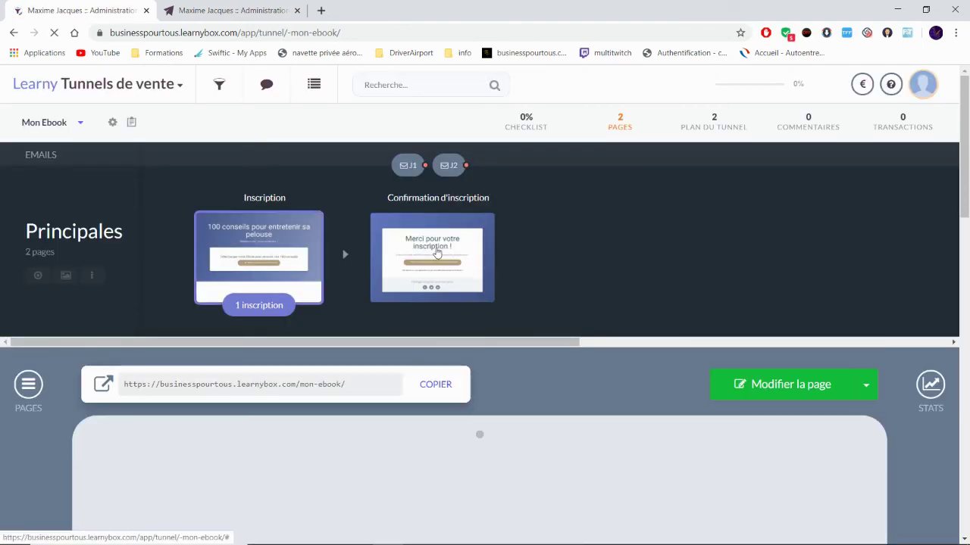
click(437, 254)
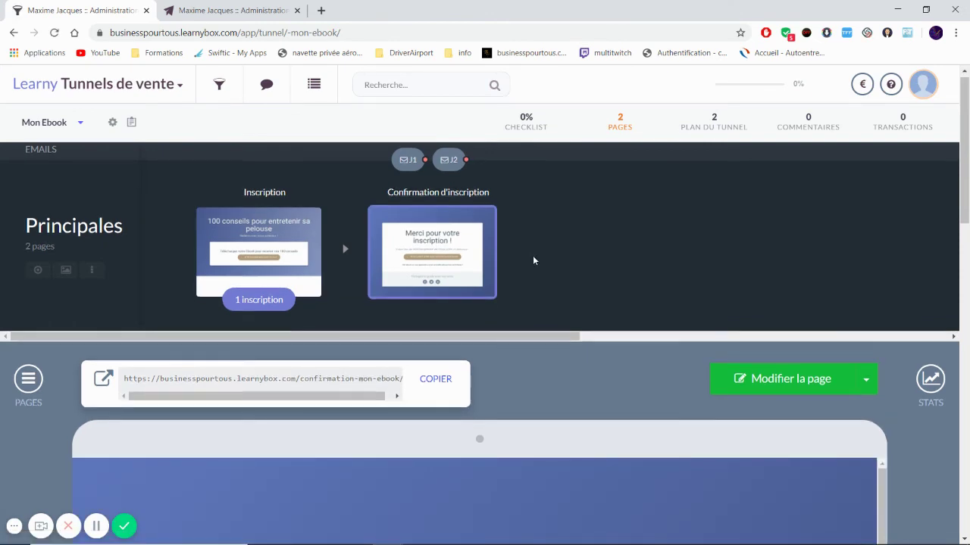
scroll(532, 260, down, 5)
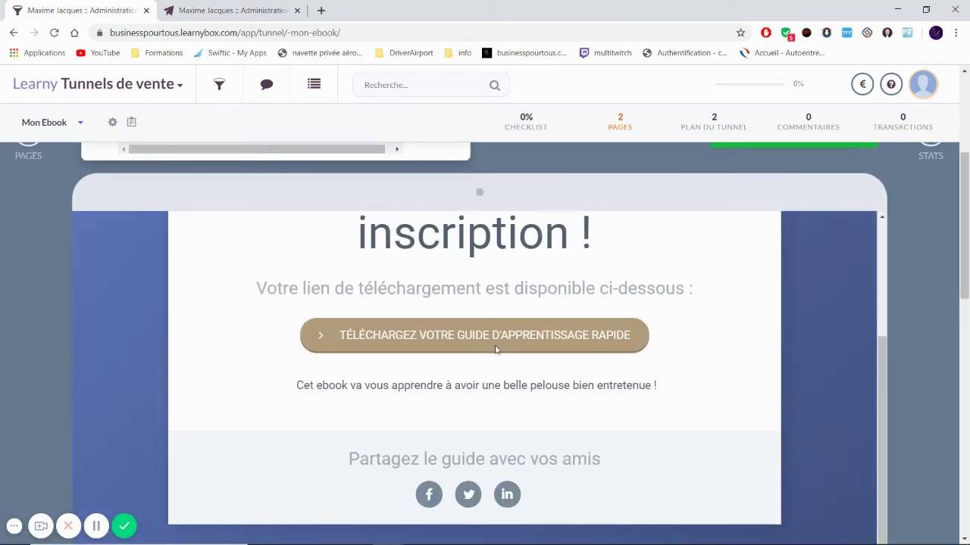
scroll(884, 194, up, 3)
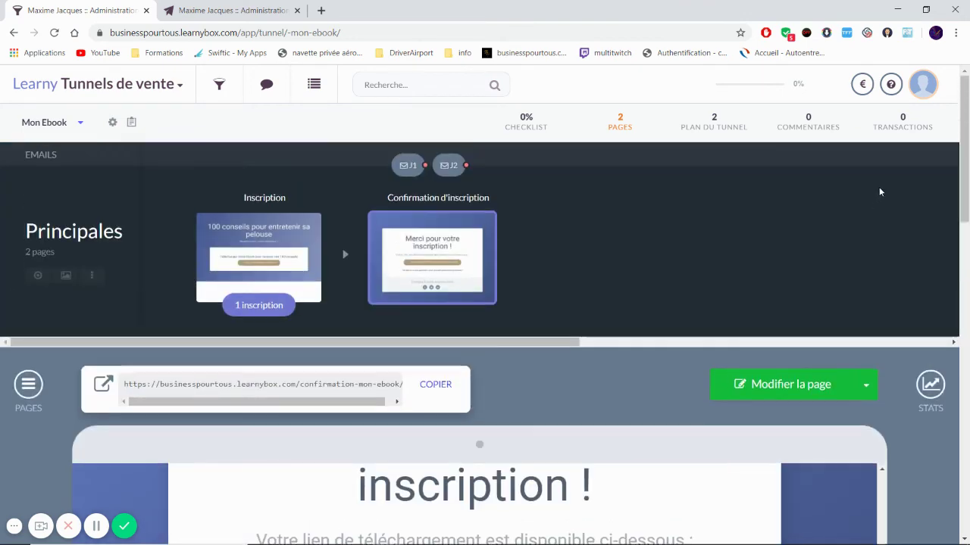
click(791, 385)
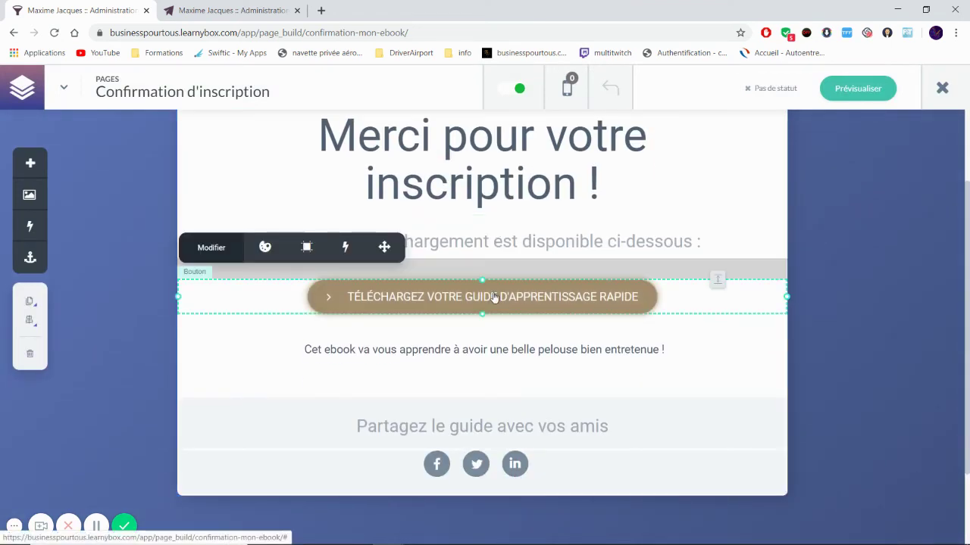
Step: Delete the download button and the 'Votre lien' text line from the confirmation page
click(494, 298)
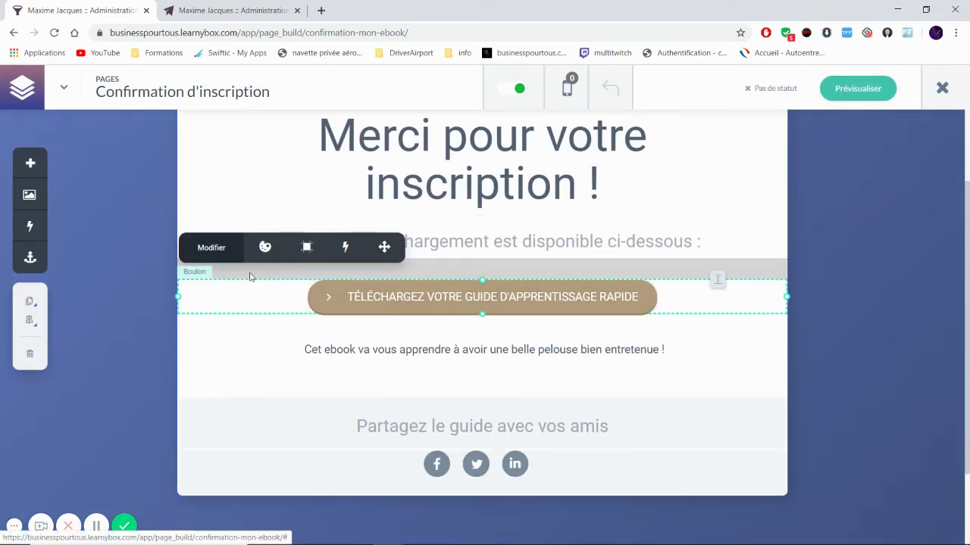
click(30, 356)
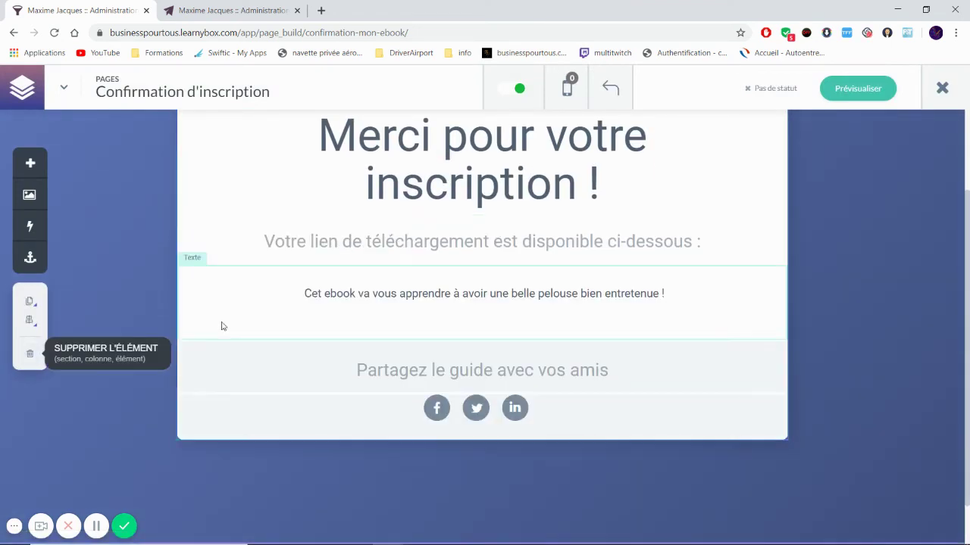
click(351, 245)
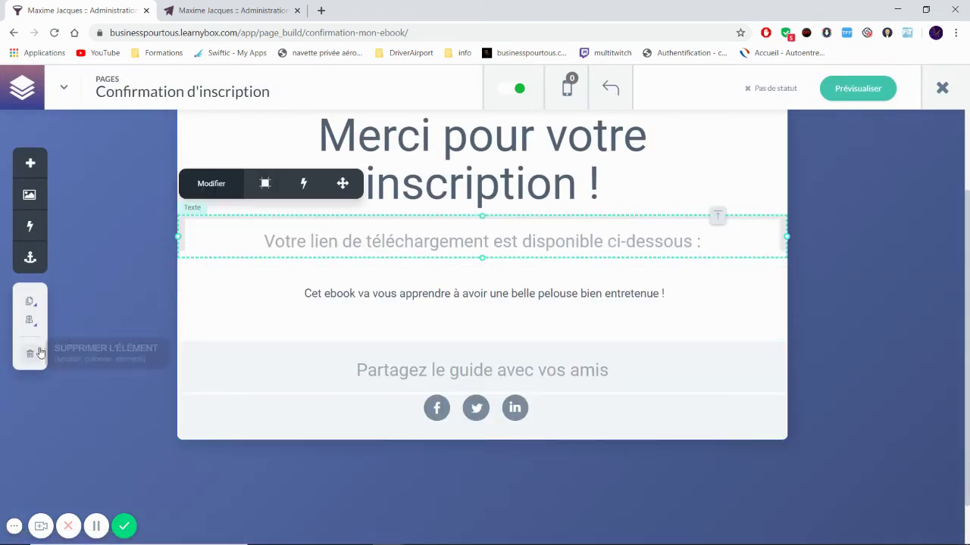
click(30, 353)
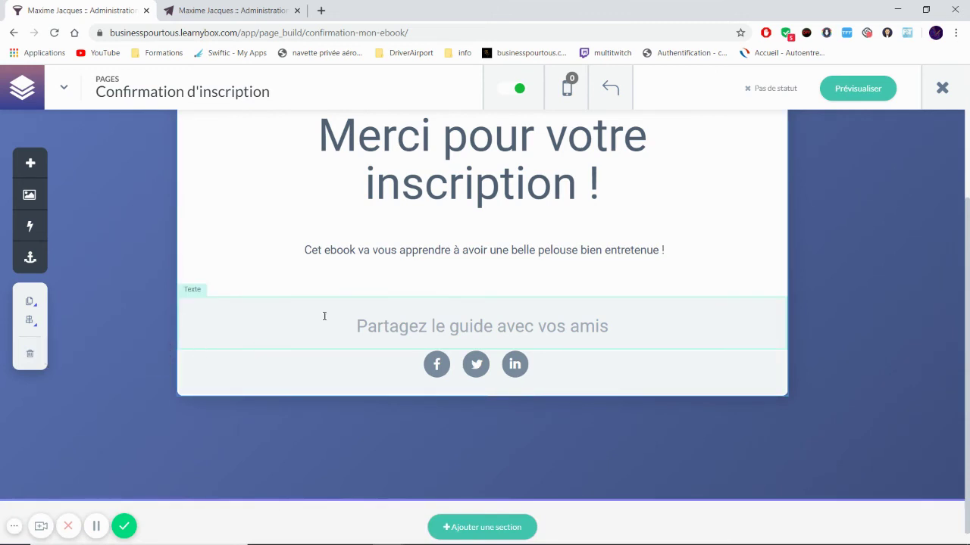
Step: Add "Vous allez recevoir votre ebook par mail d'ici quelques minutes" to the text block and preview
click(382, 250)
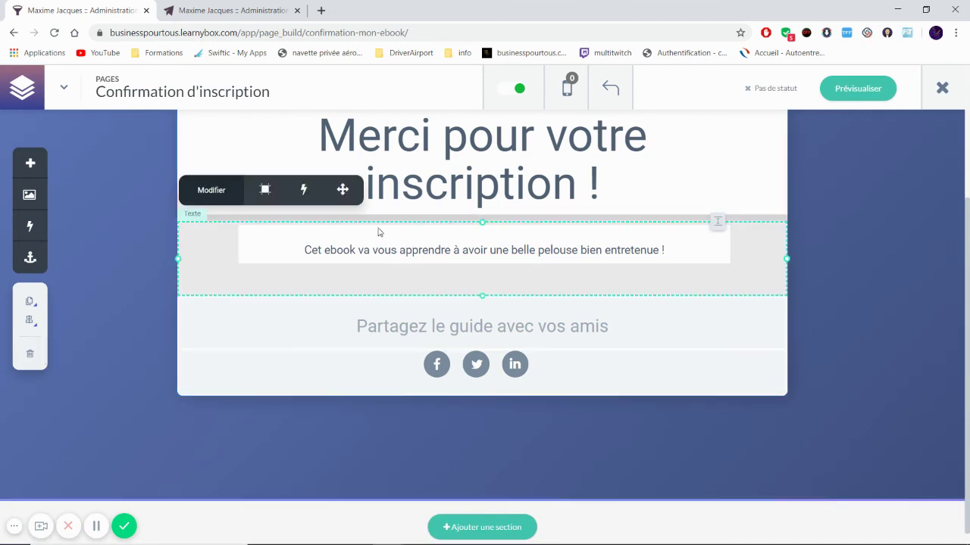
click(304, 248)
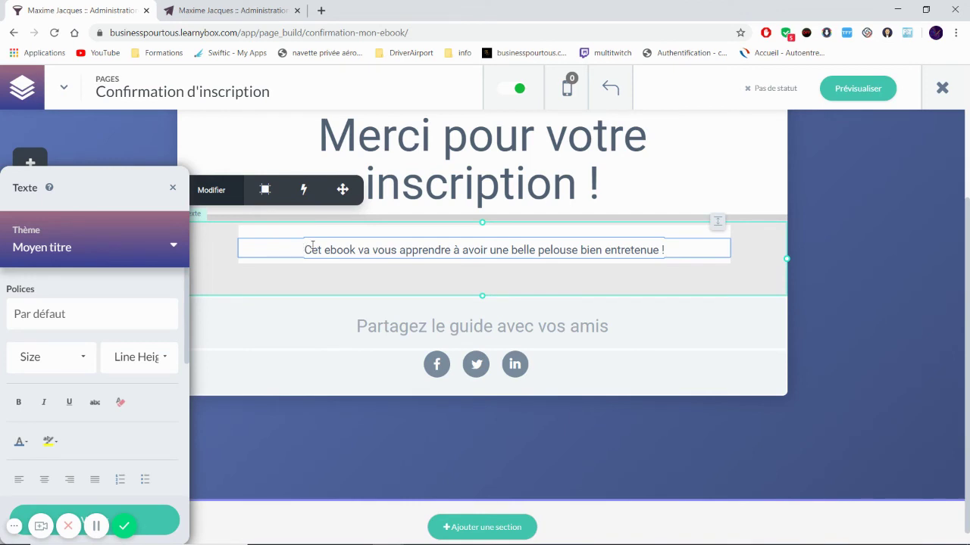
key(Return)
key(Return)
key(Return)
text(Vo)
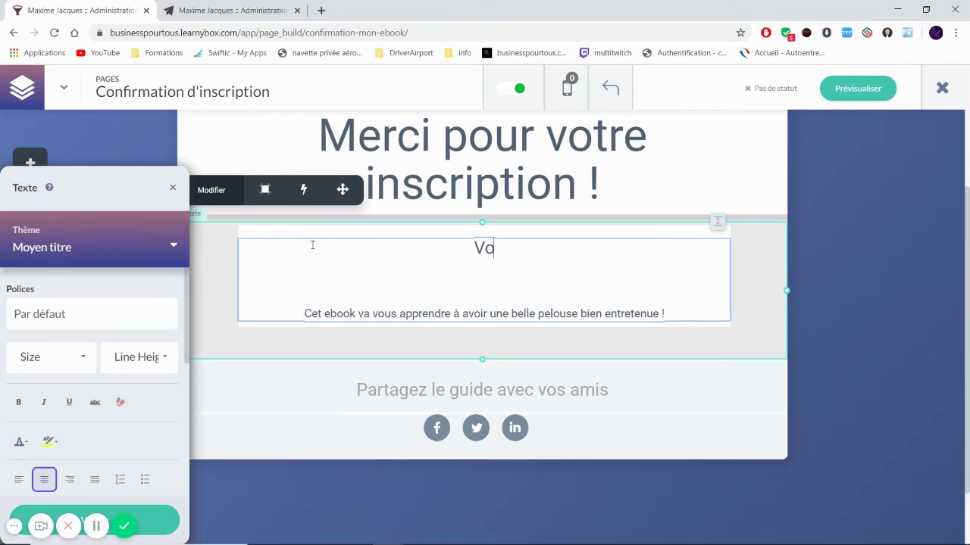
text(us allez )
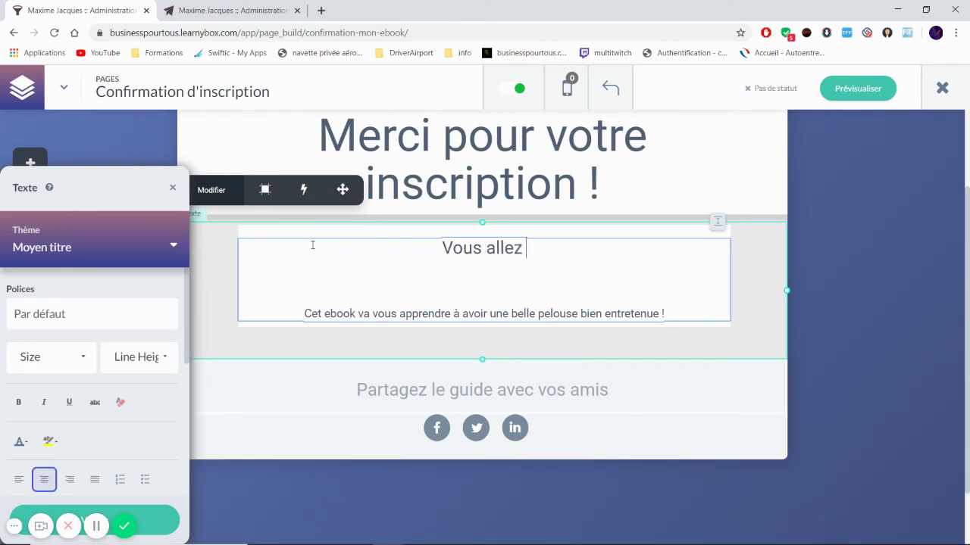
text(recevoir votre e)
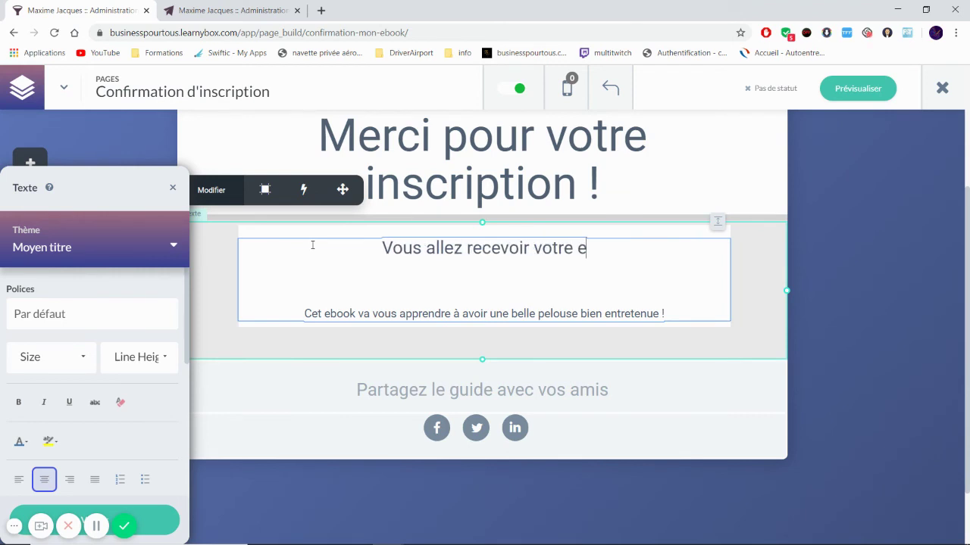
text(book par mail )
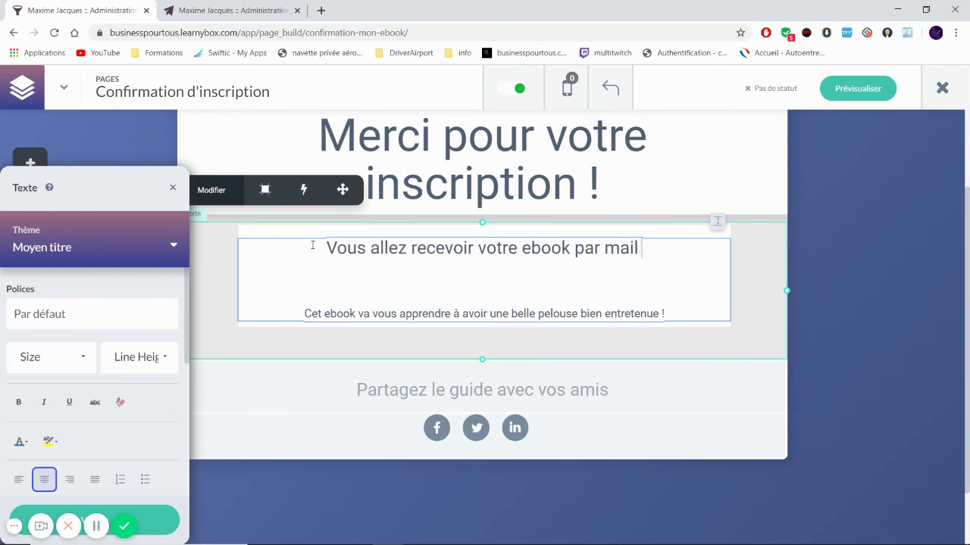
text(d'ici quelques minutes)
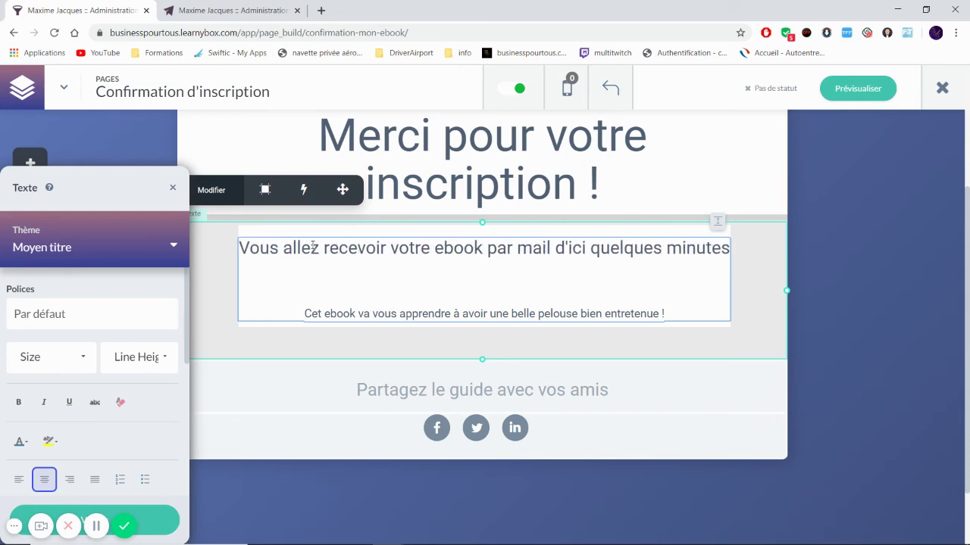
click(853, 266)
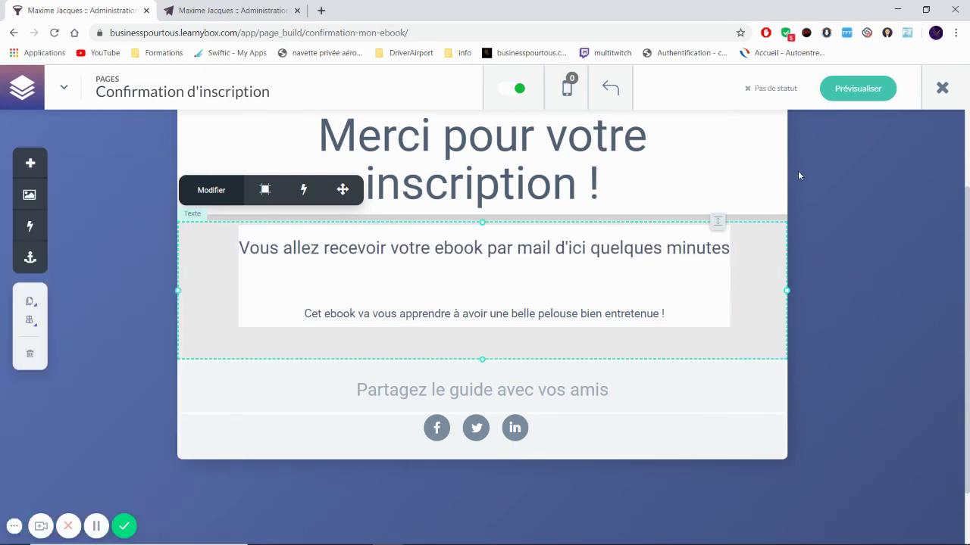
click(870, 91)
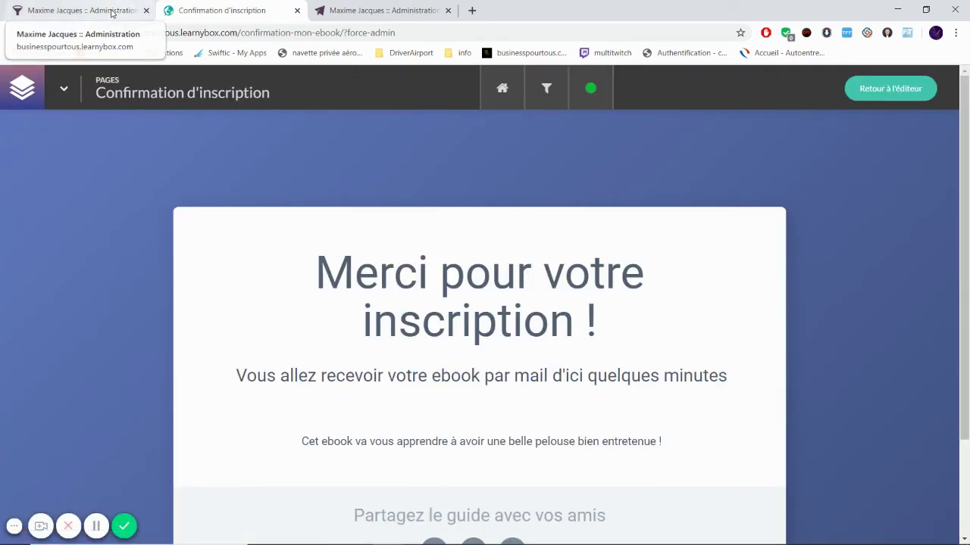
Step: Copy the Inscription page's public link from the funnel and open a new browser tab
click(111, 13)
click(941, 88)
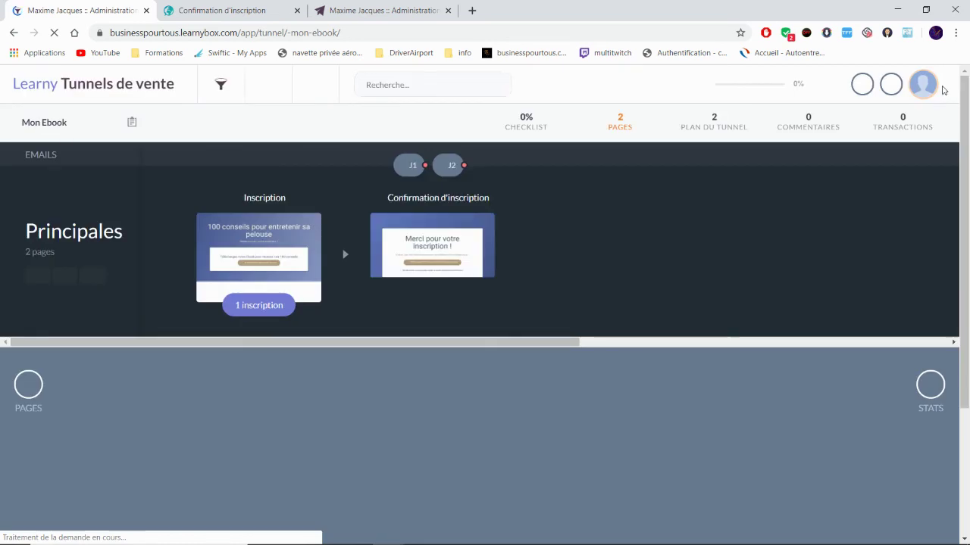
click(269, 248)
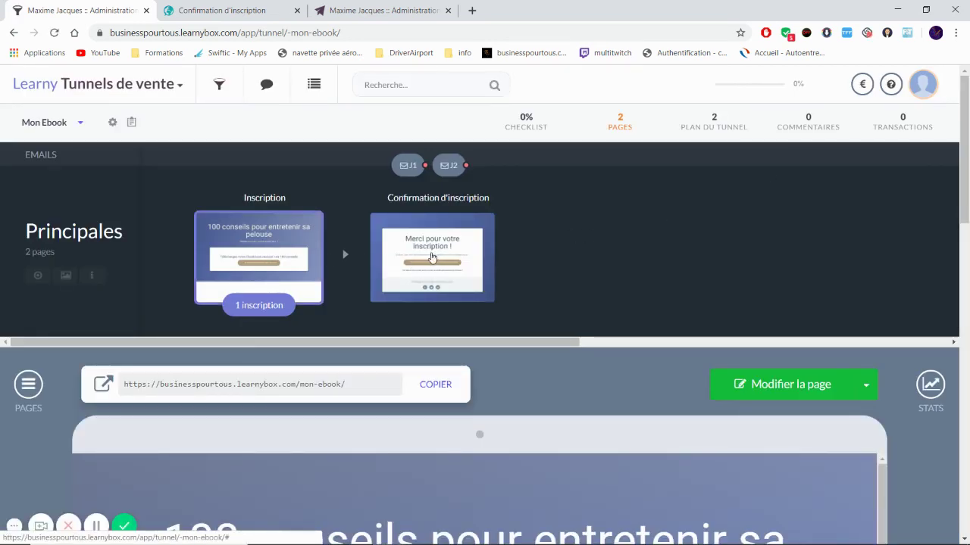
scroll(428, 256, down, 2)
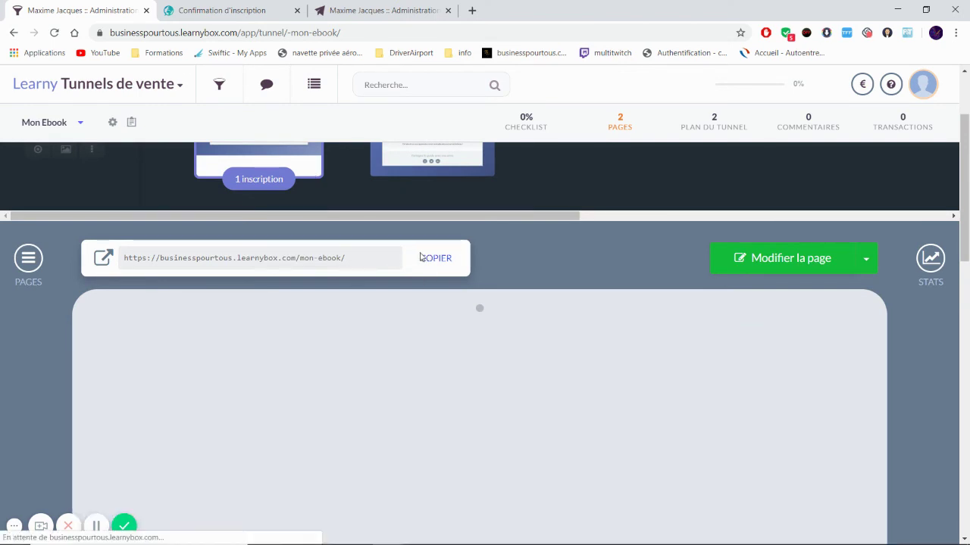
click(443, 259)
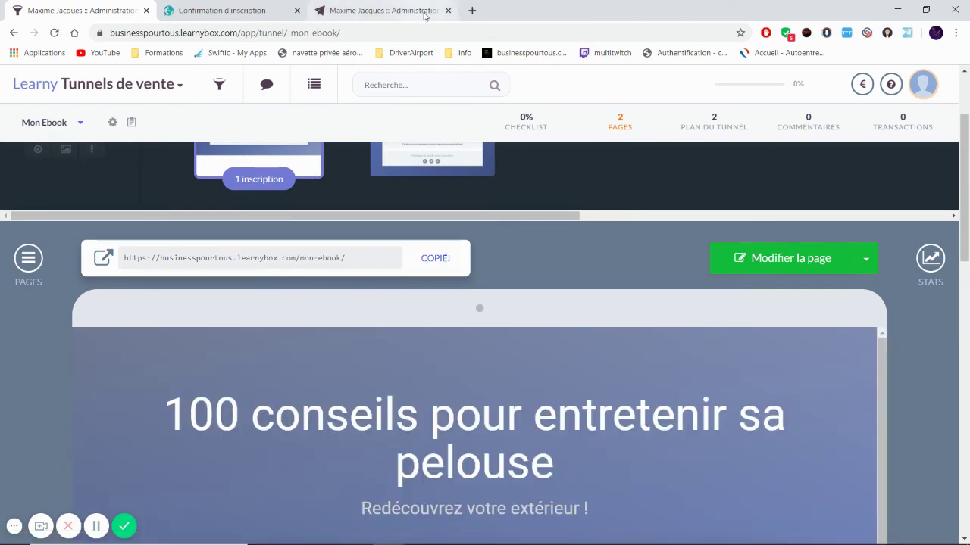
click(472, 10)
Step: Load the pasted Mon Ebook signup page and open its JE TÉLÉCHARGE MON GUIDE GRATUIT form
text(https://businesspourtous.learnybox.com/mon-ebook/)
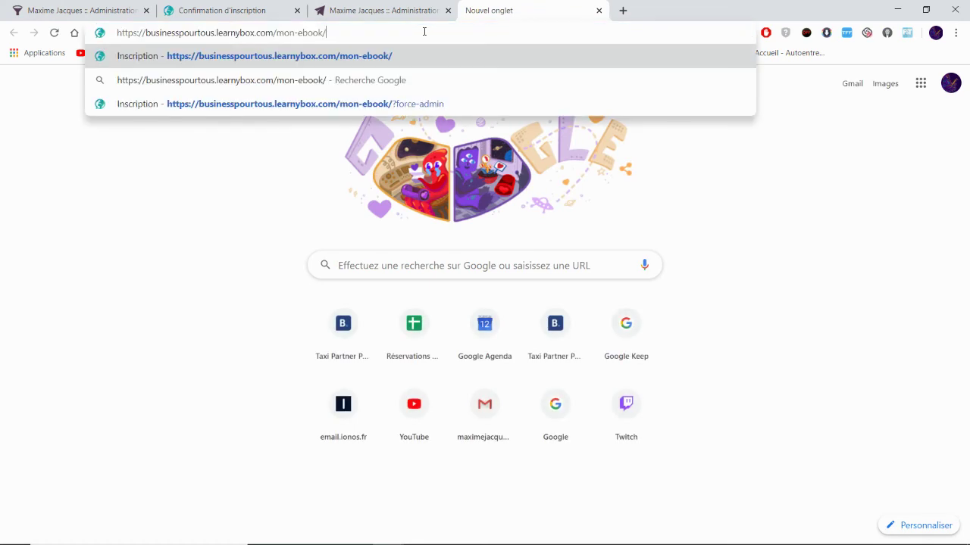
key(Return)
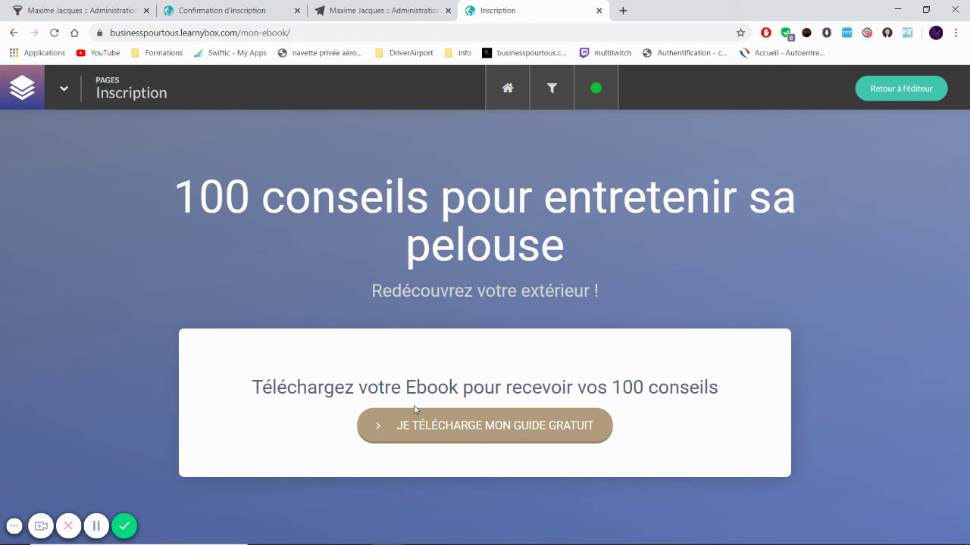
key(Menu)
click(94, 413)
click(470, 426)
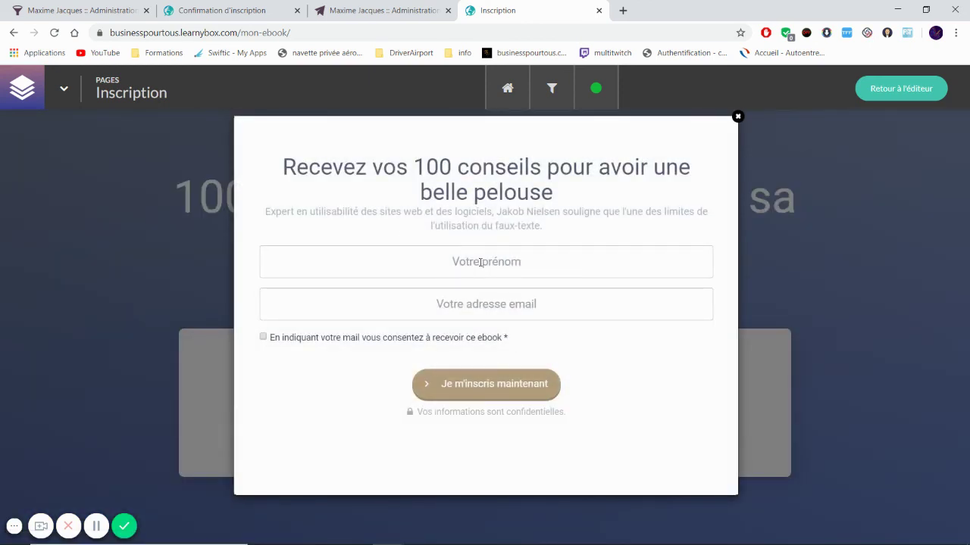
Step: Fill in a test first name and e-mail, tick consent, and submit Je m'inscris maintenant
click(481, 262)
text(Maxime)
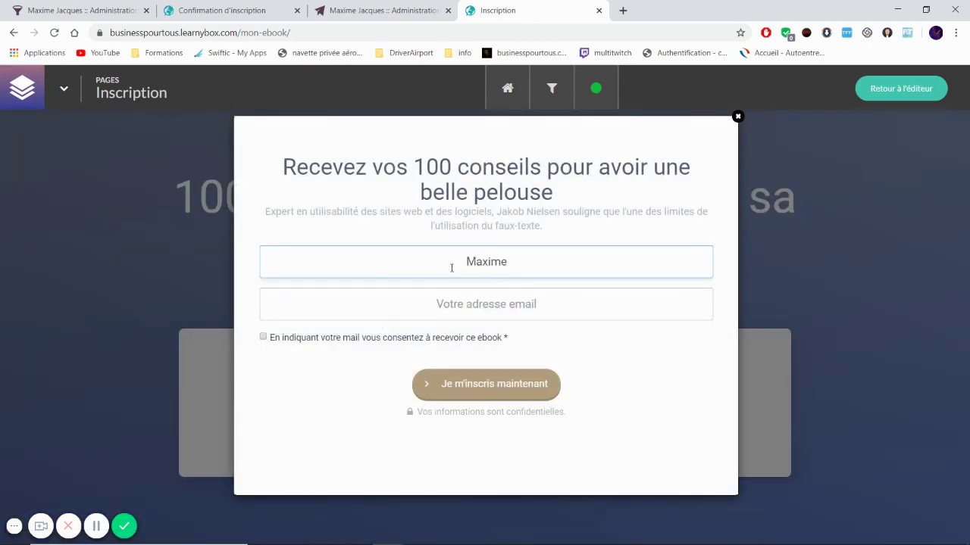
click(465, 300)
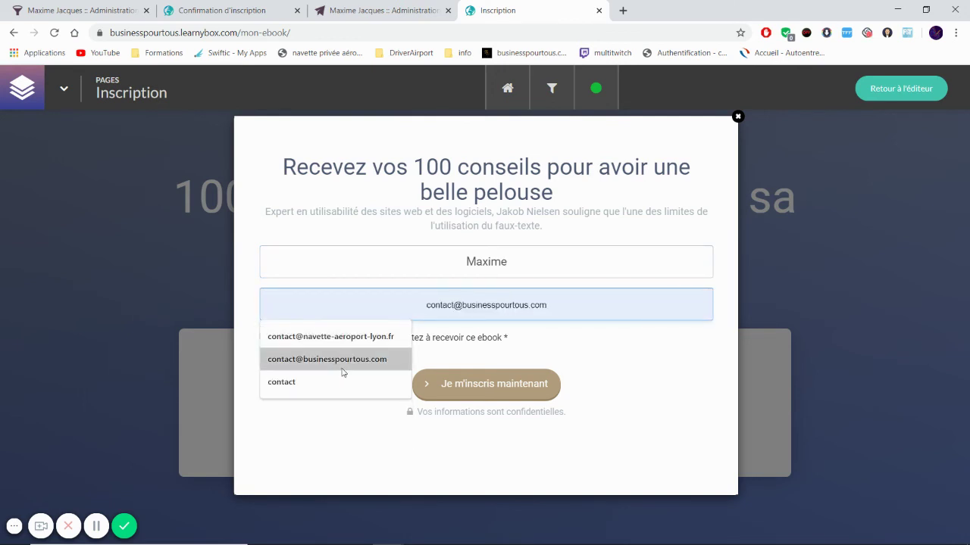
click(342, 359)
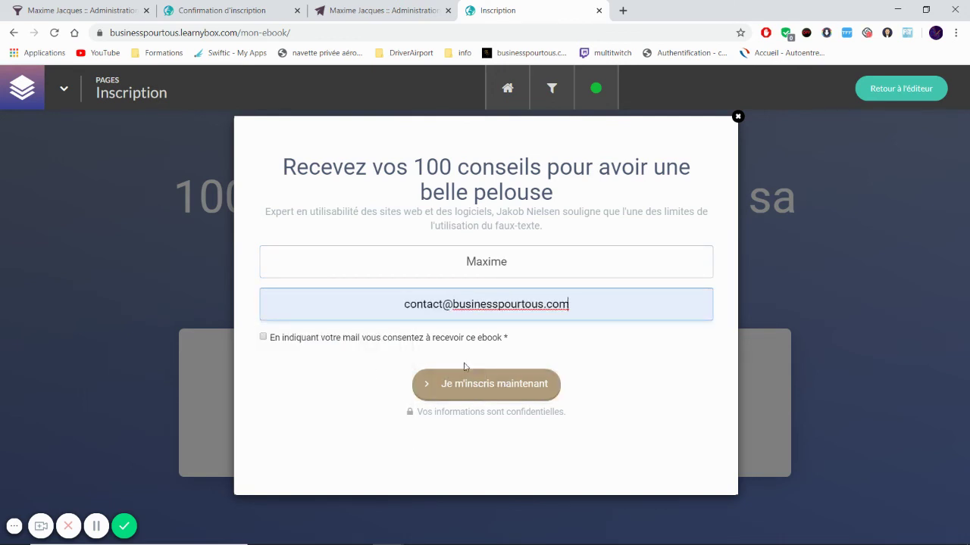
click(404, 337)
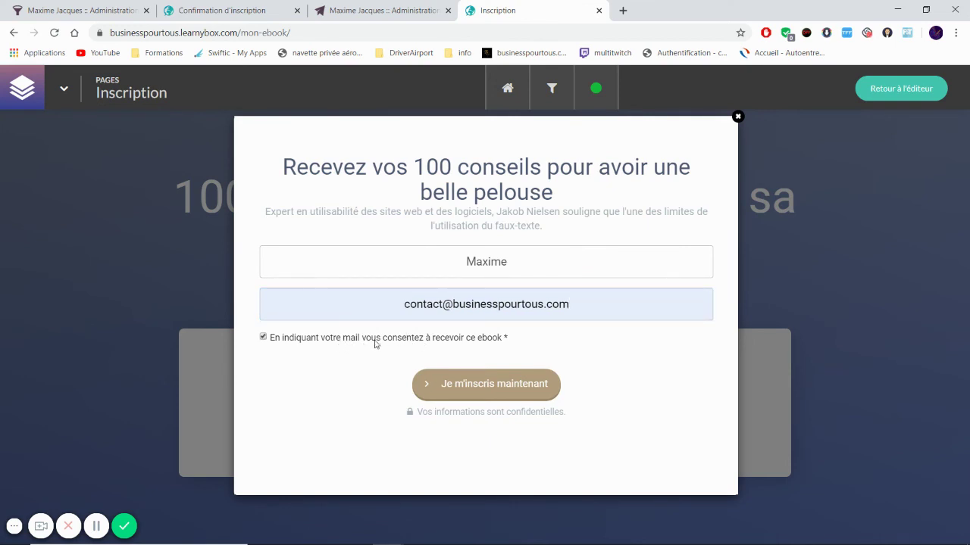
click(375, 343)
click(447, 388)
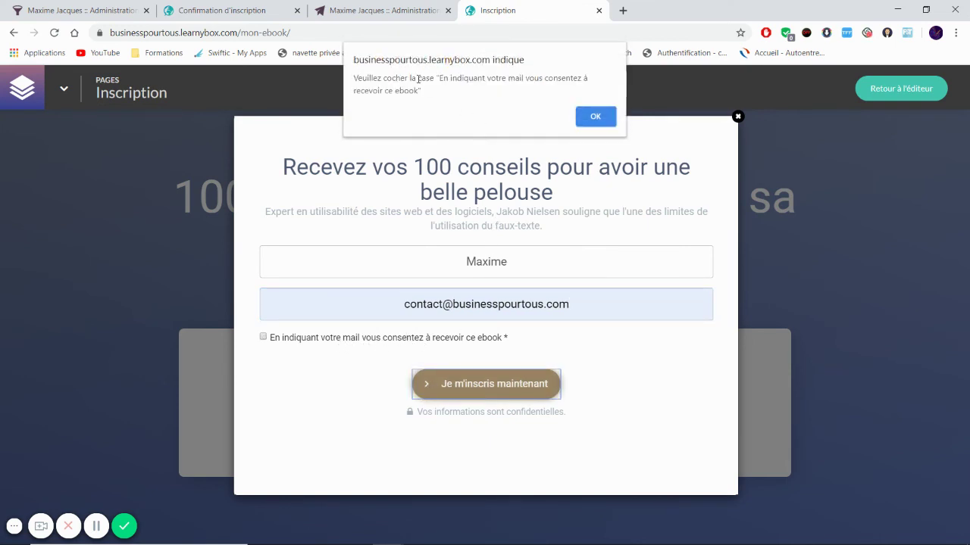
click(594, 117)
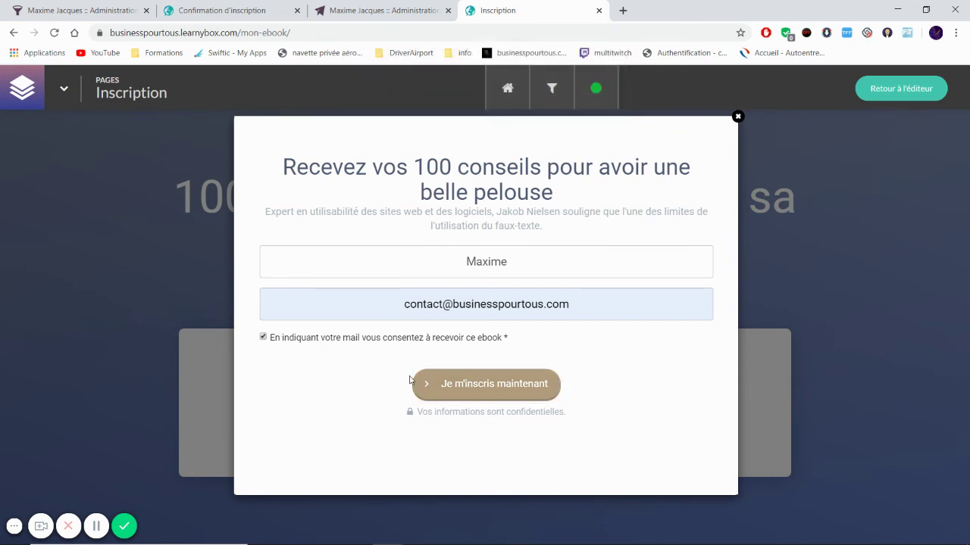
click(480, 387)
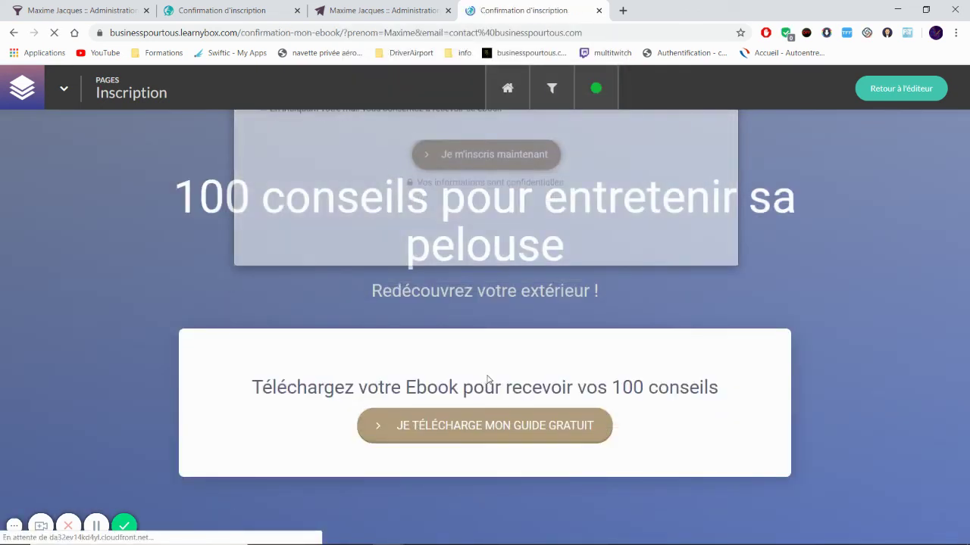